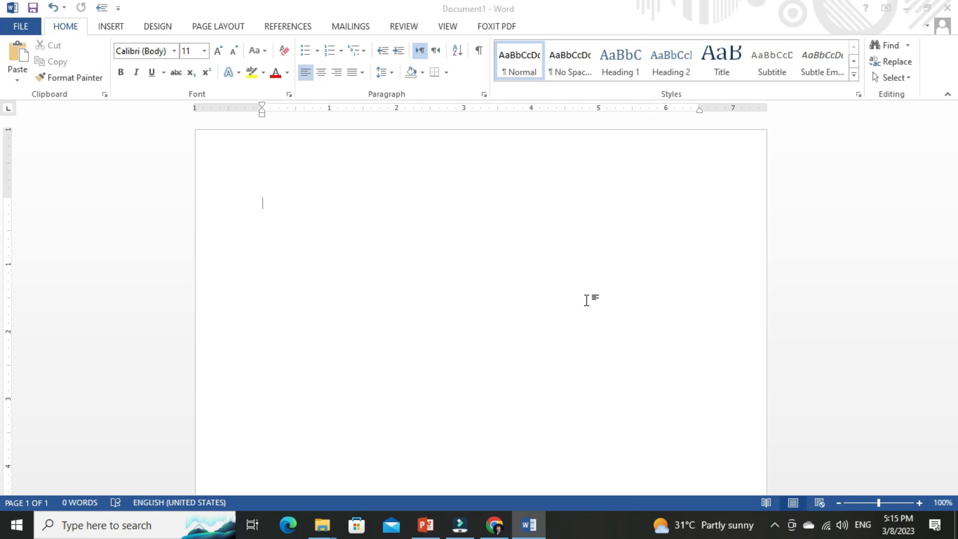
- Switch to PowerPoint and view the slide listing the Word shortcuts from Select All to Replace text
{"action": "key", "text": "alt+Tab"}
{"action": "key", "text": "alt+Tab"}
{"action": "left_click", "coordinate": [432, 524]}
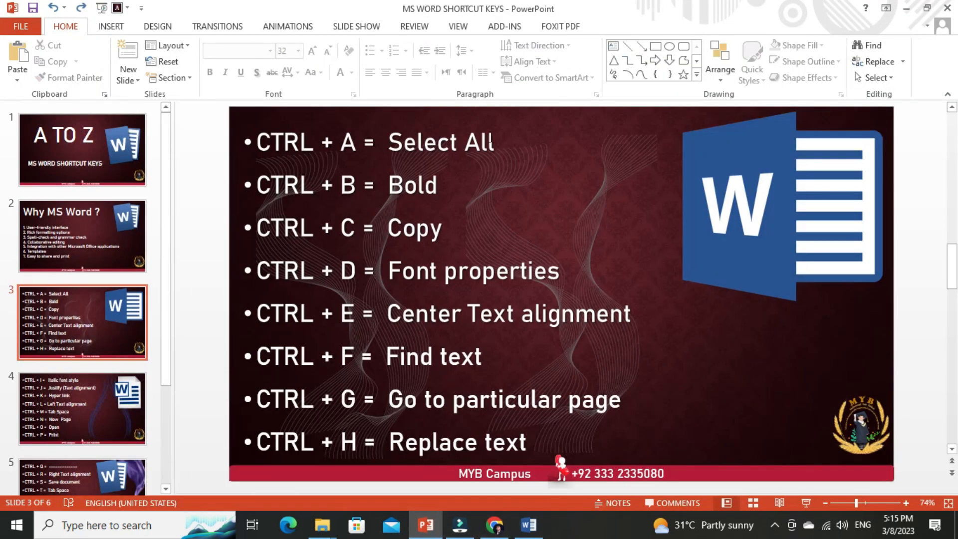
- Return to the blank Word document and enter a two-line paragraph of filler text starting with "Fgudkgkdfghkd hgkd fgkh"
{"action": "key", "text": "alt+Tab"}
{"action": "type", "text": "Fgudkgkdfghkd hgkd fgkh dgkh dkgh dkgh kdh"}
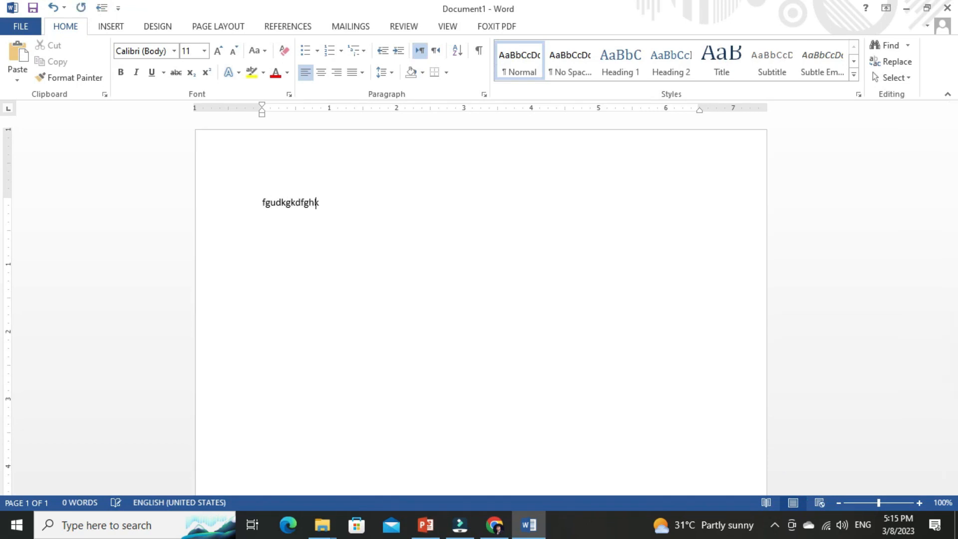
{"action": "type", "text": " gkd gkjdhf gkdfh gkh dfkgh dkgh dkgkdhgkdhgkdfhgk hdfkg"}
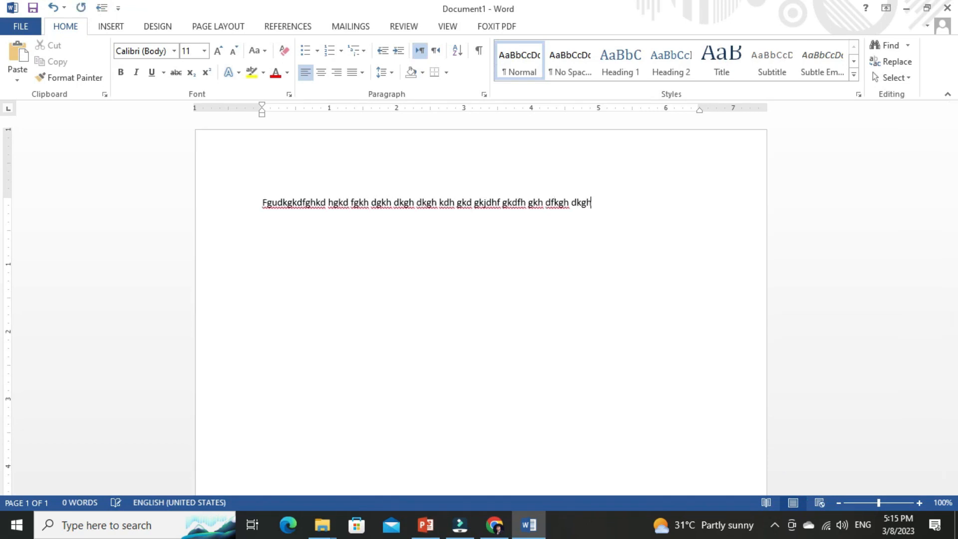
{"action": "type", "text": " hdkfghkdhg kdh gkdhgk dkg dkhg kh gdfh"}
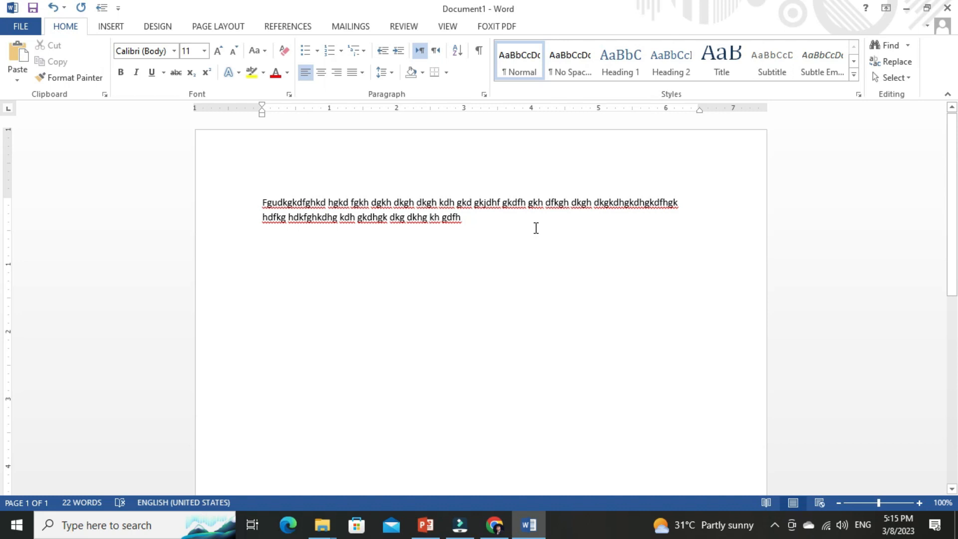
- Select the entire document text and clear the selection again
{"action": "key", "text": "ctrl+a"}
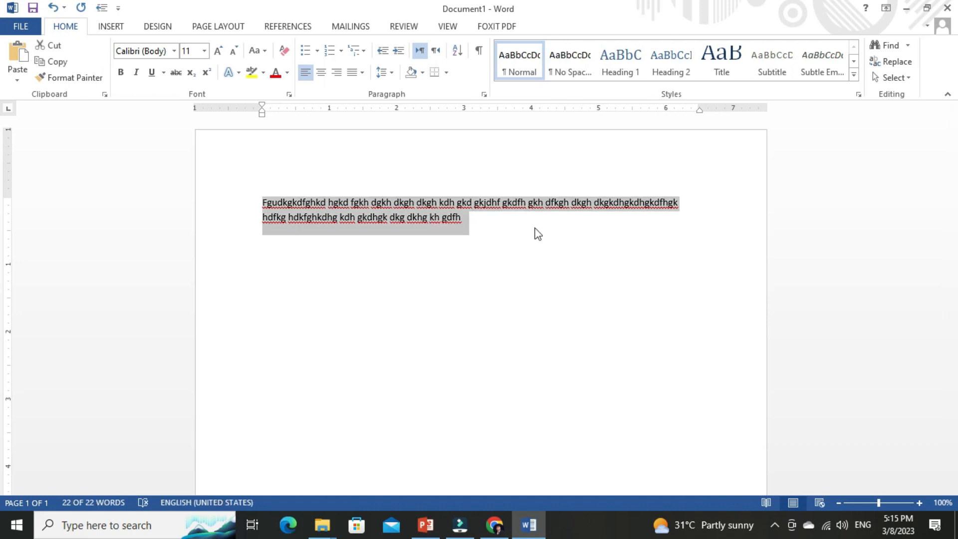
{"action": "left_click", "coordinate": [536, 229]}
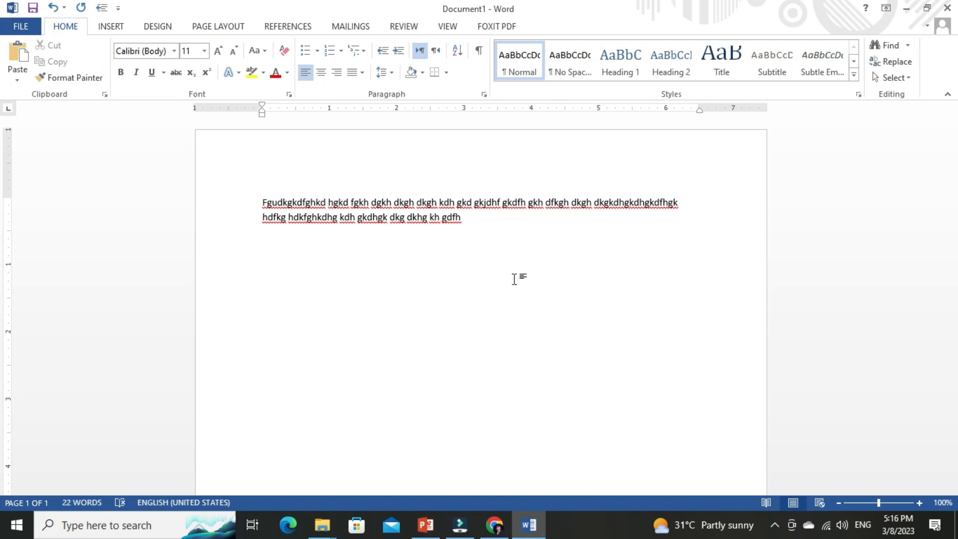
- Insert a new line reading ",dfkjsklfj klfjdfj" above the filler paragraph in the Word document
{"action": "key", "text": "alt+Tab"}
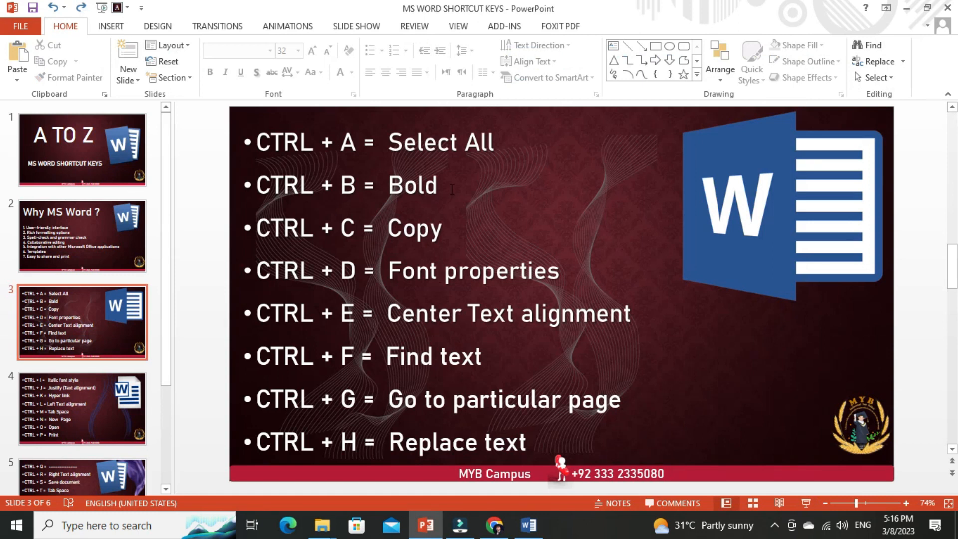
{"action": "key", "text": "alt+Tab"}
{"action": "left_click", "coordinate": [262, 204]}
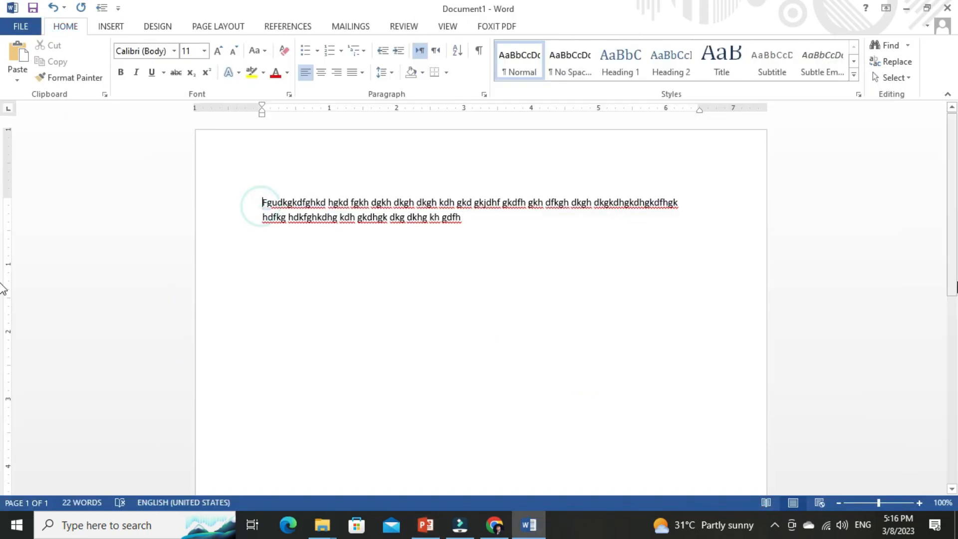
{"action": "key", "text": "Return"}
{"action": "key", "text": "Up"}
{"action": "type", "text": ",dfkjsklfj klfjdfj"}
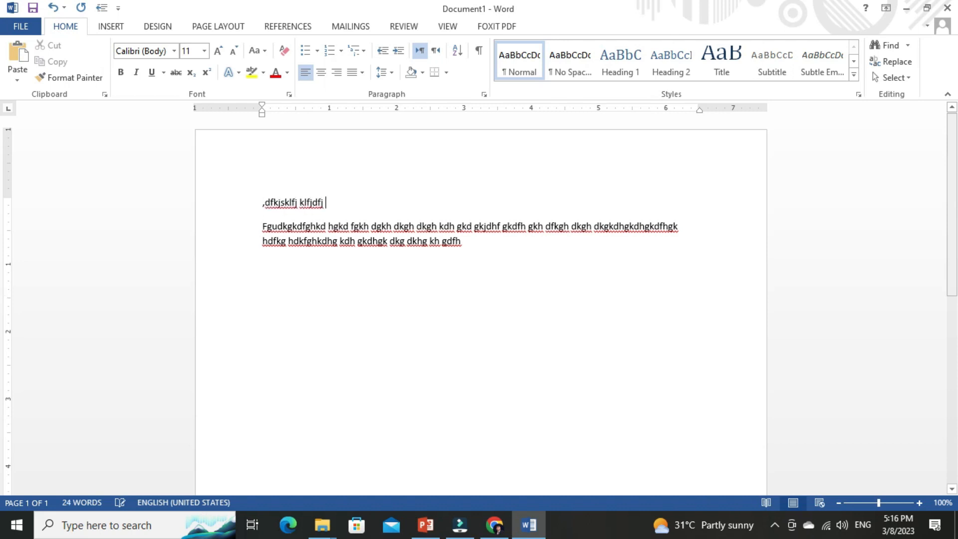
- Make the new first line ",dfkjsklfj klfjdfj" bold
{"action": "key", "text": "shift+Home"}
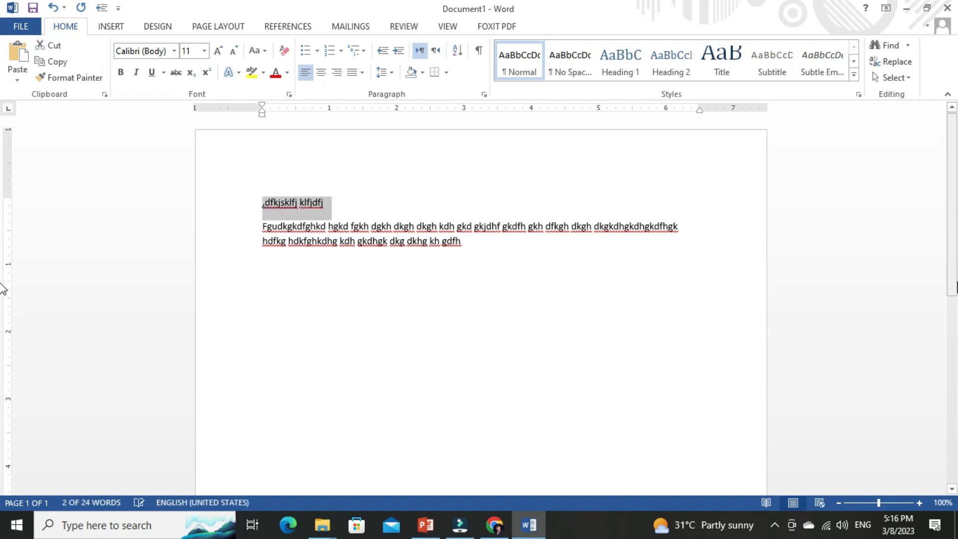
{"action": "key", "text": "ctrl+b"}
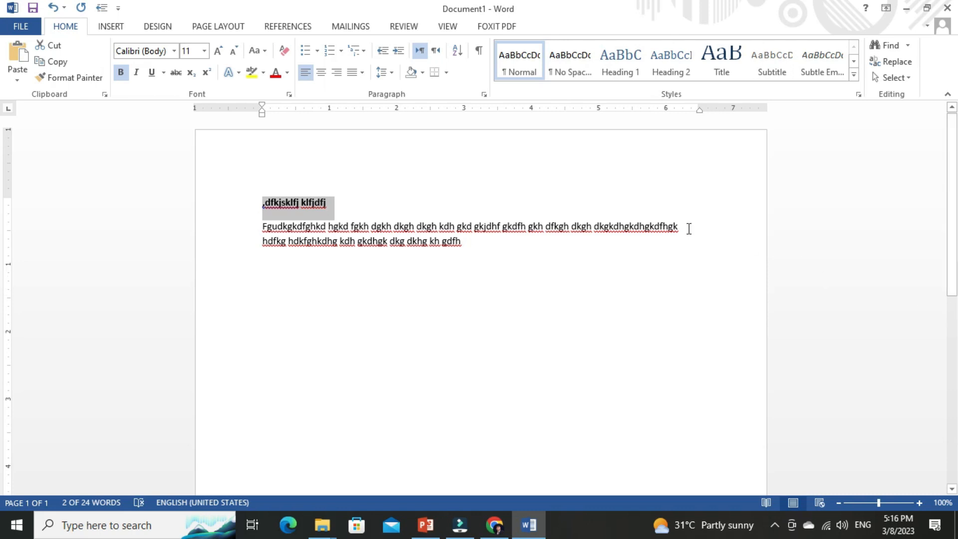
{"action": "left_click", "coordinate": [346, 209]}
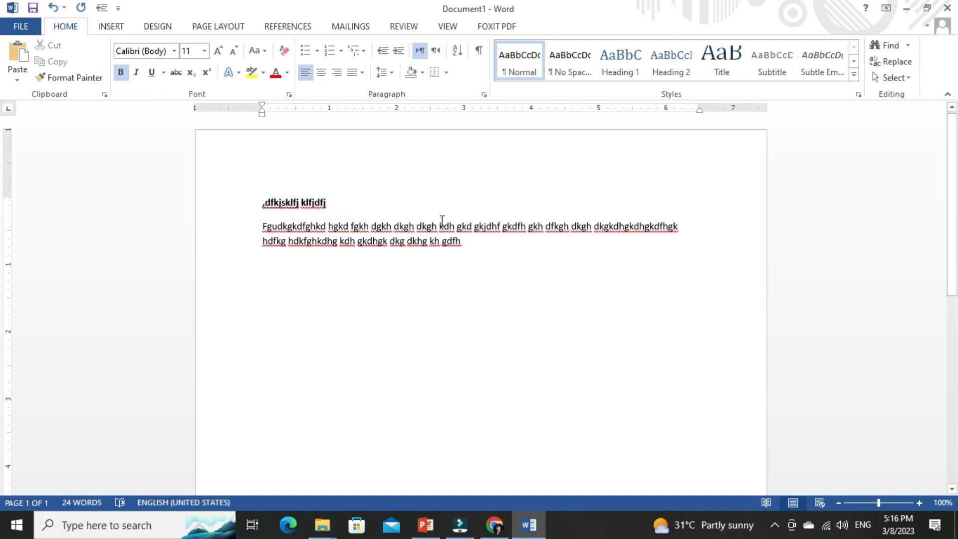
- Copy the entire document text and paste a duplicate below the paragraph, separated by a blank line
{"action": "key", "text": "alt+Tab"}
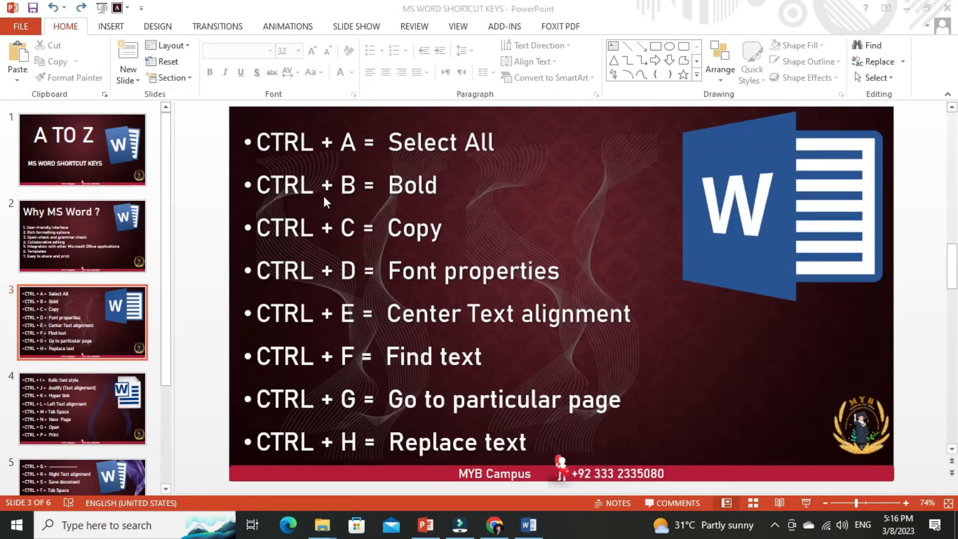
{"action": "key", "text": "alt+Tab"}
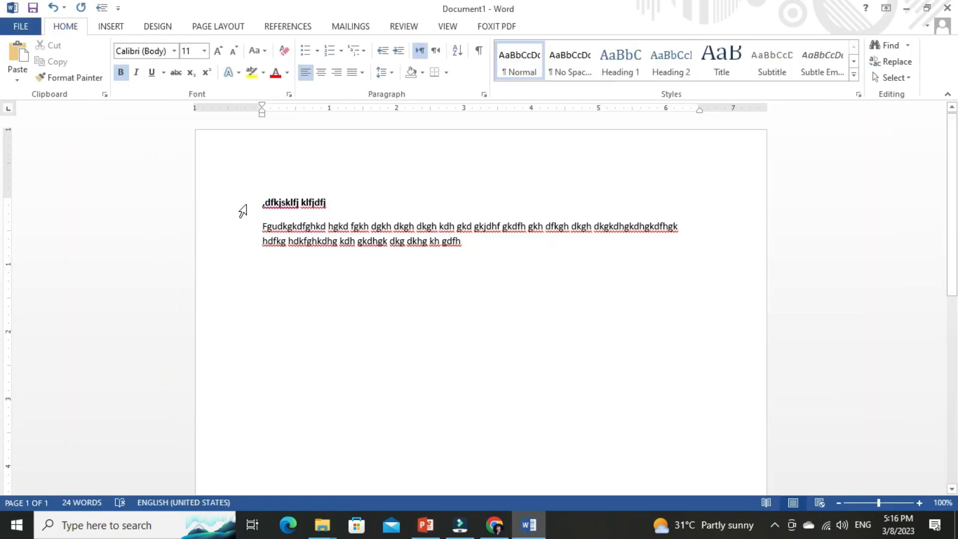
{"action": "left_click_drag", "start_coordinate": [258, 205], "coordinate": [483, 245]}
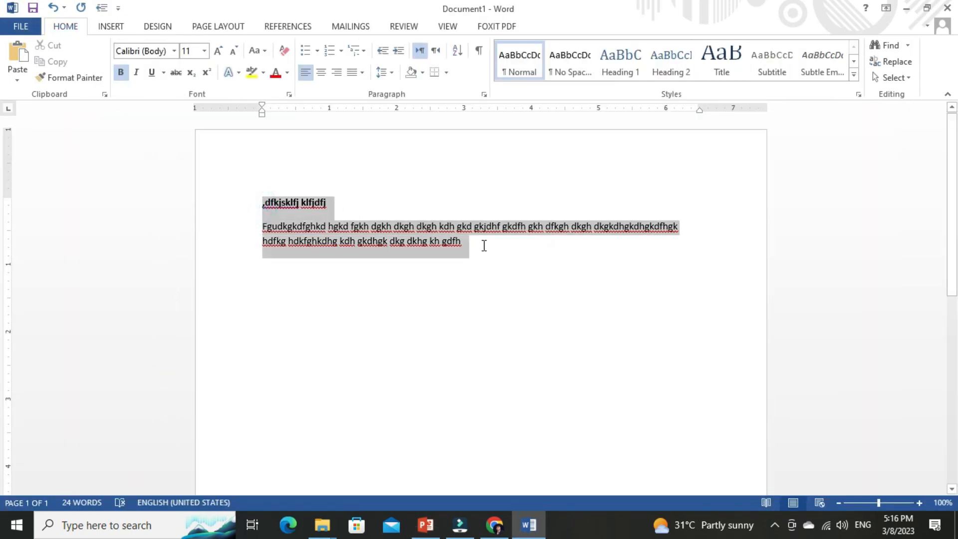
{"action": "left_click", "coordinate": [518, 284]}
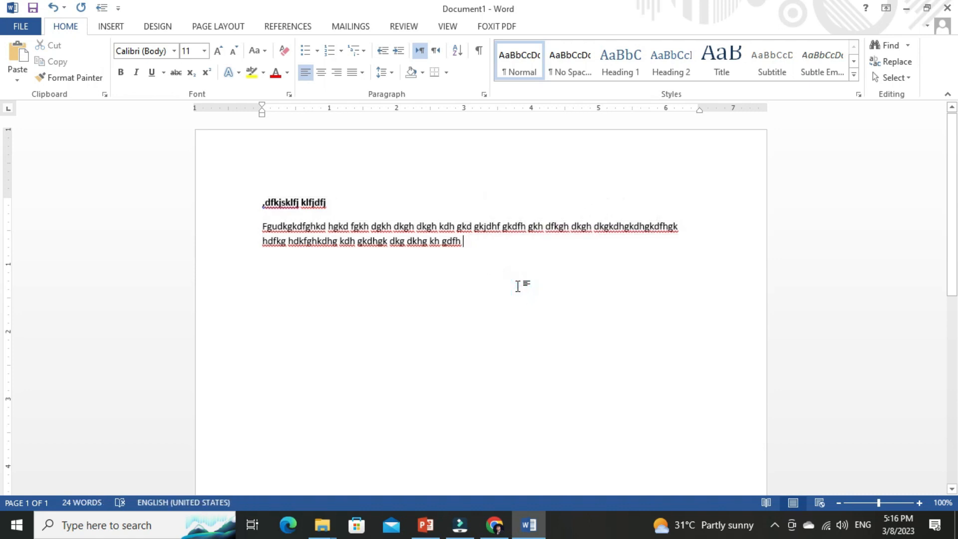
{"action": "key", "text": "ctrl+a"}
{"action": "key", "text": "ctrl+c"}
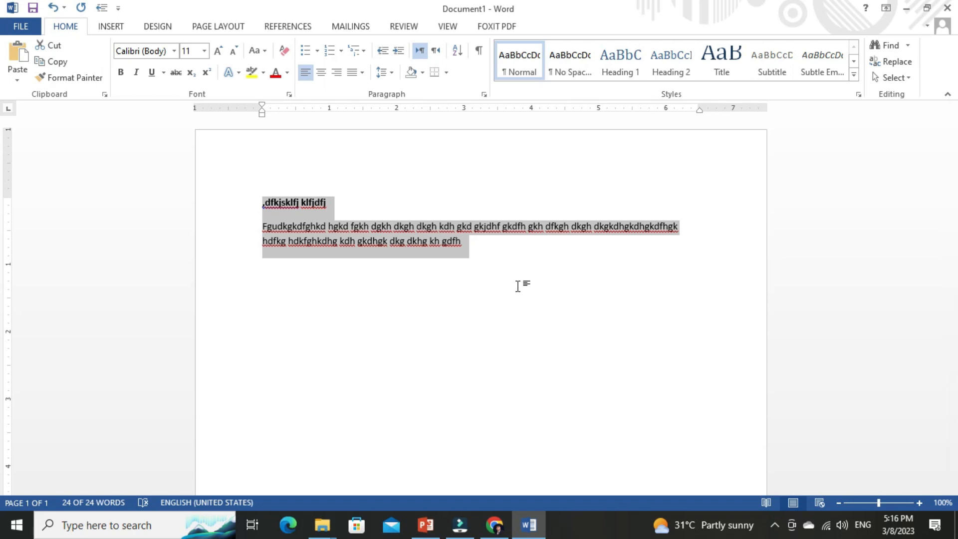
{"action": "left_click", "coordinate": [518, 286]}
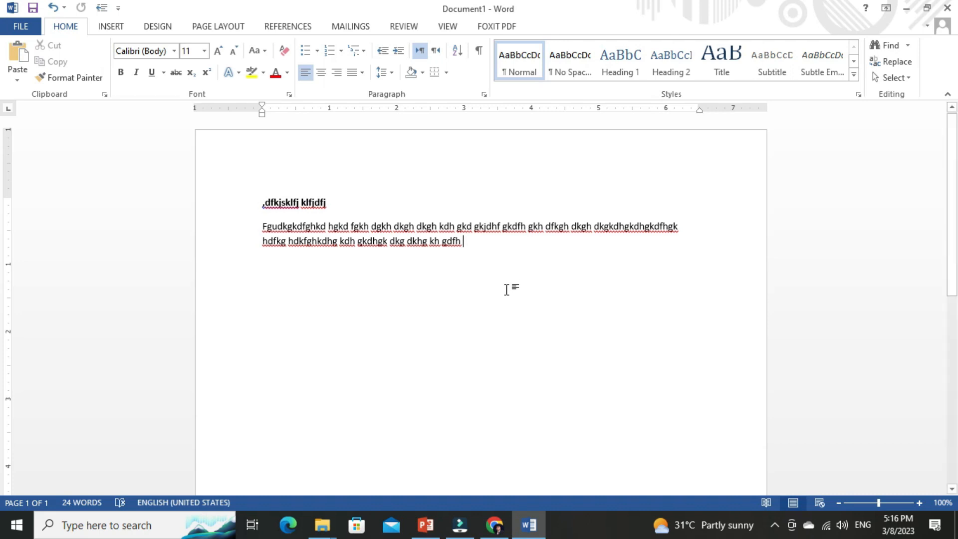
{"action": "key", "text": "Return"}
{"action": "key", "text": "Return"}
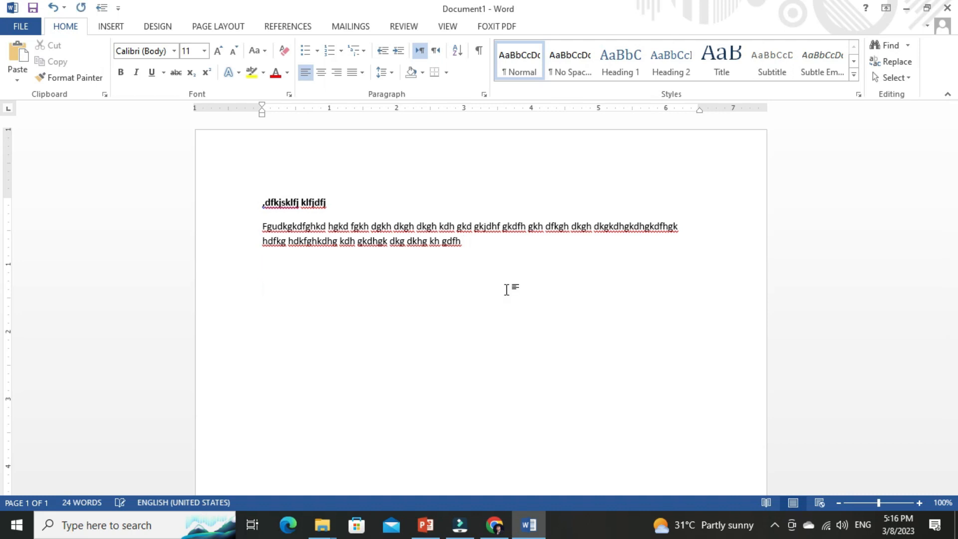
{"action": "key", "text": "ctrl+v"}
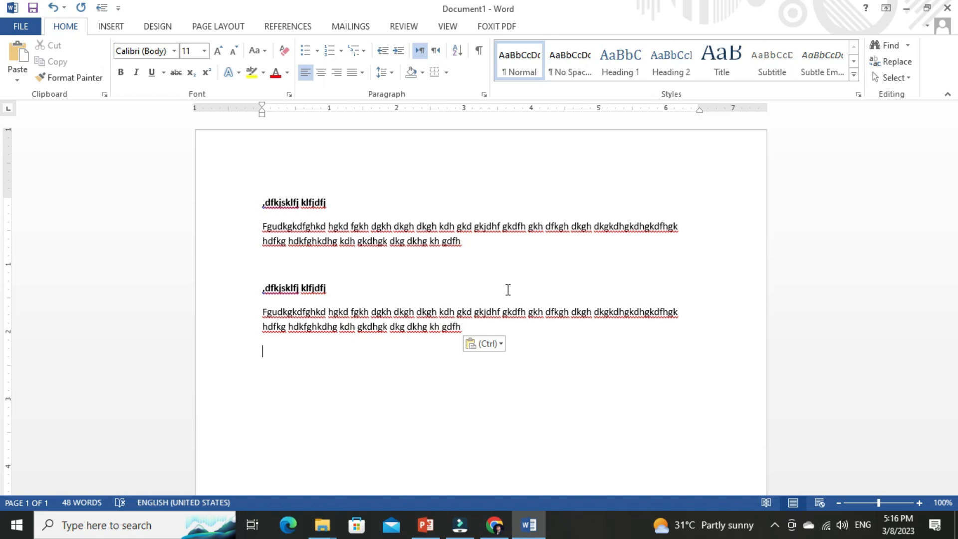
- Try the strikethrough, double strikethrough, superscript and subscript effects on the first bold line in the font properties, and discard the changes
{"action": "key", "text": "alt+Tab"}
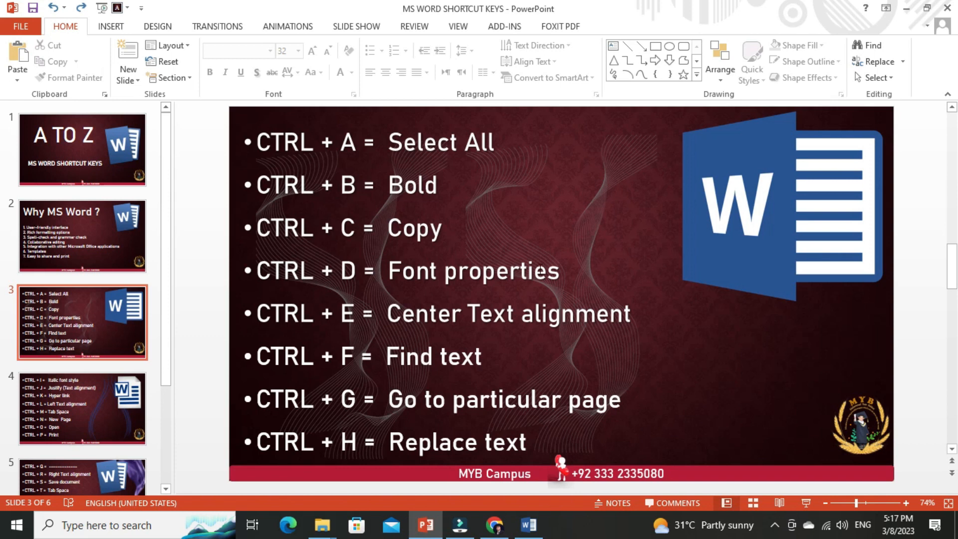
{"action": "key", "text": "alt+Tab"}
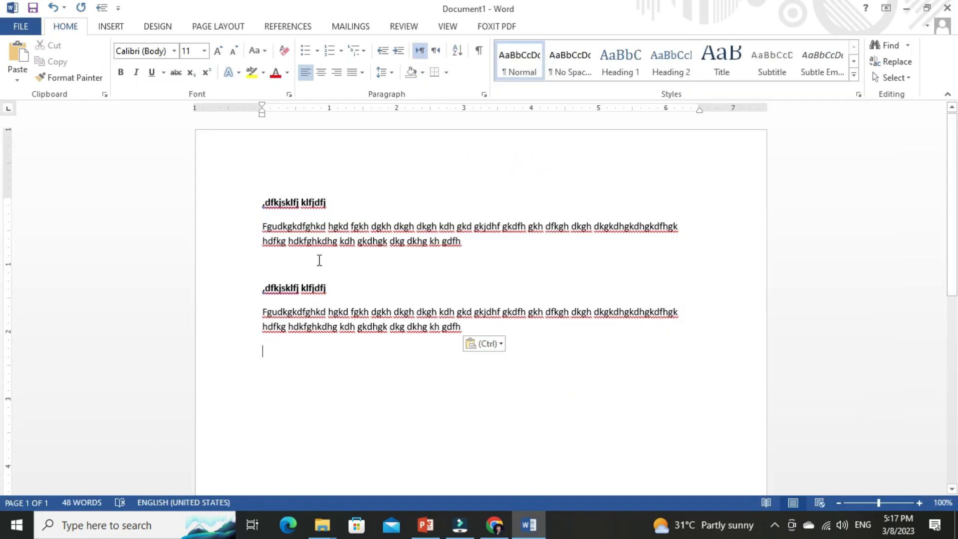
{"action": "left_click", "coordinate": [247, 202]}
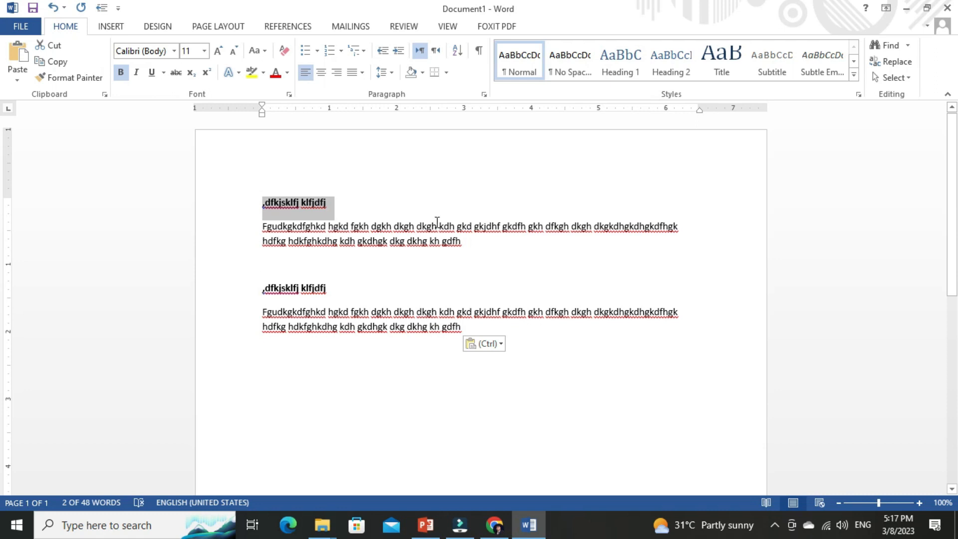
{"action": "key", "text": "ctrl+d"}
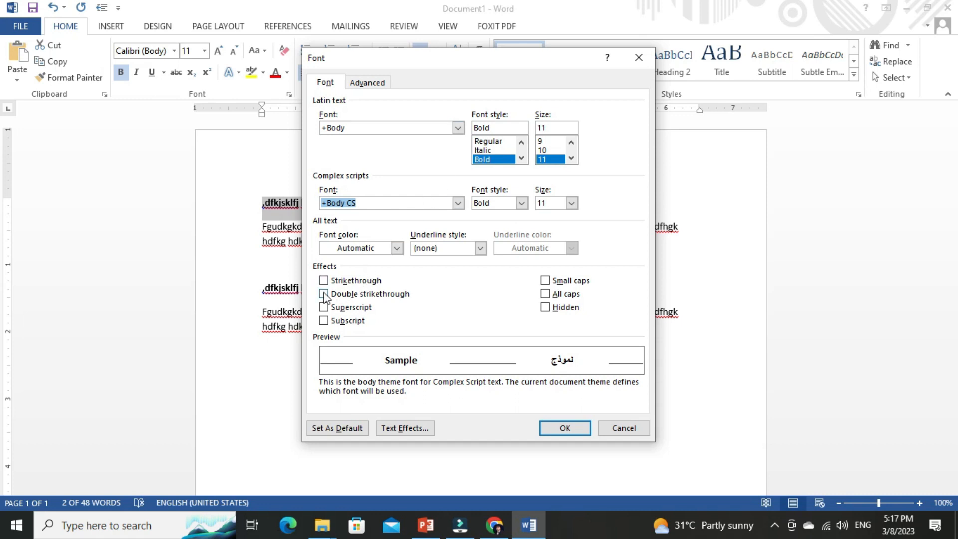
{"action": "left_click", "coordinate": [324, 281]}
{"action": "left_click", "coordinate": [324, 294]}
{"action": "left_click", "coordinate": [323, 307]}
{"action": "left_click", "coordinate": [323, 320]}
{"action": "left_click", "coordinate": [324, 280]}
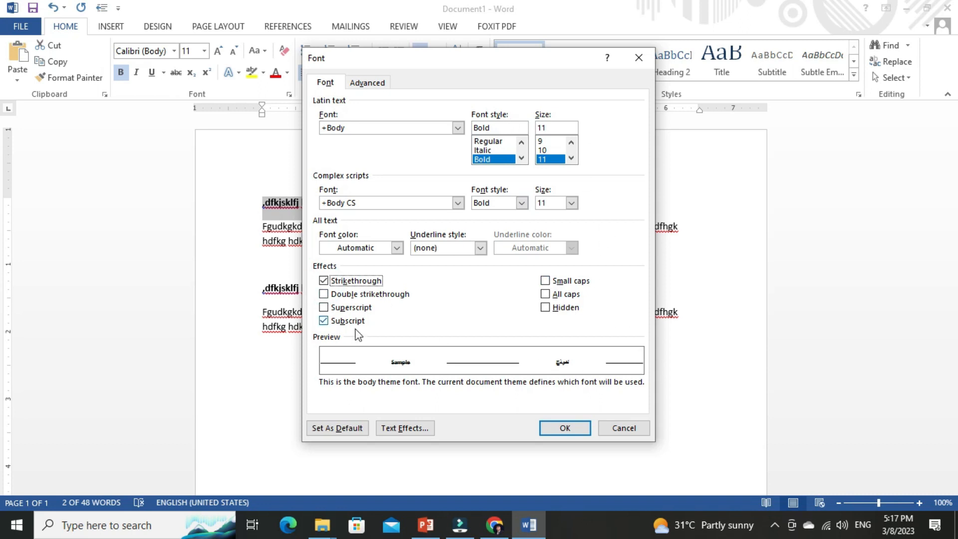
{"action": "left_click", "coordinate": [328, 283]}
{"action": "left_click", "coordinate": [624, 427]}
{"action": "left_click", "coordinate": [373, 200]}
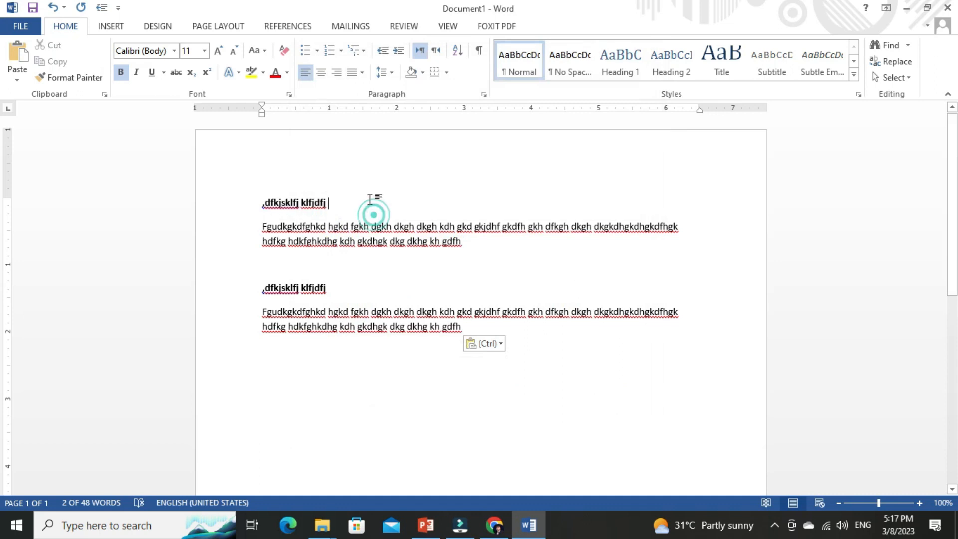
- Center the first bold line ",dfkjsklfj klfjdfj" on the page
{"action": "key", "text": "alt+Tab"}
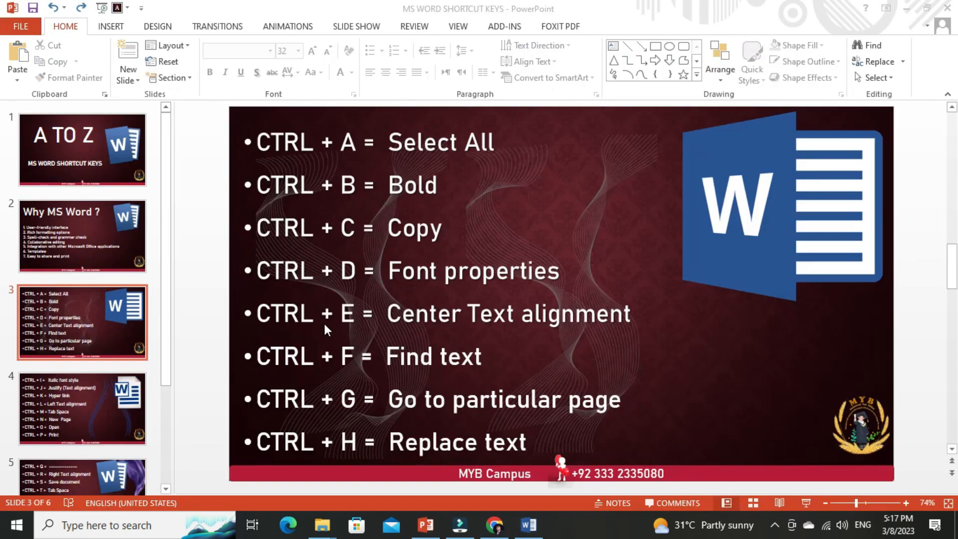
{"action": "key", "text": "alt+Tab"}
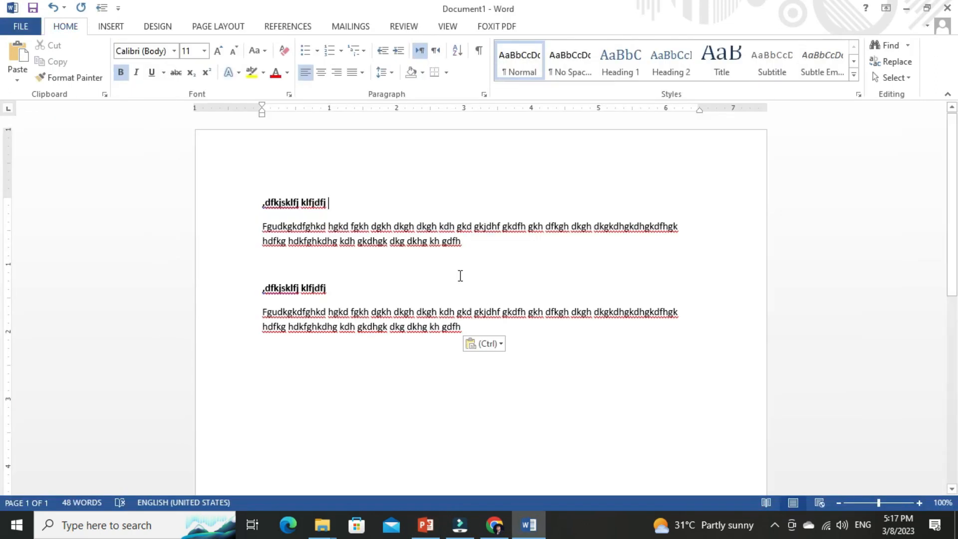
{"action": "left_click_drag", "start_coordinate": [342, 197], "coordinate": [255, 205]}
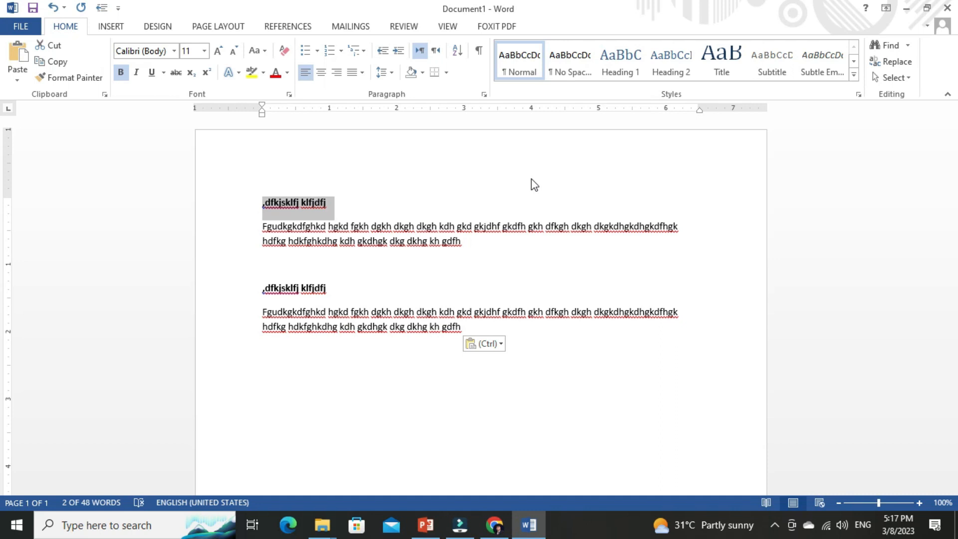
{"action": "key", "text": "ctrl+e"}
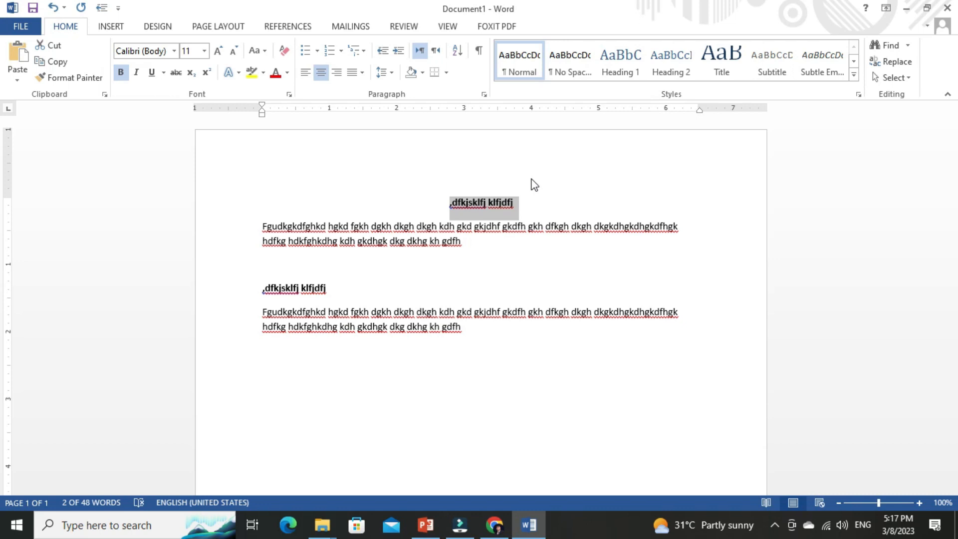
- Insert "ome" and a space after the "h" of "hdkfghkdhg" in the second paragraph to form the word "home"
{"action": "key", "text": "alt+Tab"}
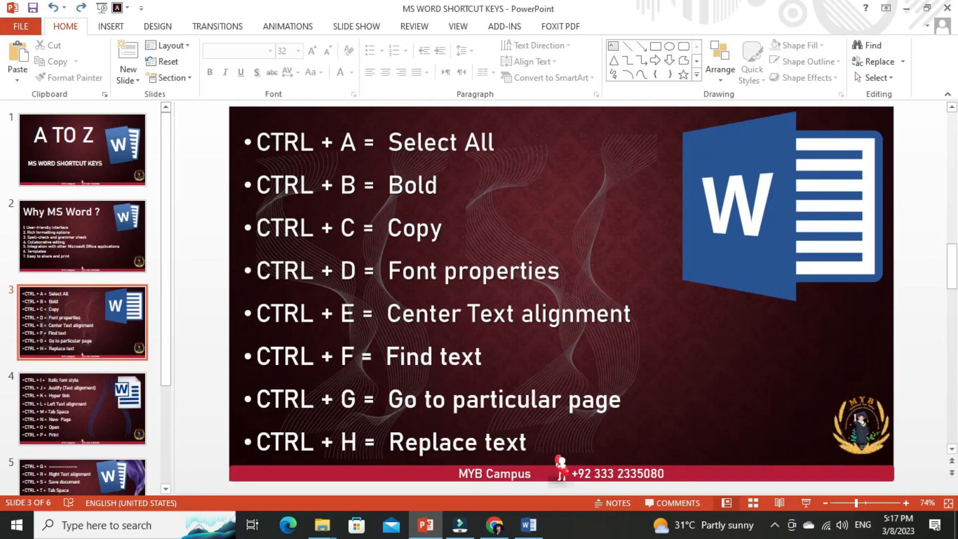
{"action": "key", "text": "alt+Tab"}
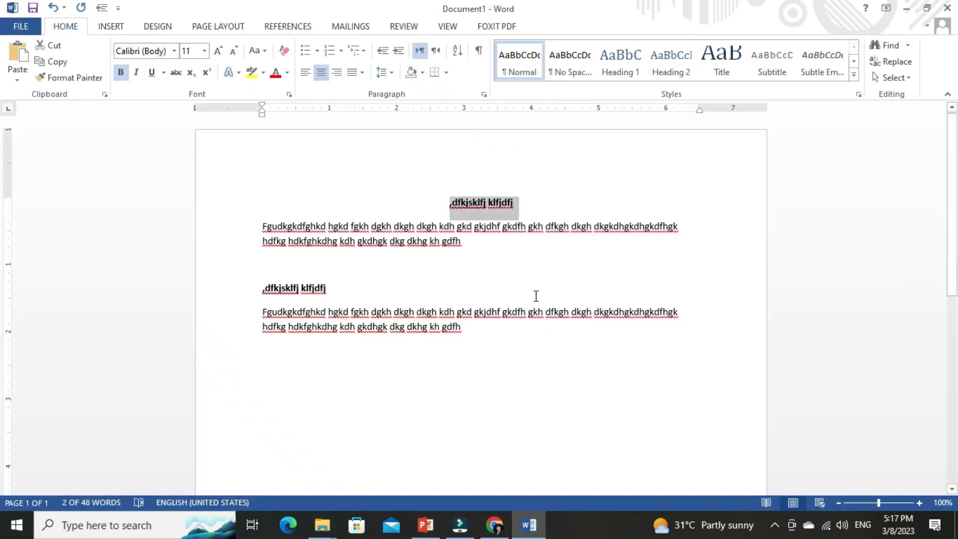
{"action": "left_click", "coordinate": [293, 325]}
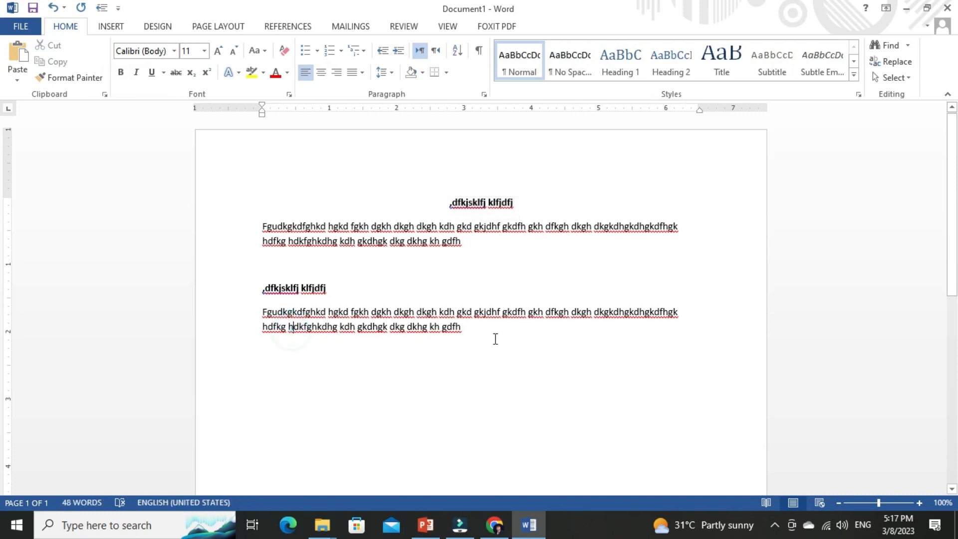
{"action": "key", "text": "Right"}
{"action": "type", "text": "ome"}
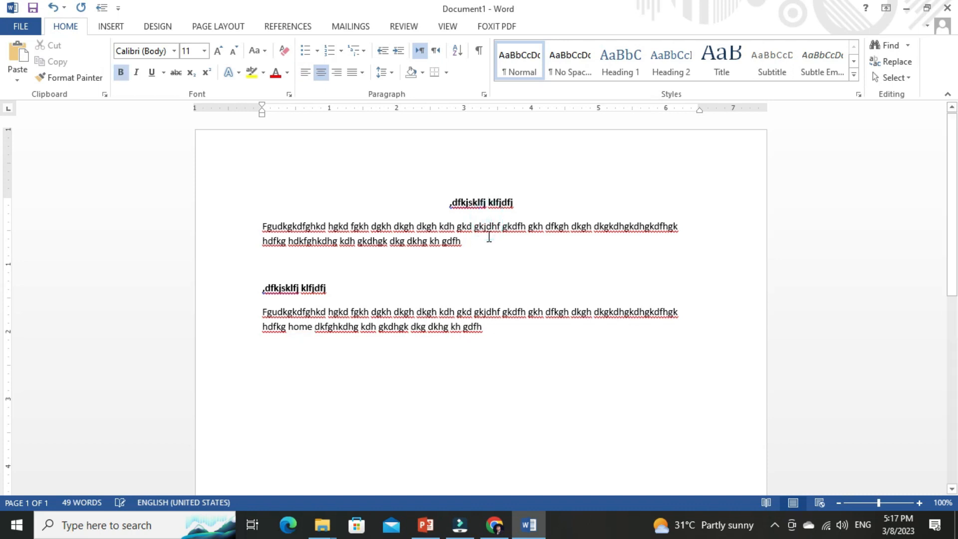
- Copy the entire document text and paste it four times so the content runs onto further pages
{"action": "key", "text": "ctrl+a"}
{"action": "key", "text": "ctrl+c"}
{"action": "key", "text": "ctrl+v"}
{"action": "key", "text": "ctrl+v"}
{"action": "key", "text": "ctrl+v"}
{"action": "key", "text": "ctrl+v"}
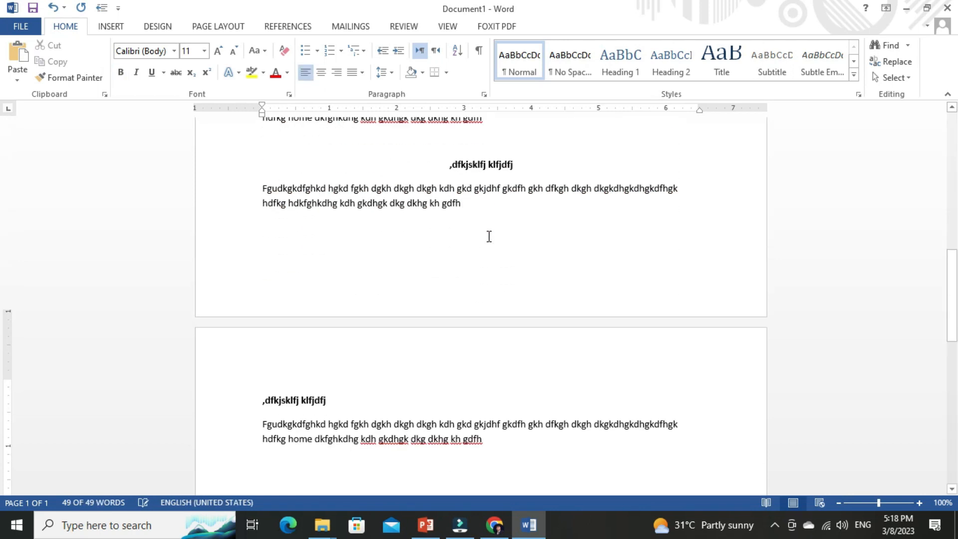
- Search the document for the word "home" and close the search results
{"action": "scroll", "coordinate": [489, 235], "scroll_direction": "up", "scroll_amount": 10}
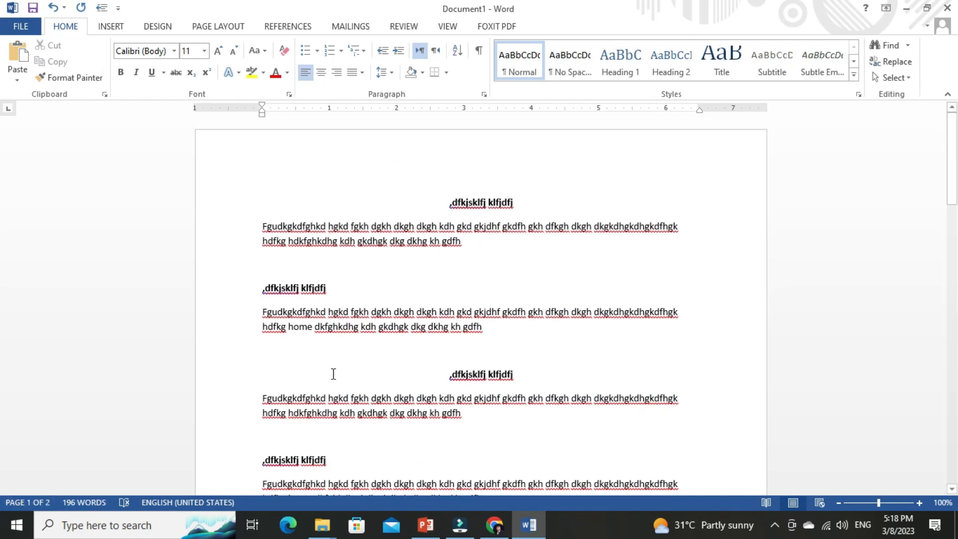
{"action": "left_click", "coordinate": [368, 334]}
{"action": "left_click", "coordinate": [402, 310]}
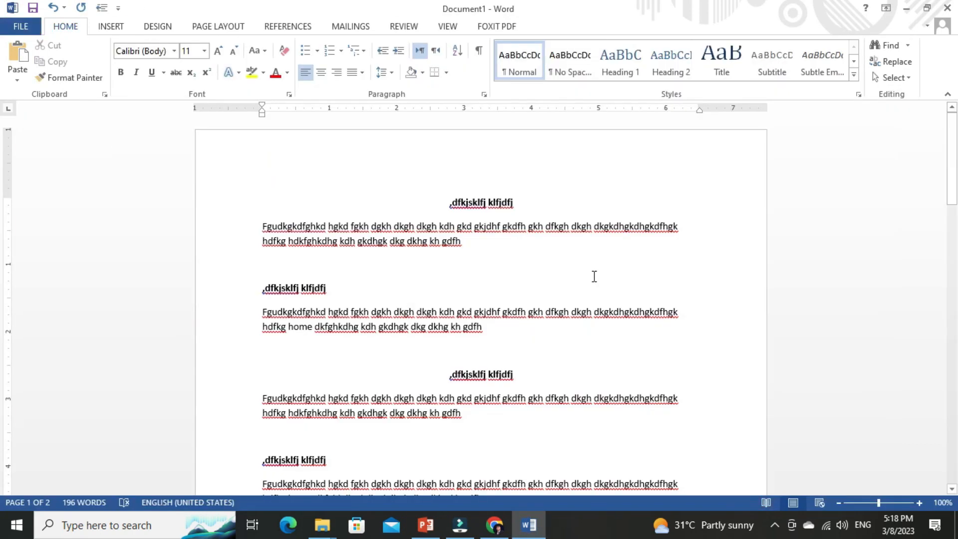
{"action": "key", "text": "ctrl+f"}
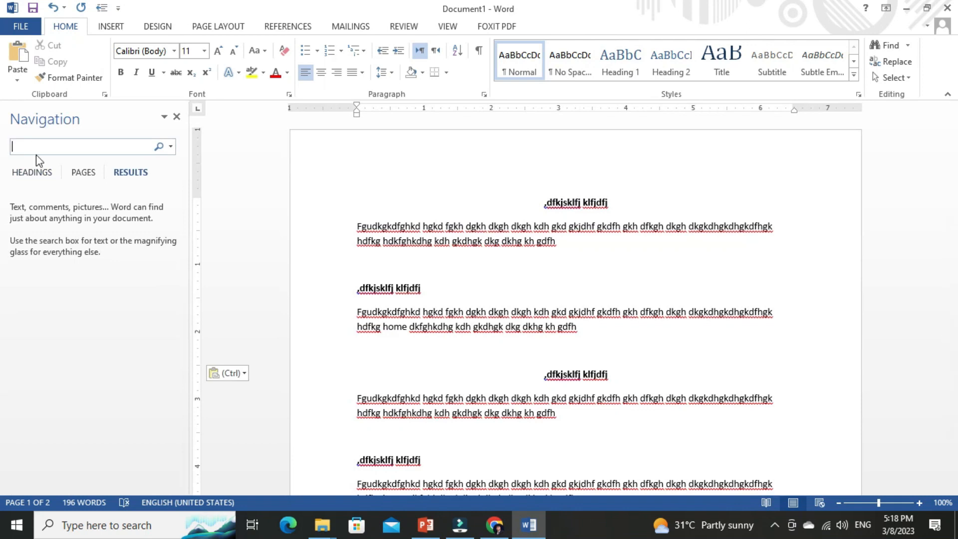
{"action": "type", "text": "home"}
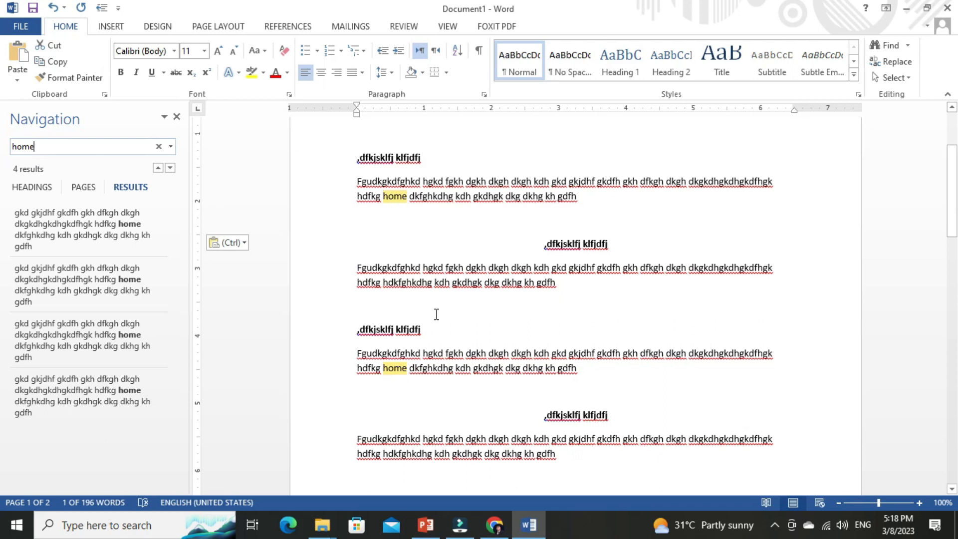
{"action": "left_click", "coordinate": [177, 117]}
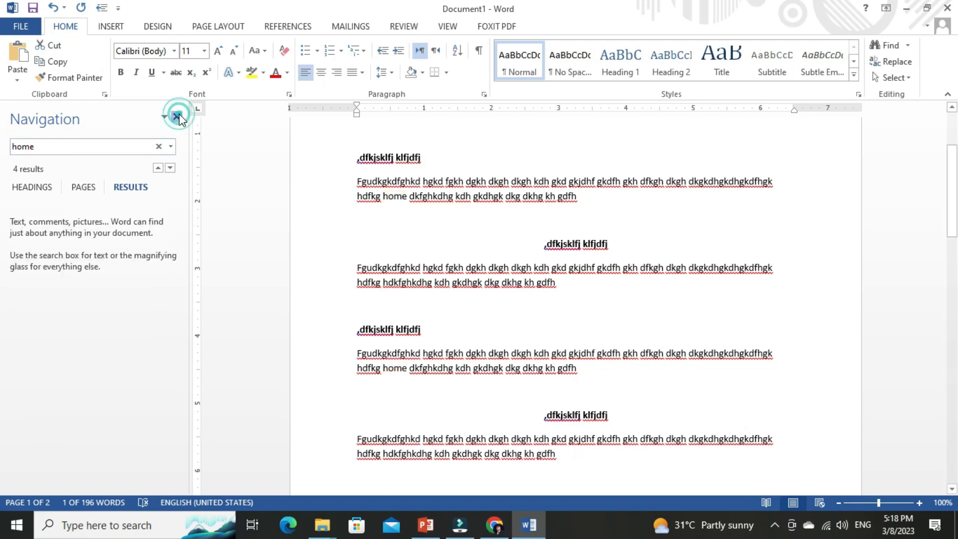
- Copy the entire document text and paste it repeatedly to extend the document over many more pages
{"action": "left_click", "coordinate": [425, 525]}
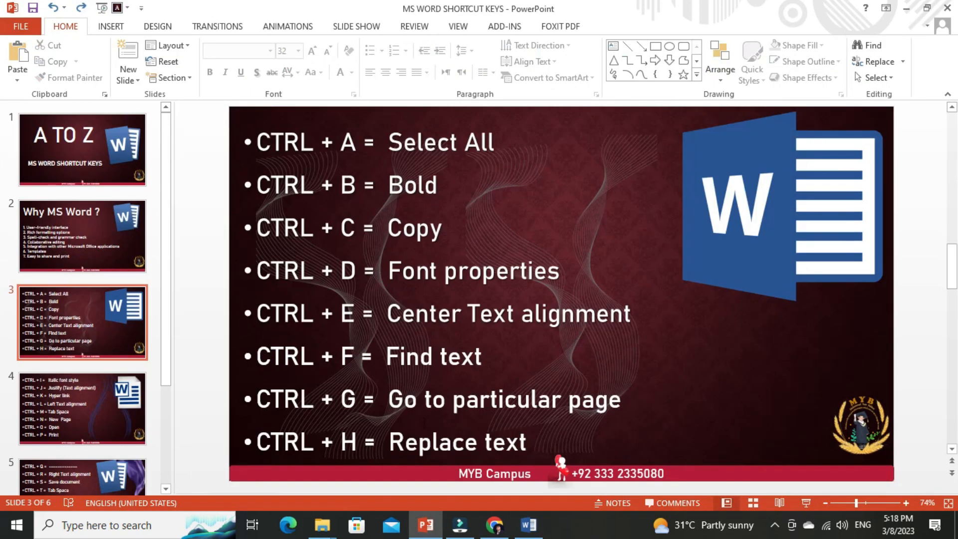
{"action": "key", "text": "alt+Tab"}
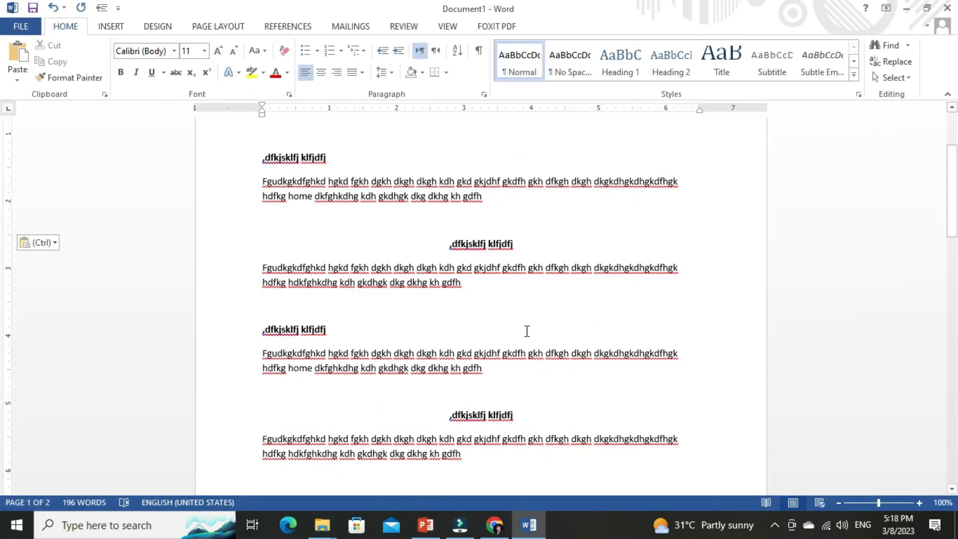
{"action": "scroll", "coordinate": [527, 331], "scroll_direction": "down", "scroll_amount": 1}
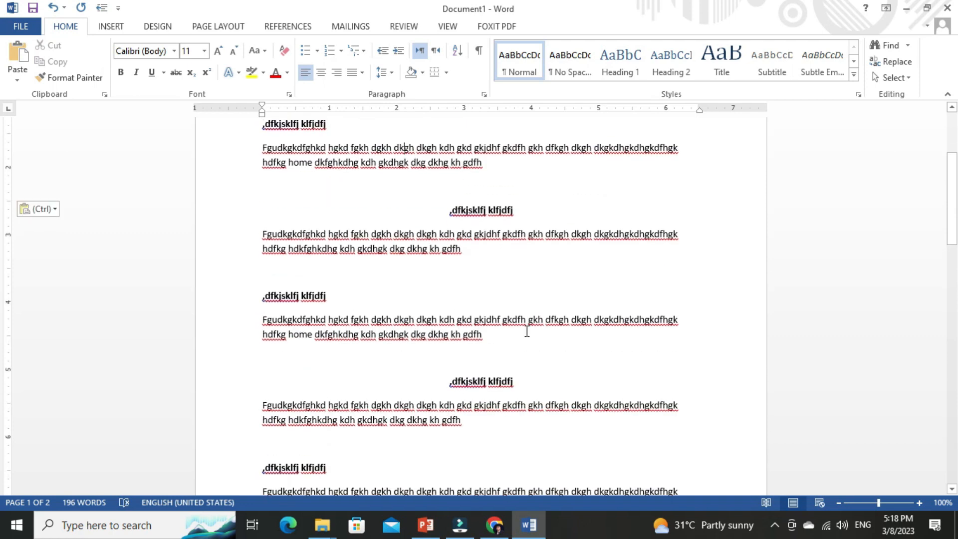
{"action": "key", "text": "ctrl+a"}
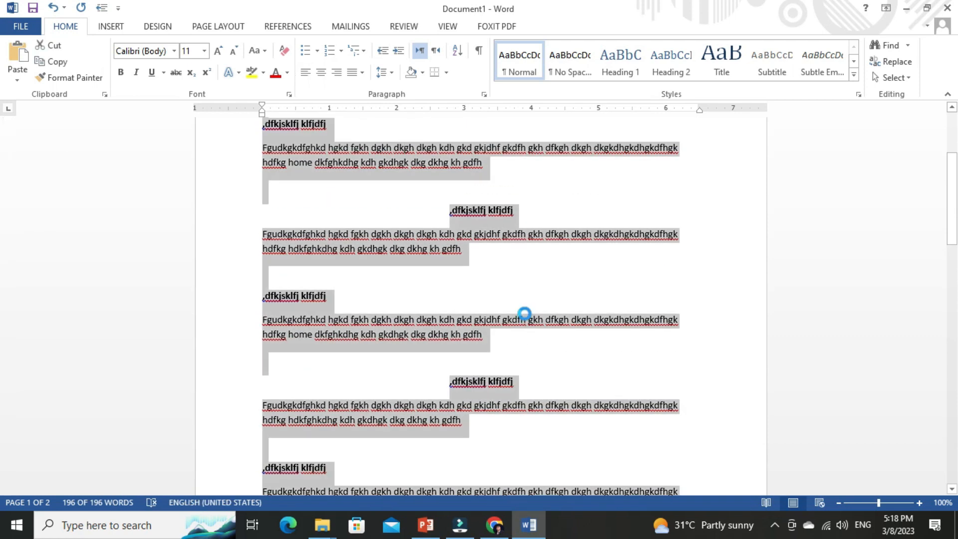
{"action": "left_click", "coordinate": [524, 314]}
{"action": "scroll", "coordinate": [526, 314], "scroll_direction": "down", "scroll_amount": 5}
{"action": "key", "text": "ctrl+c"}
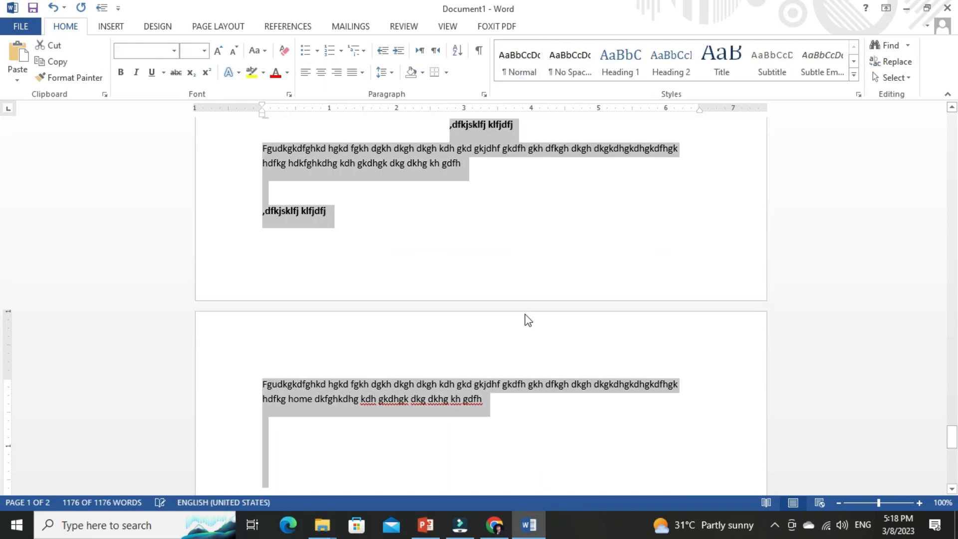
{"action": "key", "text": "ctrl+v"}
{"action": "key", "text": "ctrl+v"}
{"action": "key", "text": "ctrl+v"}
{"action": "key", "text": "ctrl+v"}
- Go directly to page 23 of the document by its page number and close the dialog
{"action": "scroll", "coordinate": [536, 292], "scroll_direction": "up", "scroll_amount": 10}
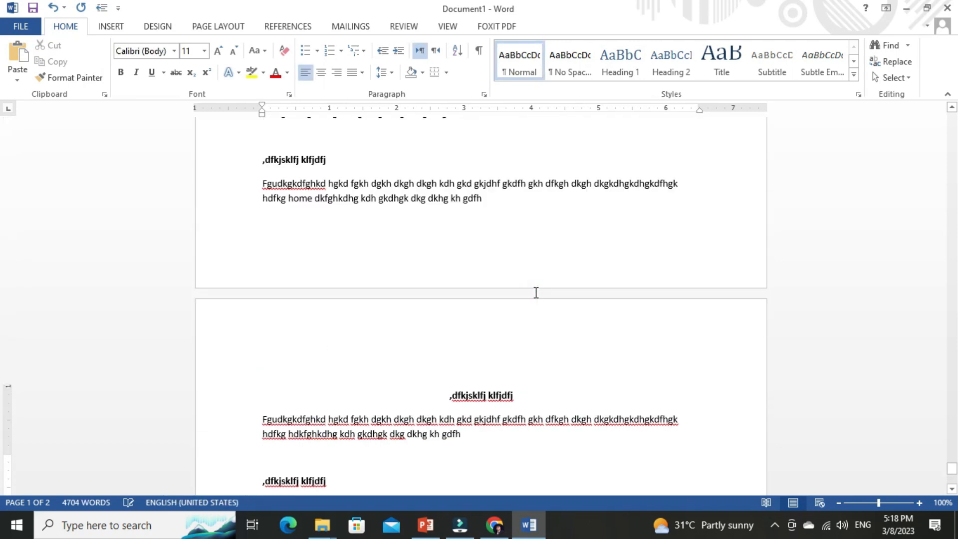
{"action": "left_click_drag", "start_coordinate": [952, 471], "coordinate": [953, 112]}
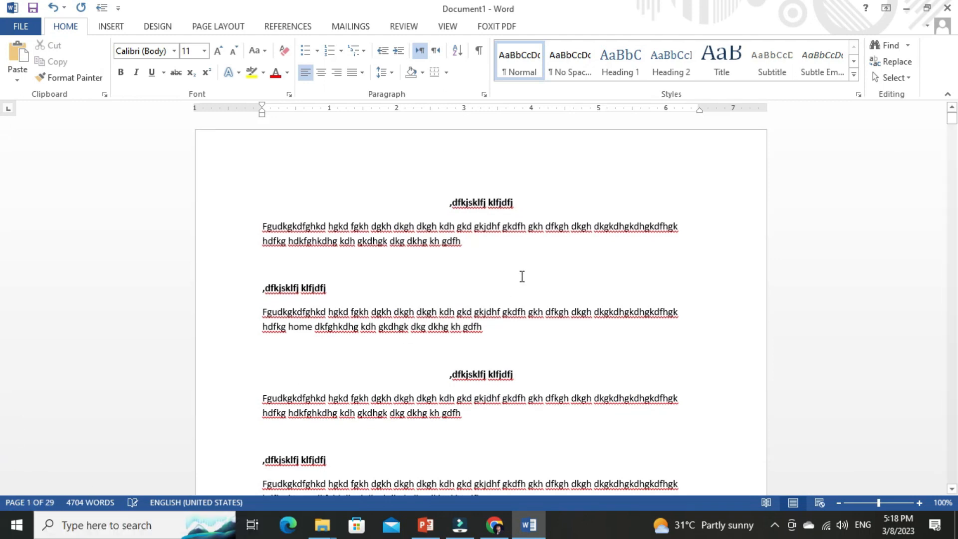
{"action": "scroll", "coordinate": [949, 186], "scroll_direction": "down", "scroll_amount": 2}
{"action": "scroll", "coordinate": [950, 186], "scroll_direction": "down", "scroll_amount": 10}
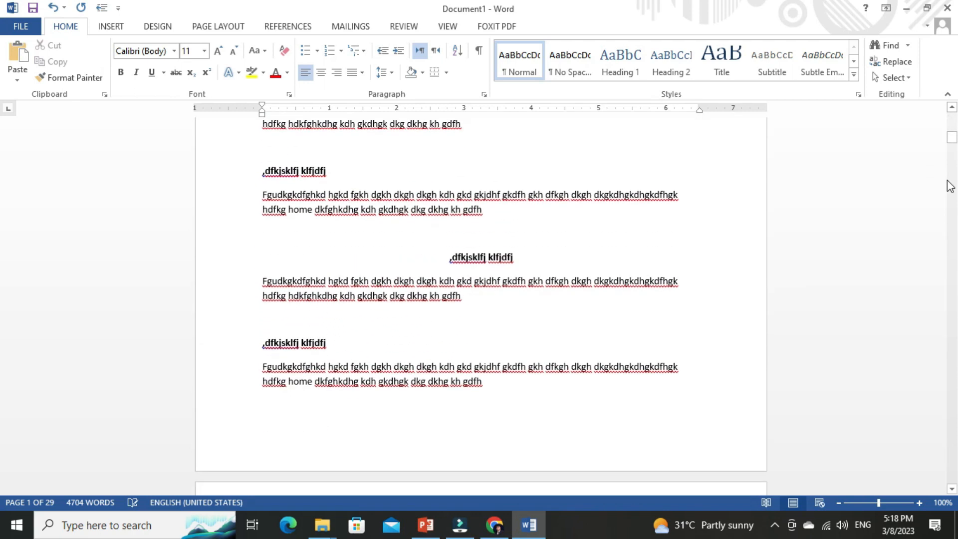
{"action": "scroll", "coordinate": [949, 185], "scroll_direction": "down", "scroll_amount": 3}
{"action": "left_click_drag", "start_coordinate": [950, 139], "coordinate": [945, 188]}
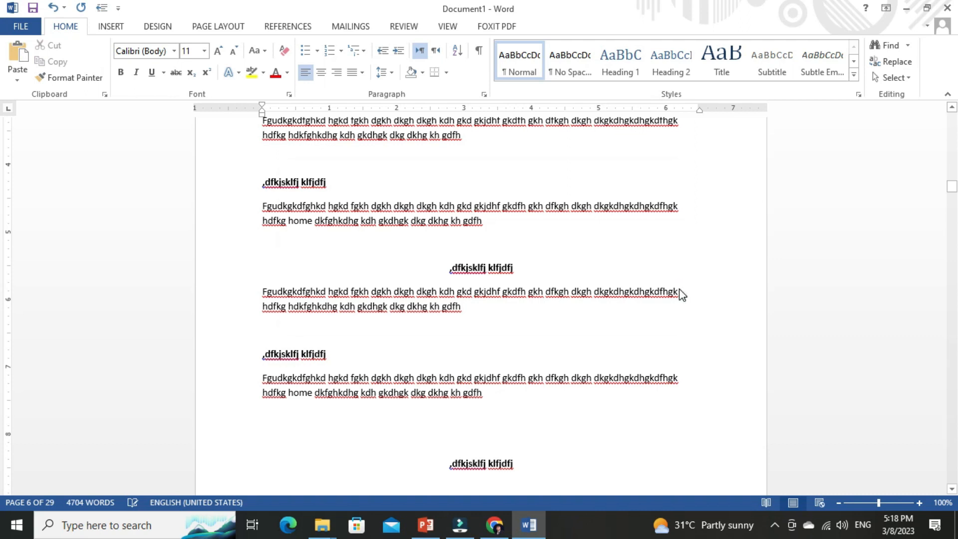
{"action": "key", "text": "ctrl+g"}
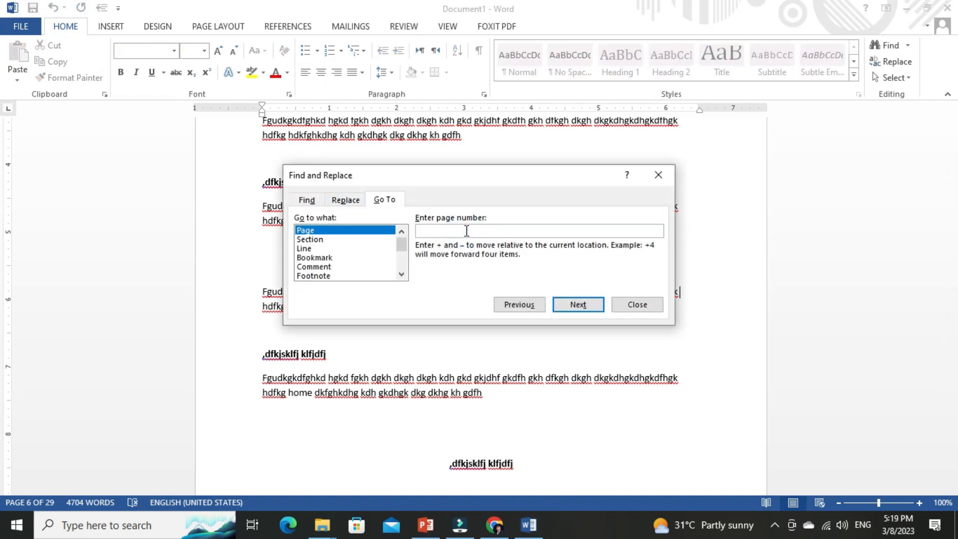
{"action": "type", "text": "2"}
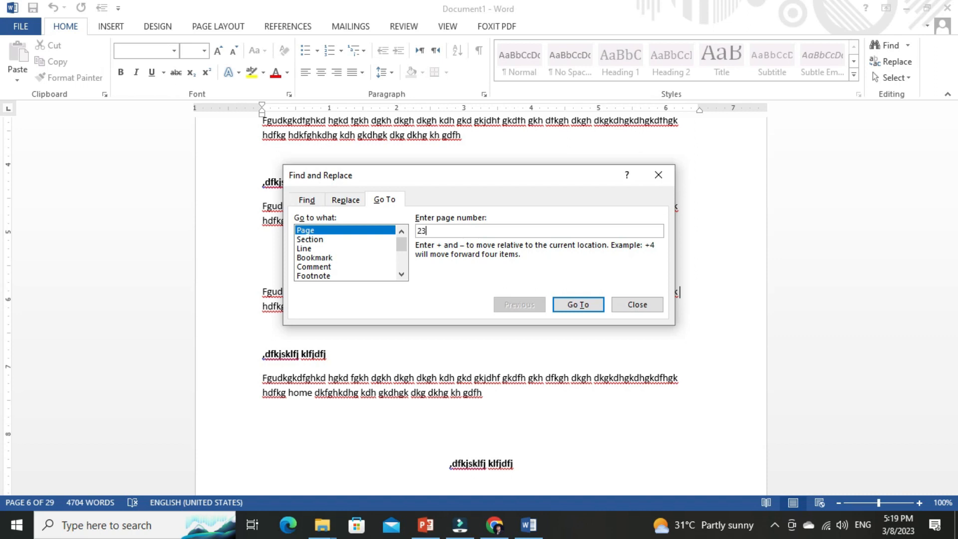
{"action": "type", "text": "3"}
{"action": "key", "text": "Return"}
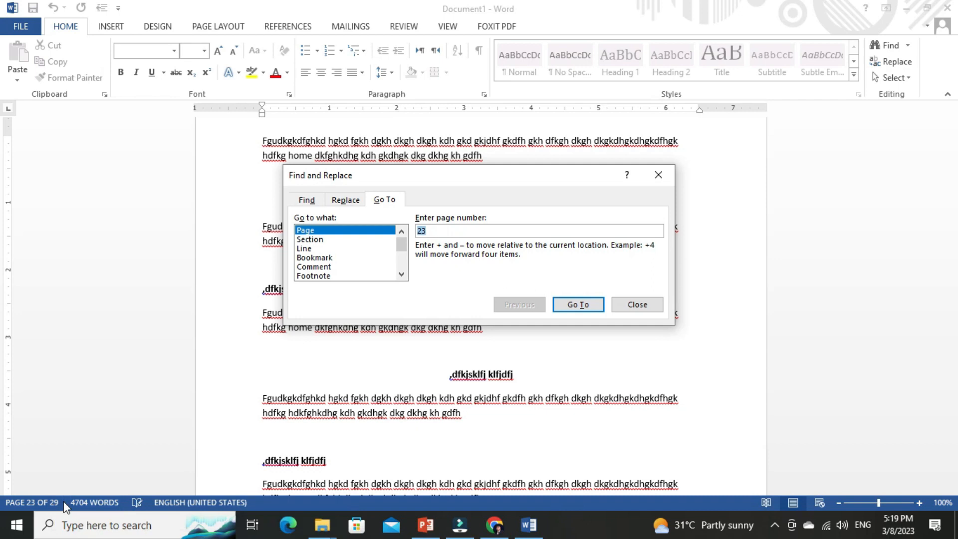
{"action": "left_click", "coordinate": [633, 304]}
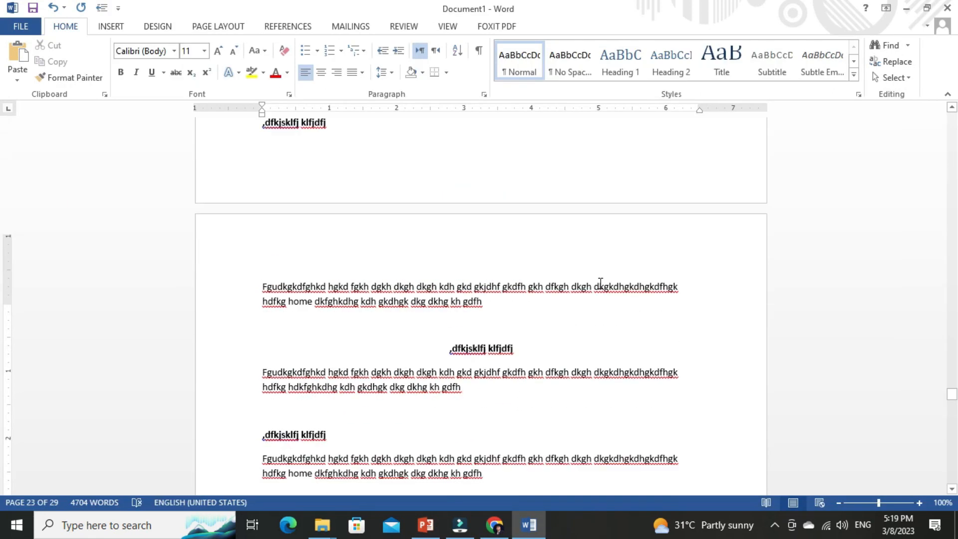
- Return to the beginning of the document and search again for "home", then close the search results
{"action": "scroll", "coordinate": [600, 283], "scroll_direction": "down", "scroll_amount": 5}
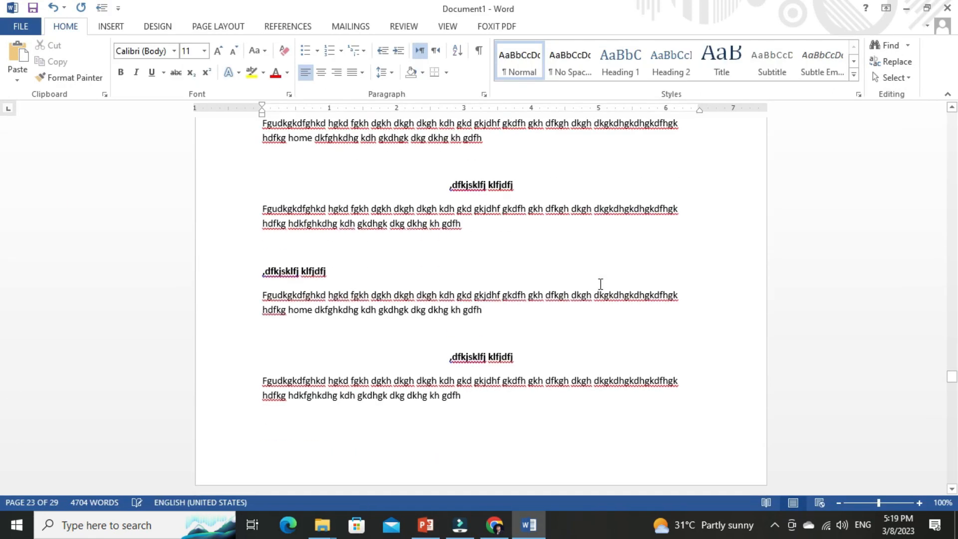
{"action": "scroll", "coordinate": [600, 284], "scroll_direction": "down", "scroll_amount": 2}
{"action": "key", "text": "ctrl+Home"}
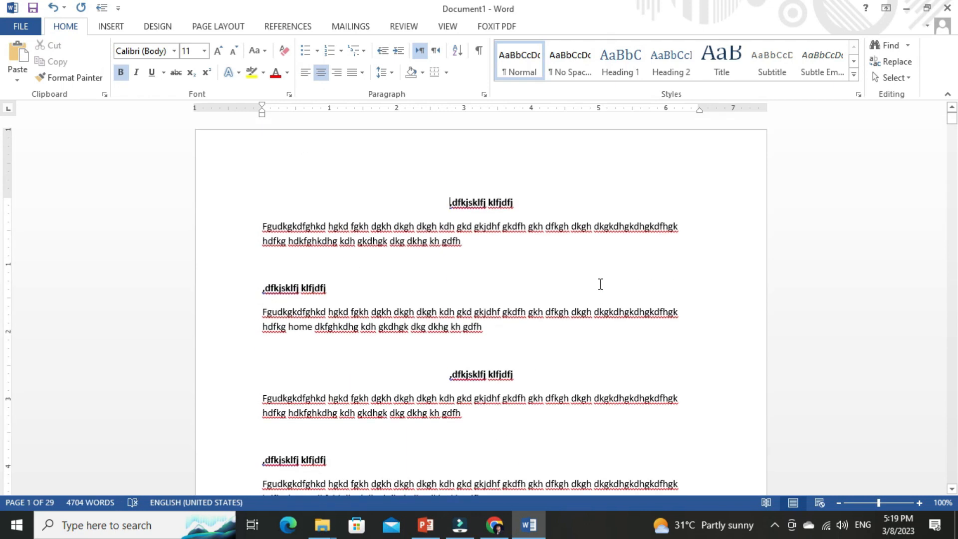
{"action": "key", "text": "ctrl+f"}
{"action": "type", "text": "home"}
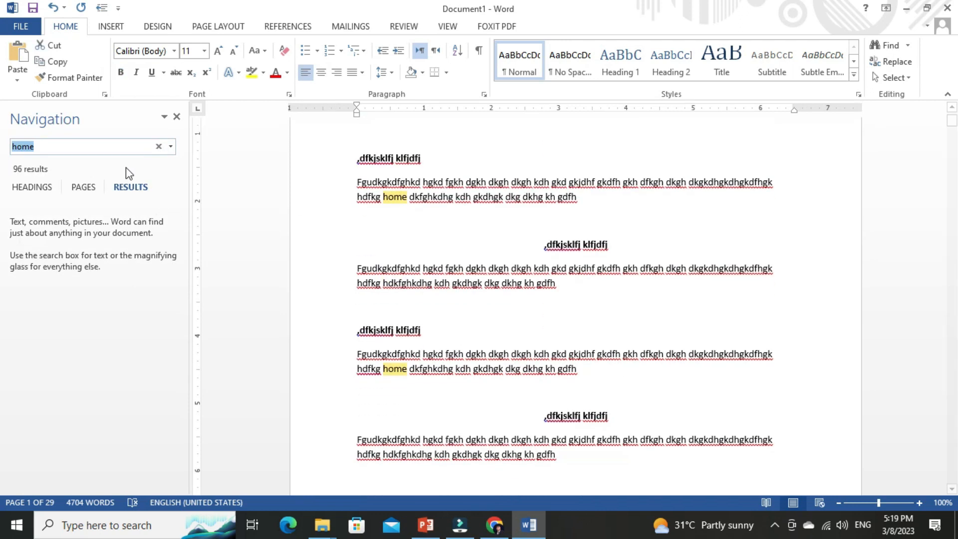
{"action": "left_click", "coordinate": [177, 117]}
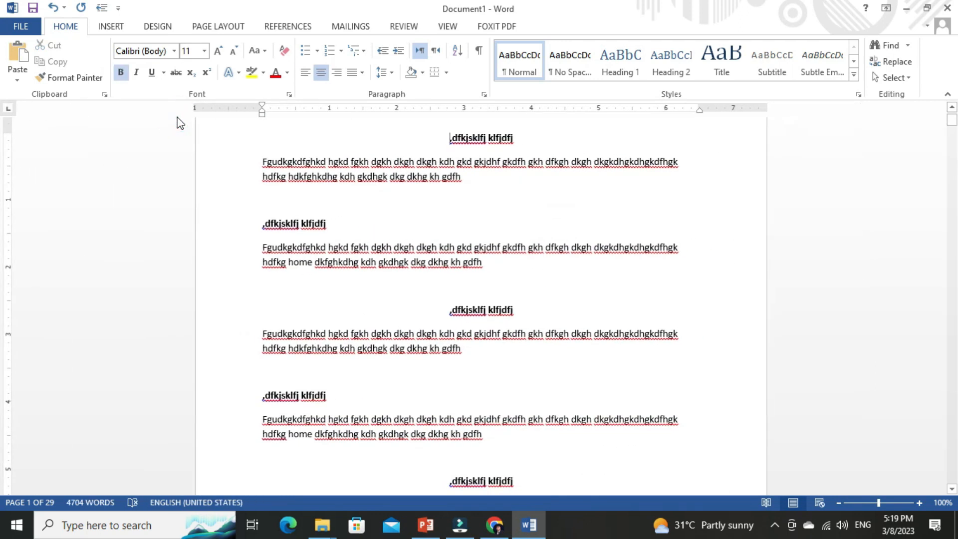
- Find the first occurrence of "home" and replace it with "house"
{"action": "key", "text": "ctrl+h"}
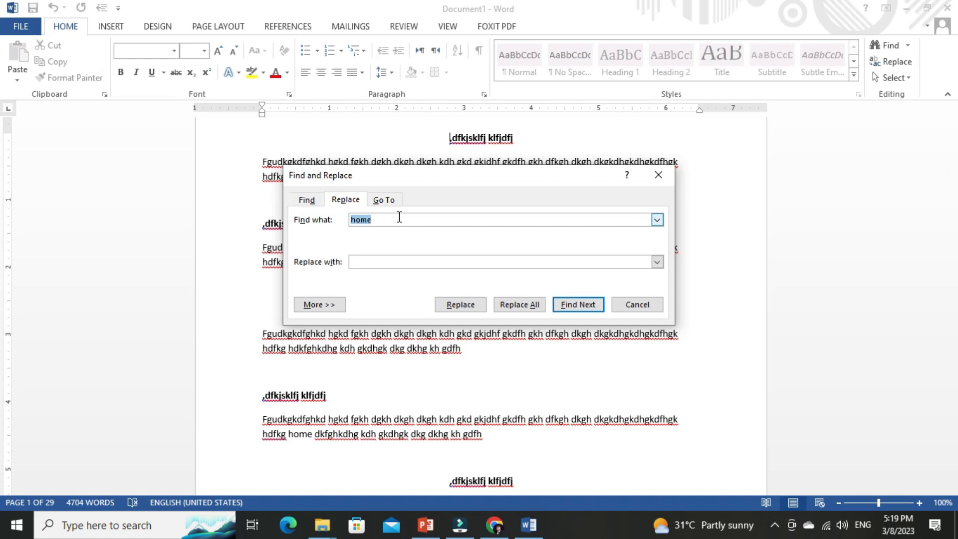
{"action": "left_click", "coordinate": [367, 261]}
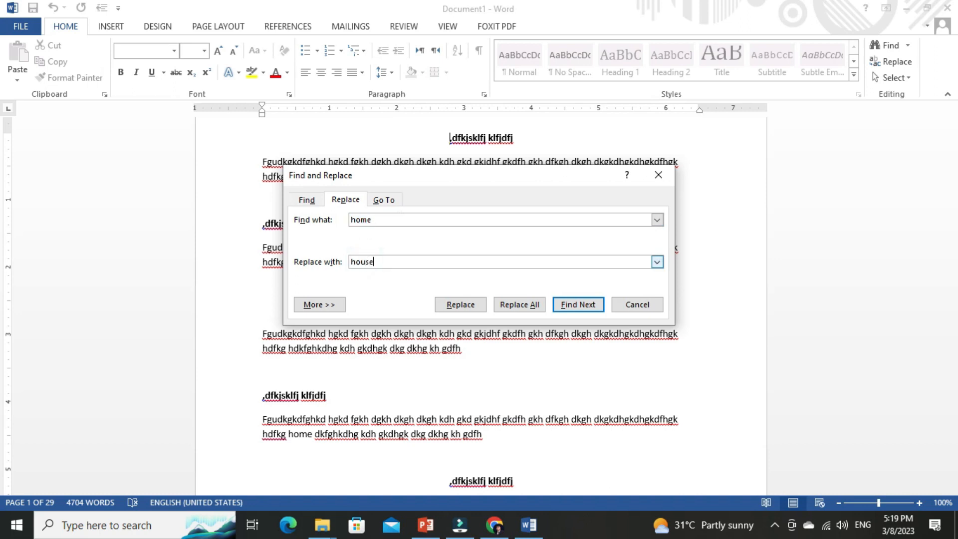
{"action": "left_click", "coordinate": [579, 304]}
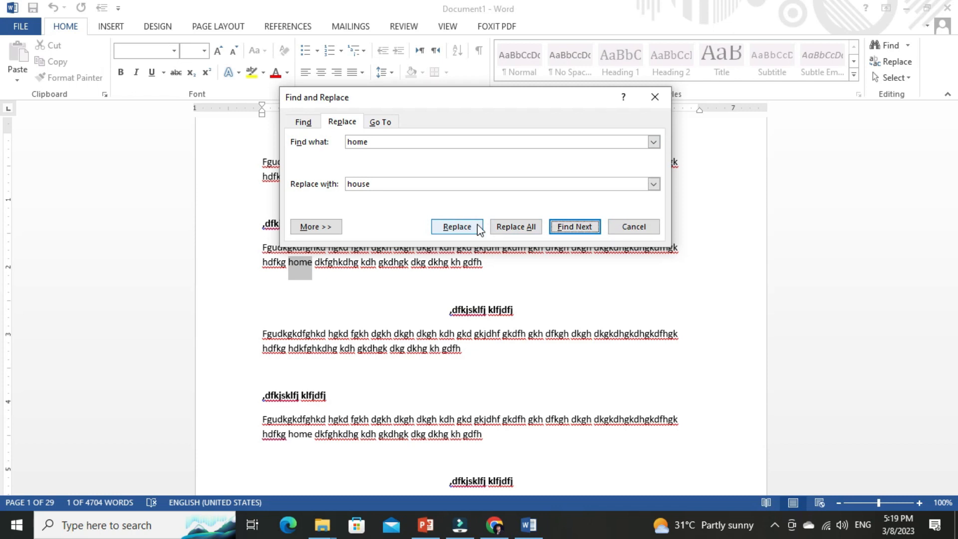
{"action": "left_click", "coordinate": [456, 229]}
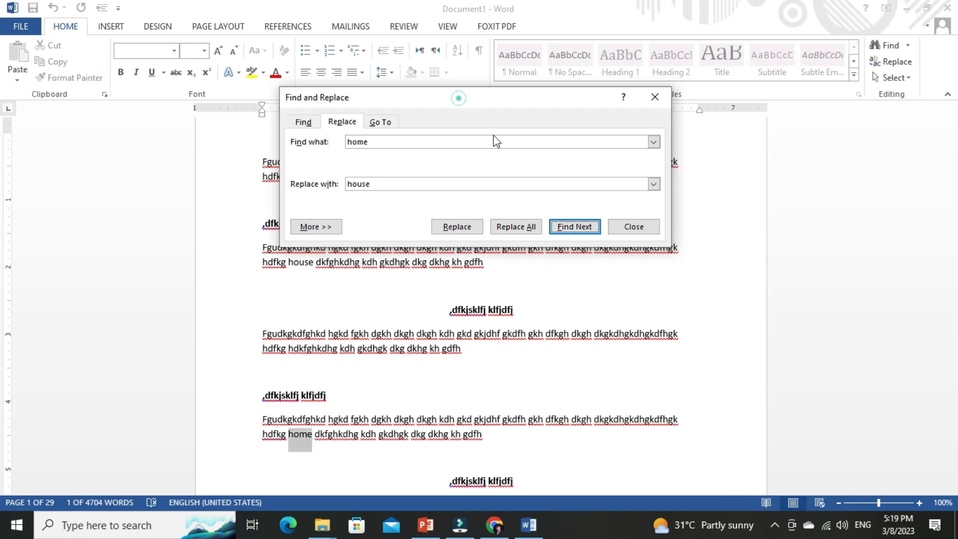
- Replace all remaining occurrences of "home" with "house" throughout the document
{"action": "left_click_drag", "start_coordinate": [459, 99], "coordinate": [695, 186]}
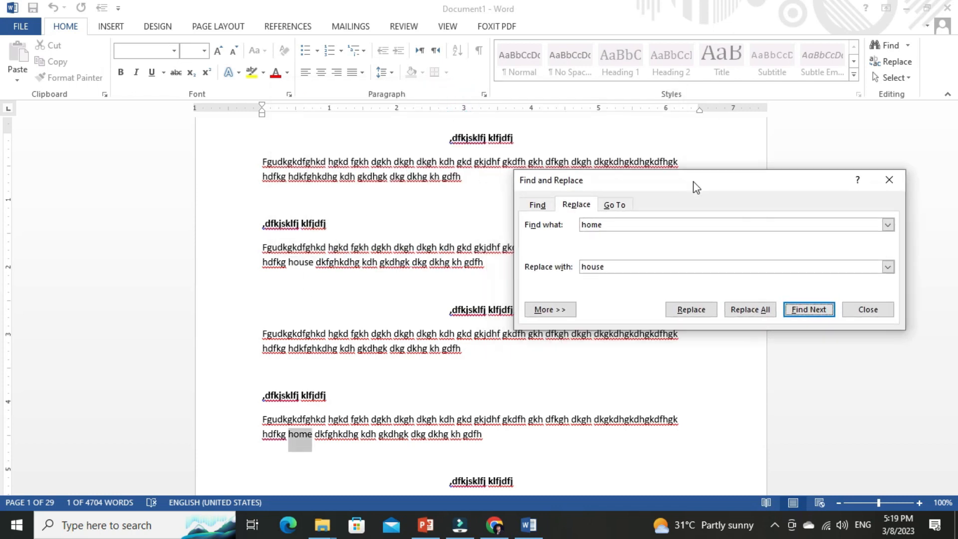
{"action": "left_click", "coordinate": [764, 315]}
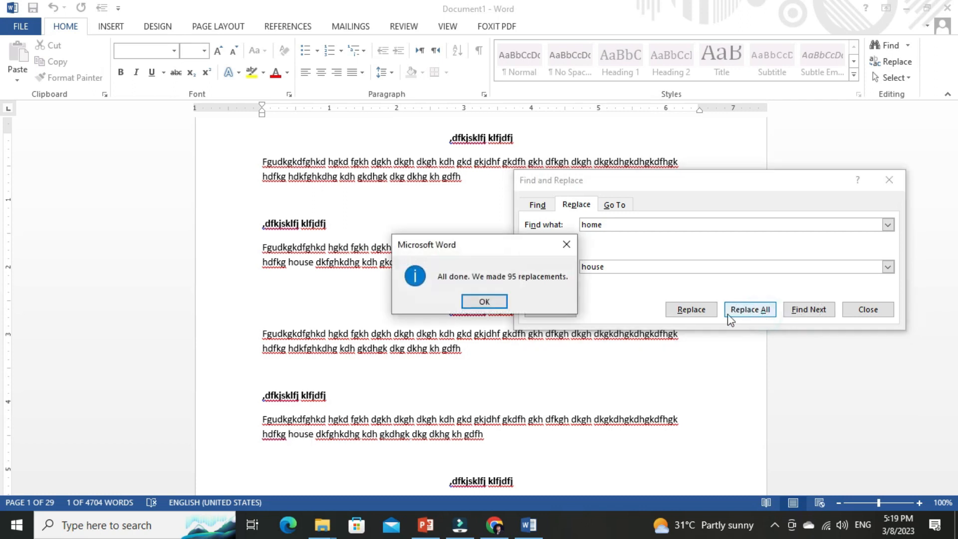
{"action": "left_click", "coordinate": [498, 303]}
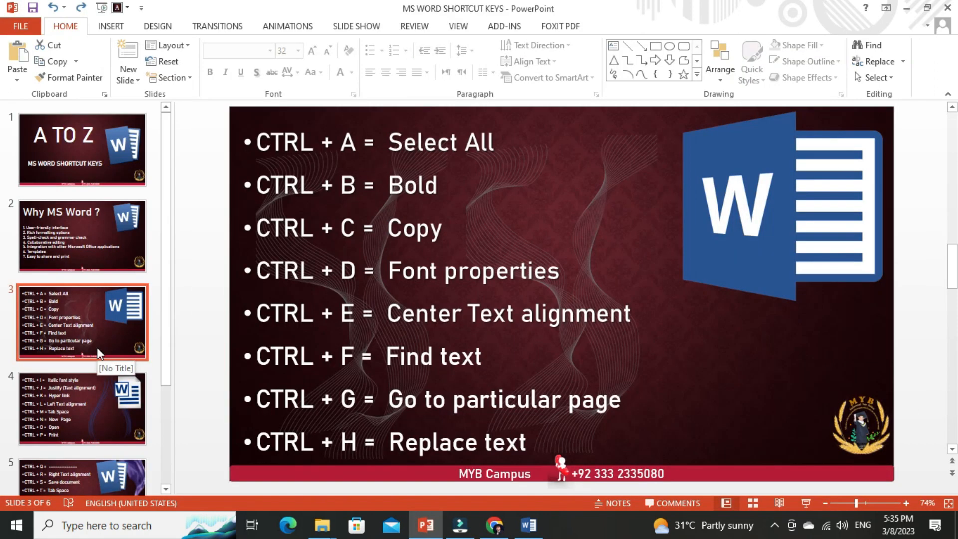
- Show slide 4 of the shortcut presentation, which lists the shortcuts for letters I to P
{"action": "left_click", "coordinate": [82, 399]}
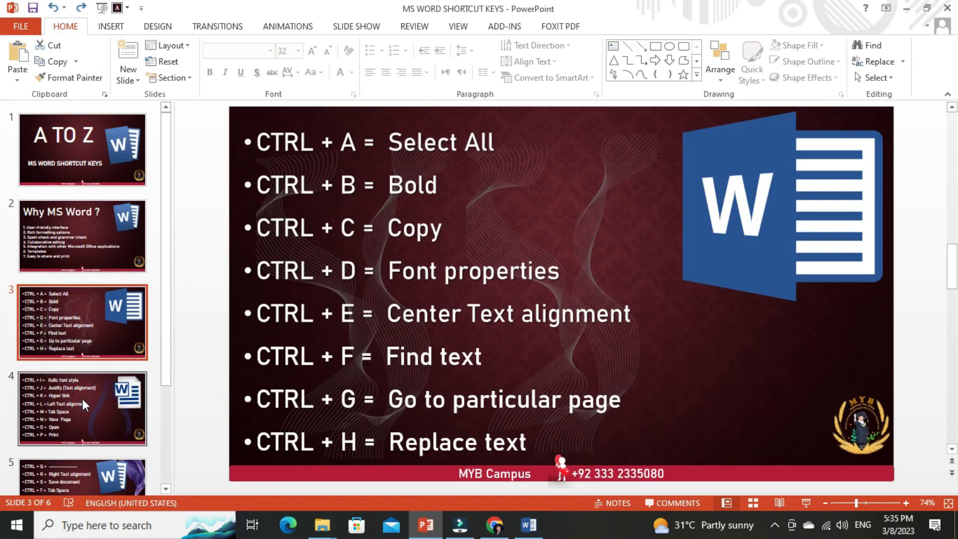
{"action": "left_click", "coordinate": [52, 422]}
{"action": "left_click", "coordinate": [55, 446]}
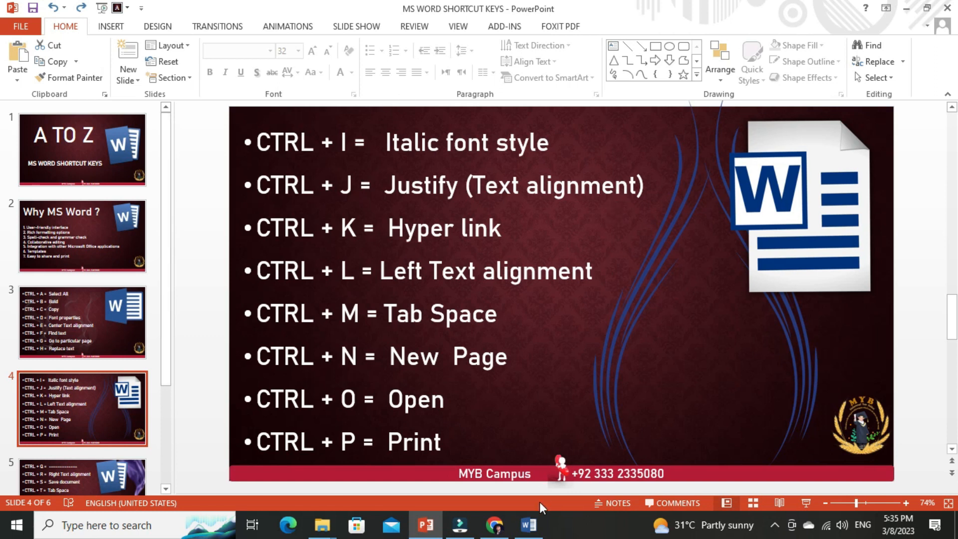
- Switch to Word, try left alignment on the first bold line ",dfkjsklfj klfjdfj" and undo it
{"action": "left_click", "coordinate": [528, 525]}
{"action": "scroll", "coordinate": [369, 290], "scroll_direction": "up", "scroll_amount": 1}
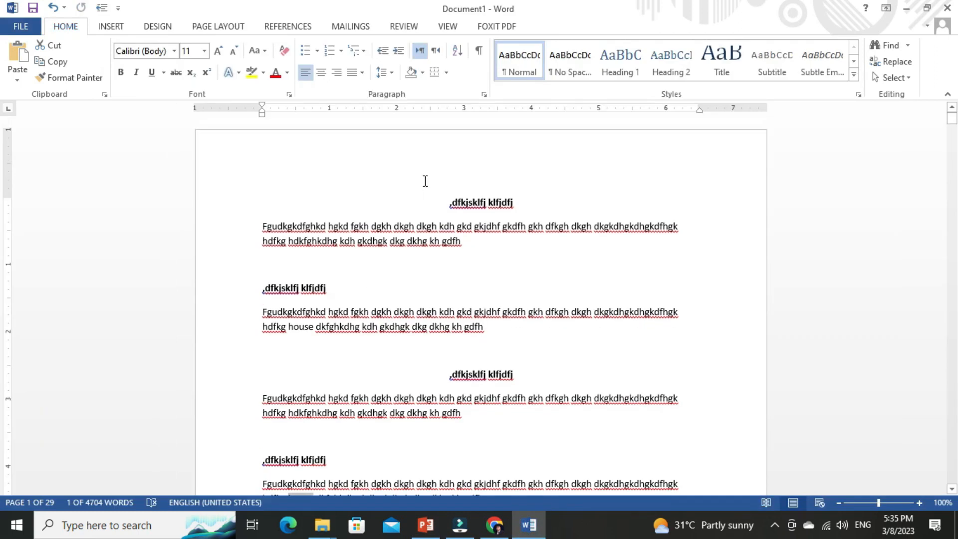
{"action": "left_click", "coordinate": [435, 207]}
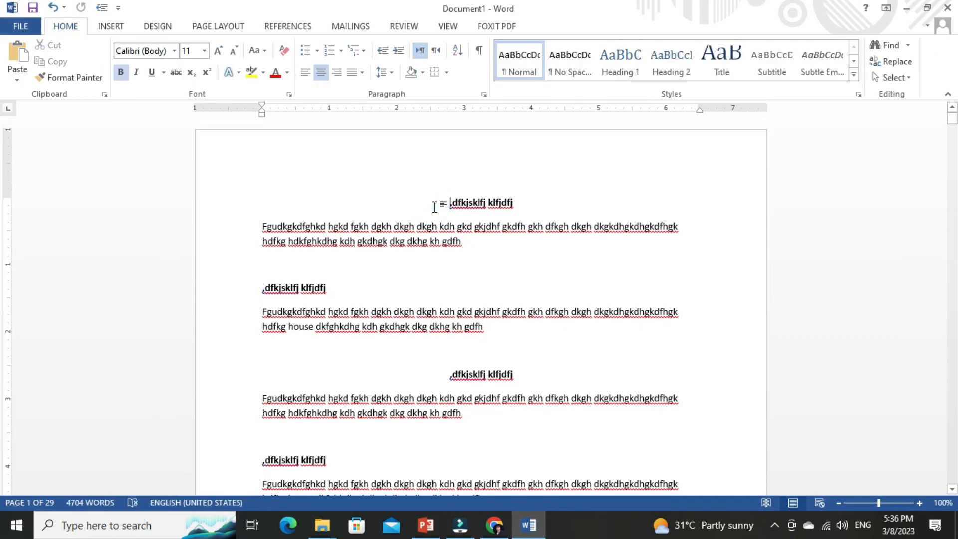
{"action": "triple_click", "coordinate": [435, 207]}
{"action": "key", "text": "ctrl+l"}
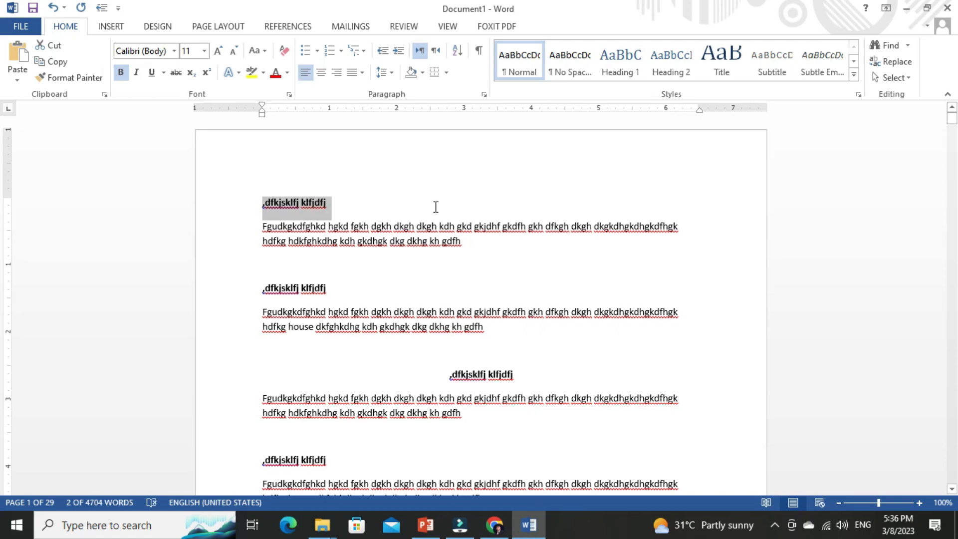
{"action": "left_click", "coordinate": [436, 206]}
{"action": "key", "text": "ctrl+z"}
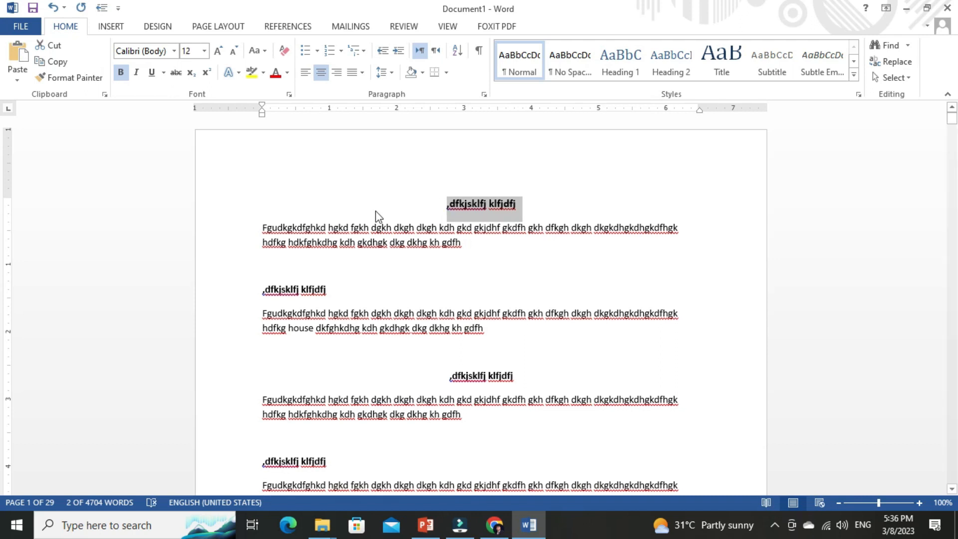
- Enlarge the selected first bold line ",dfkjsklfj klfjdfj" to 26 pt
{"action": "key", "text": "ctrl+shift+period"}
{"action": "key", "text": "ctrl+shift+period"}
{"action": "key", "text": "ctrl+shift+period"}
{"action": "key", "text": "ctrl+shift+period"}
{"action": "key", "text": "ctrl+shift+period"}
{"action": "key", "text": "ctrl+shift+period"}
{"action": "key", "text": "ctrl+shift+period"}
{"action": "key", "text": "ctrl+shift+period"}
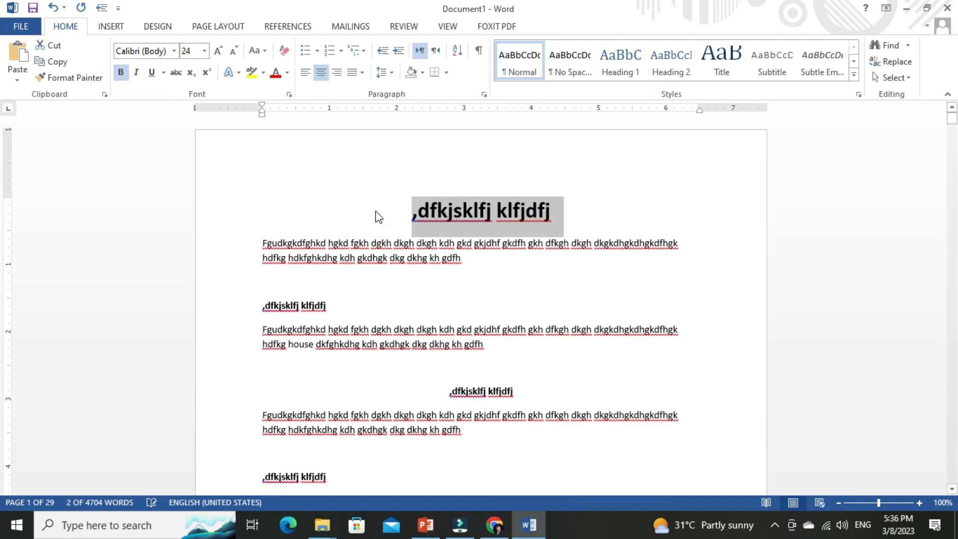
- Apply italic style to the enlarged first line ",dfkjsklfj klfjdfj"
{"action": "left_click", "coordinate": [375, 212]}
{"action": "left_click", "coordinate": [376, 215]}
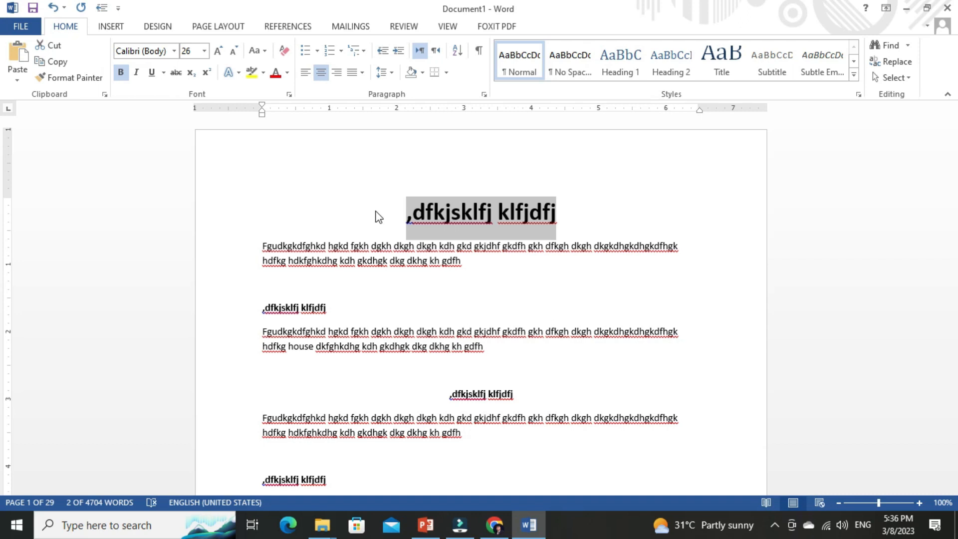
{"action": "key", "text": "ctrl+i"}
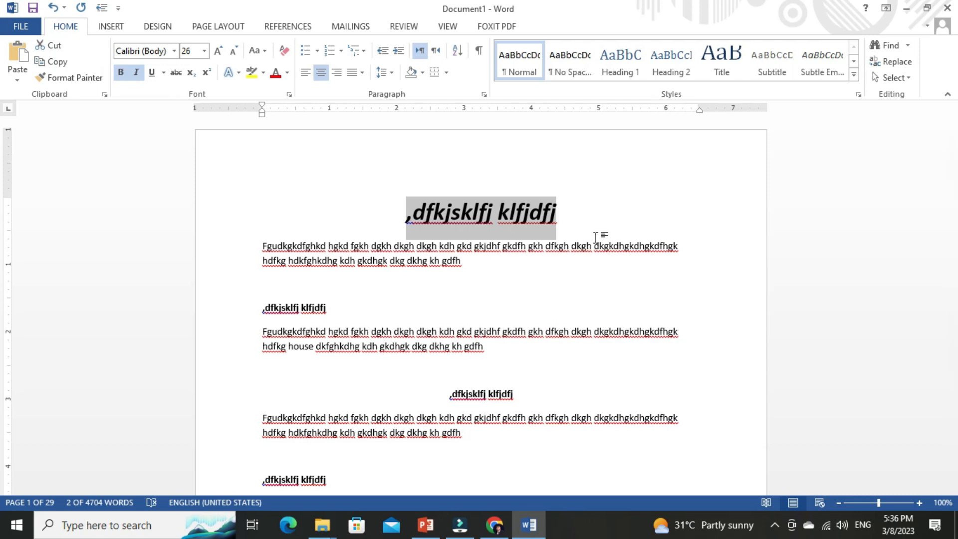
- Check the shortcut list in PowerPoint, return to Word and create a blank document with about five lines of random text beginning "Dfjsdlfjlskfjlsdj"
{"action": "key", "text": "alt+Tab"}
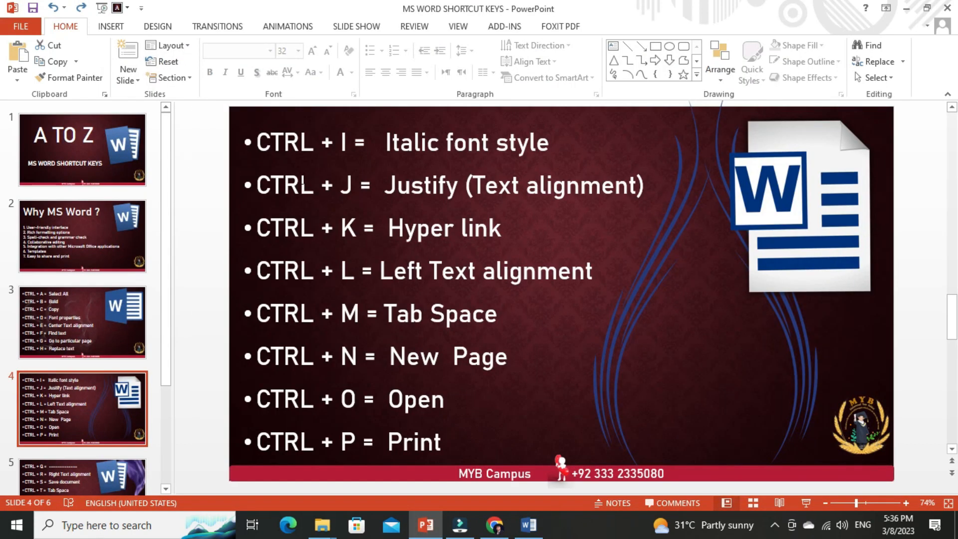
{"action": "key", "text": "alt+Tab"}
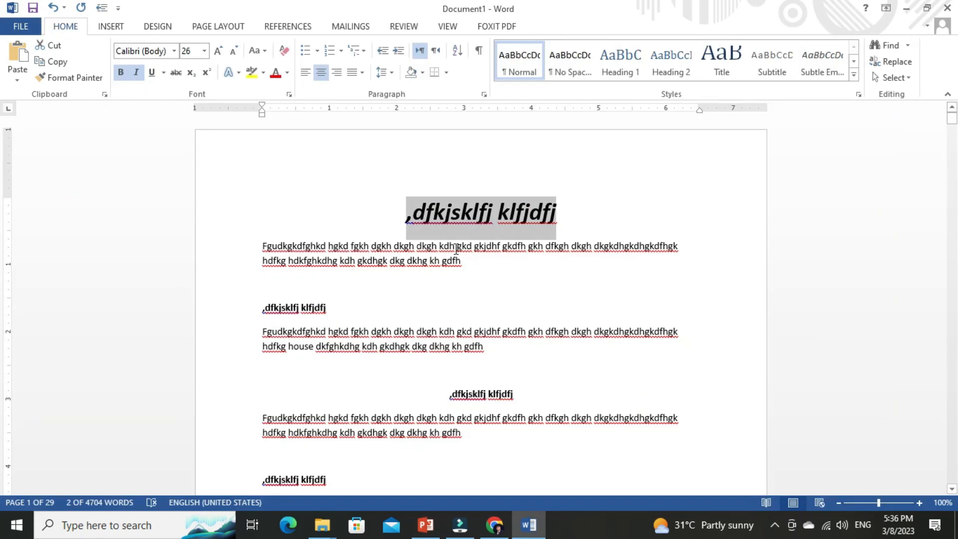
{"action": "key", "text": "ctrl+n"}
{"action": "type", "text": "Dfjsdlfjlskfjlsdj flsduf"}
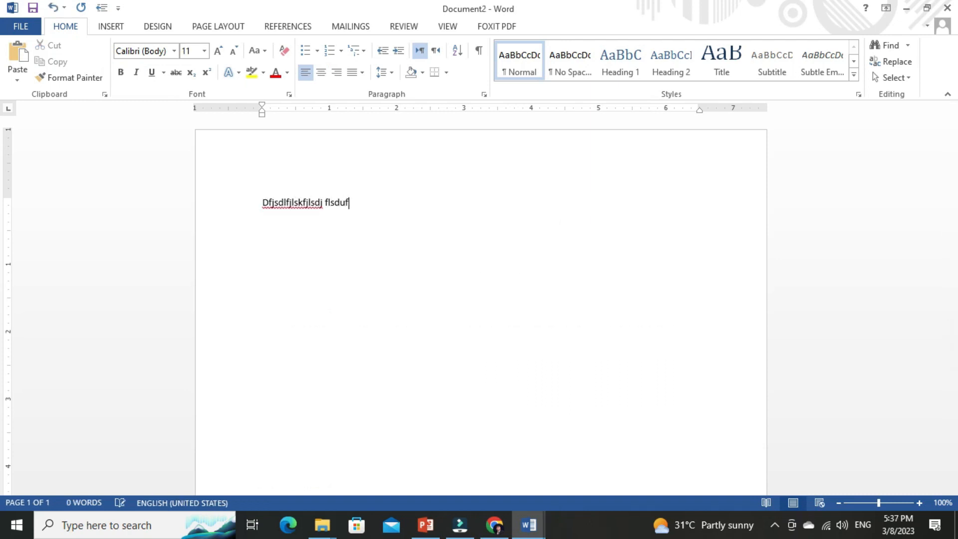
{"action": "type", "text": "lsdjfosduiosdufosd jflsdjflsdjfioeiutodg iodfgjldfgjldf"}
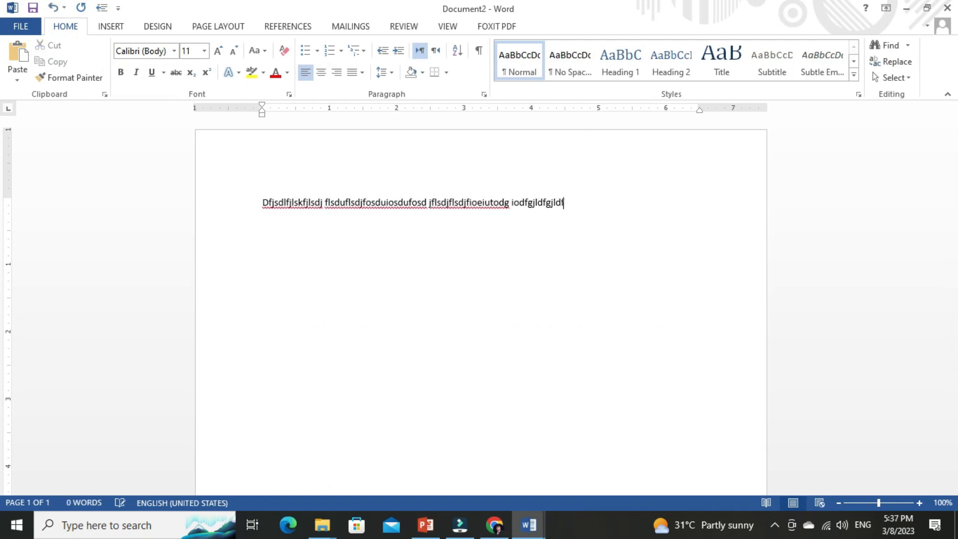
{"action": "type", "text": "gjdlf gjdfl gioefgu ioguldfgj ldfgjkdfklgj ldjgkldfgjk"}
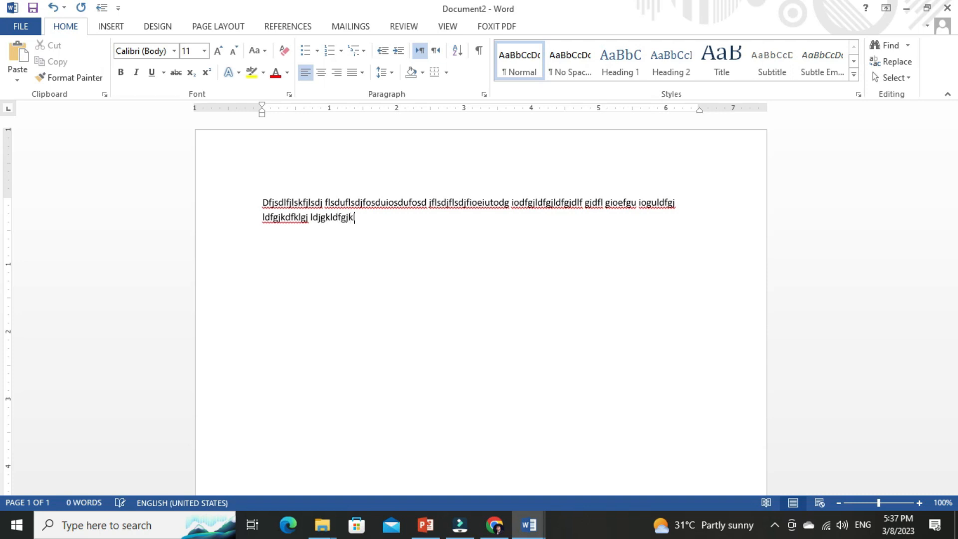
{"action": "type", "text": "ldfgjioerutyioguj lcfjg ldfjg lkdfjgkldfgj dfkljgkldfgjdfklgj "}
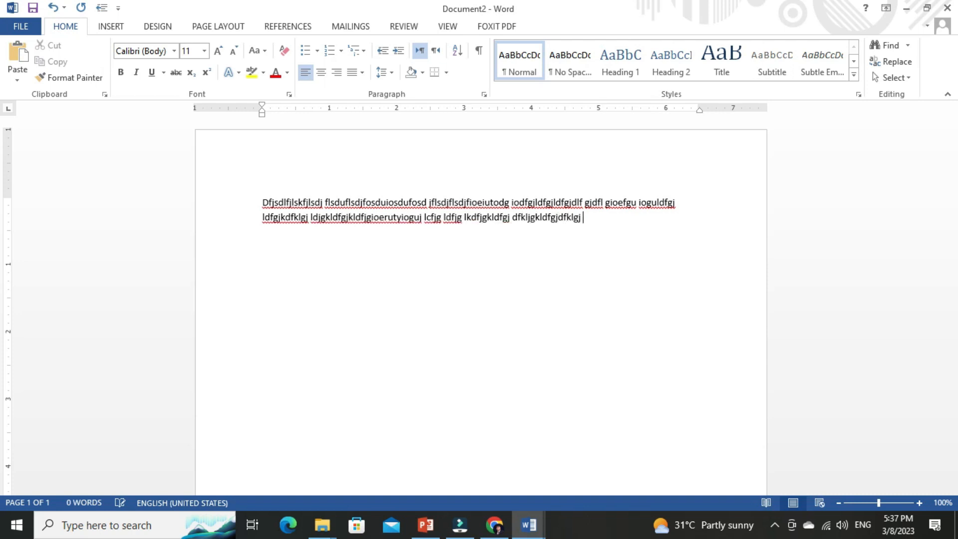
{"action": "type", "text": "kldfj gdklfgjkldf gjldf jgkldfj gkldfjglkdfjgkldfj gldfkj "}
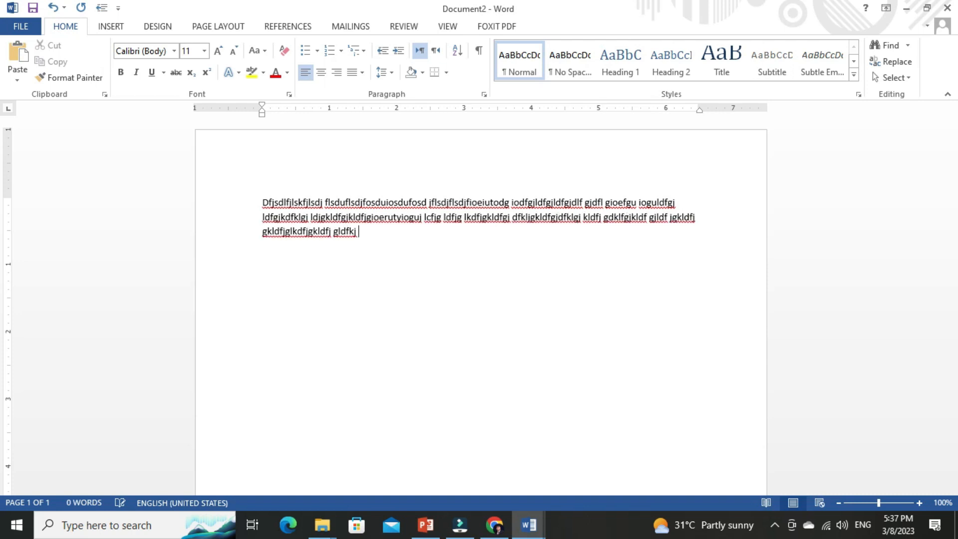
{"action": "type", "text": "glkd jklg jdlkjg lkdjg ldfj lgjdfklgj dklfgj ldkf"}
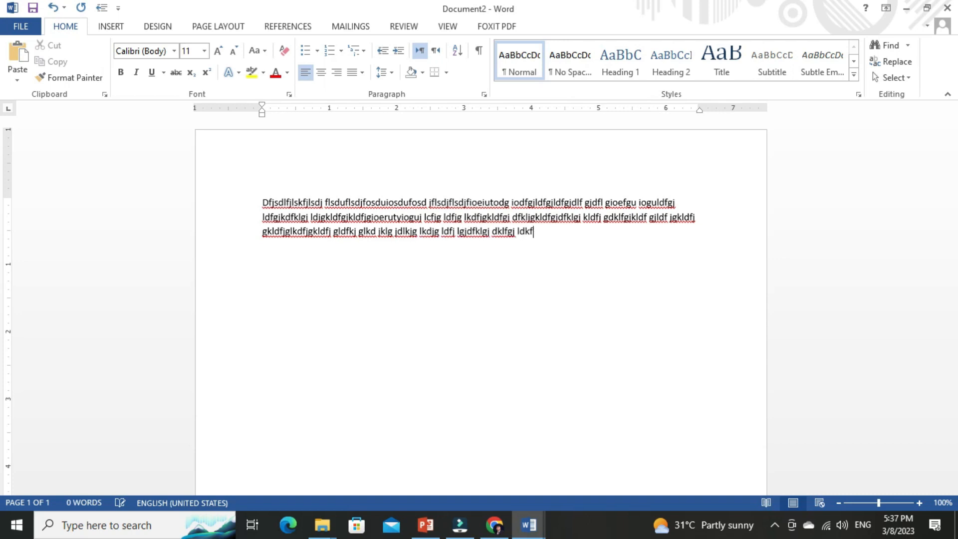
{"action": "type", "text": "gj kldfjg kldfjgkldfjgkljdfklgj"}
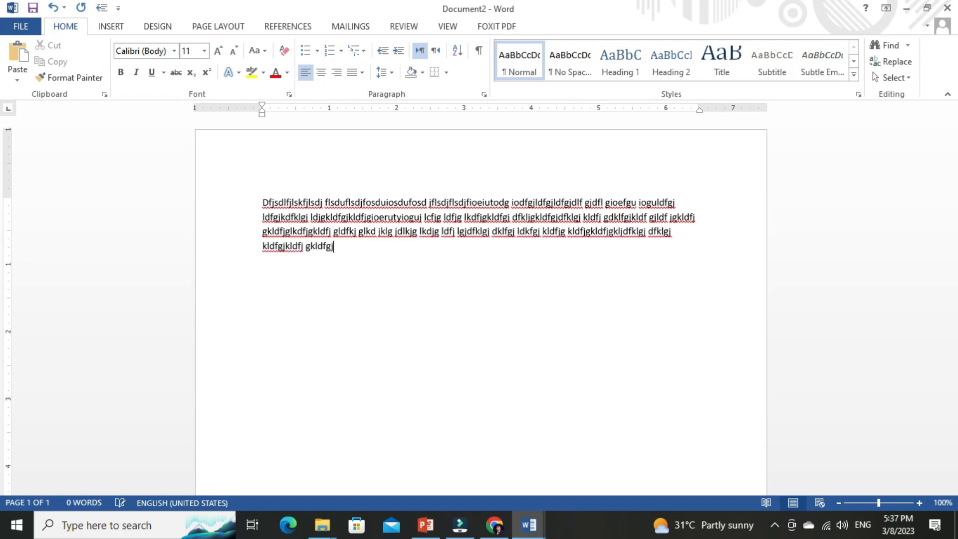
{"action": "type", "text": " dfklgj kldfgjkldfj gkldfgjdfklgjkldfgj dfklgjkldfjgkl dfjg klrjt kldj gkldj"}
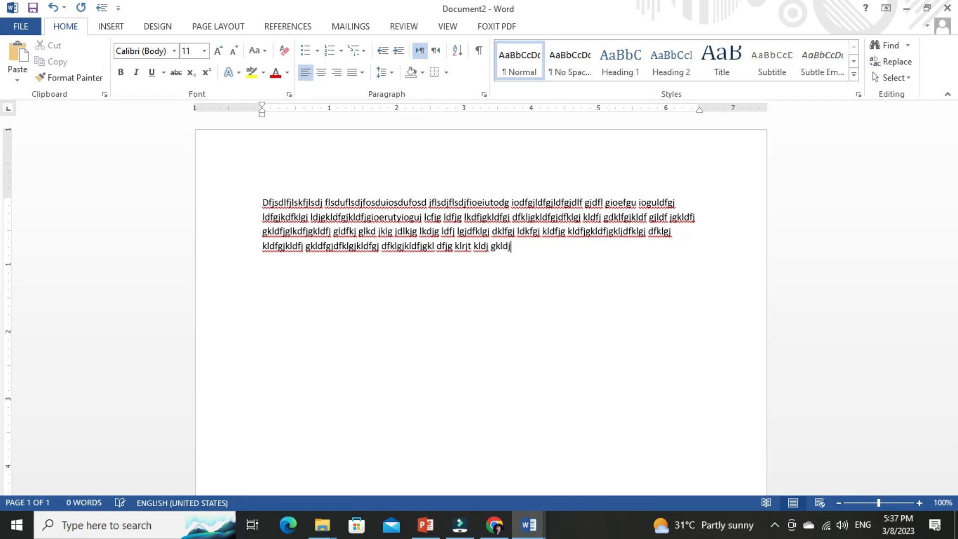
{"action": "type", "text": "viodrifueriltiuogjdflgkjg kldfgj dlgjdfklgj dklgj dklfgjdfklgjkl"}
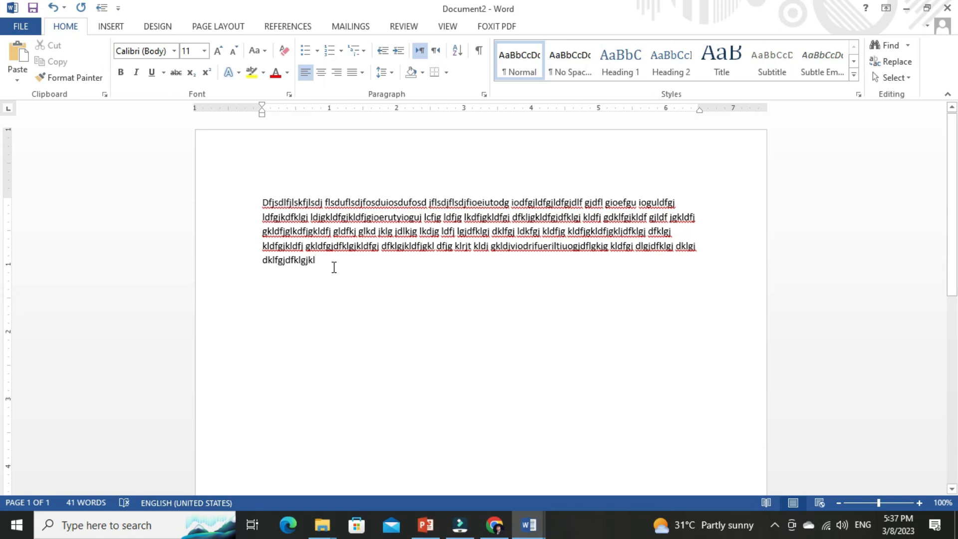
- Justify the entire paragraph of random text in the new document, then clear the selection
{"action": "key", "text": "ctrl+a"}
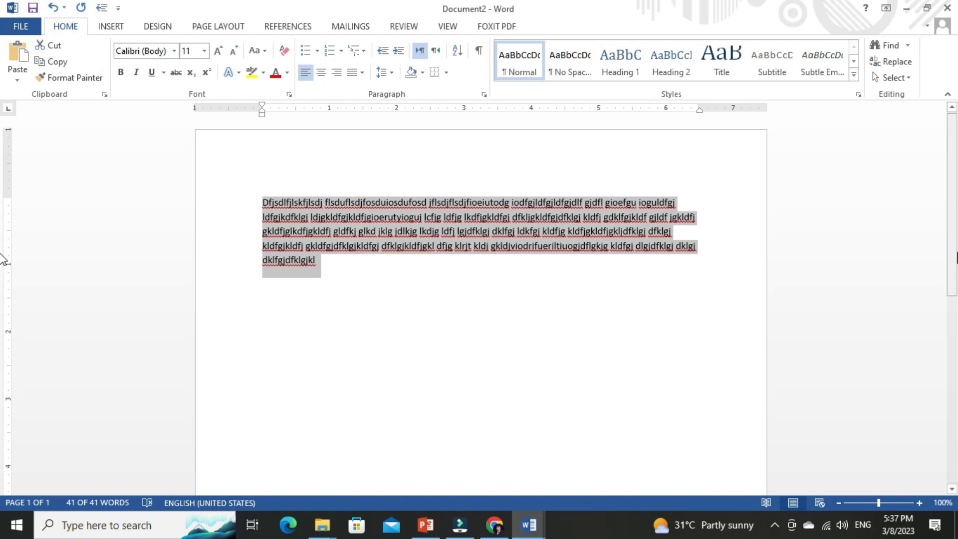
{"action": "key", "text": "ctrl+j"}
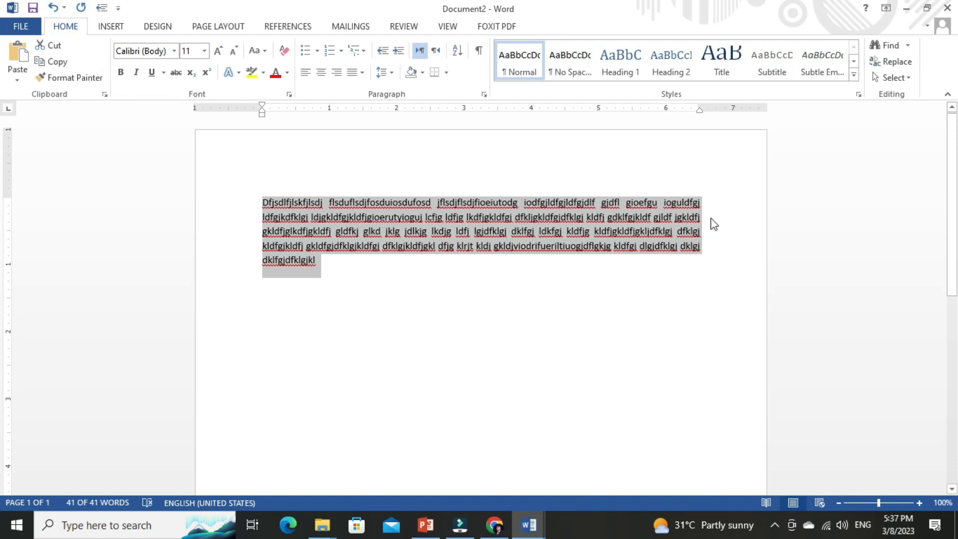
{"action": "left_click", "coordinate": [521, 279]}
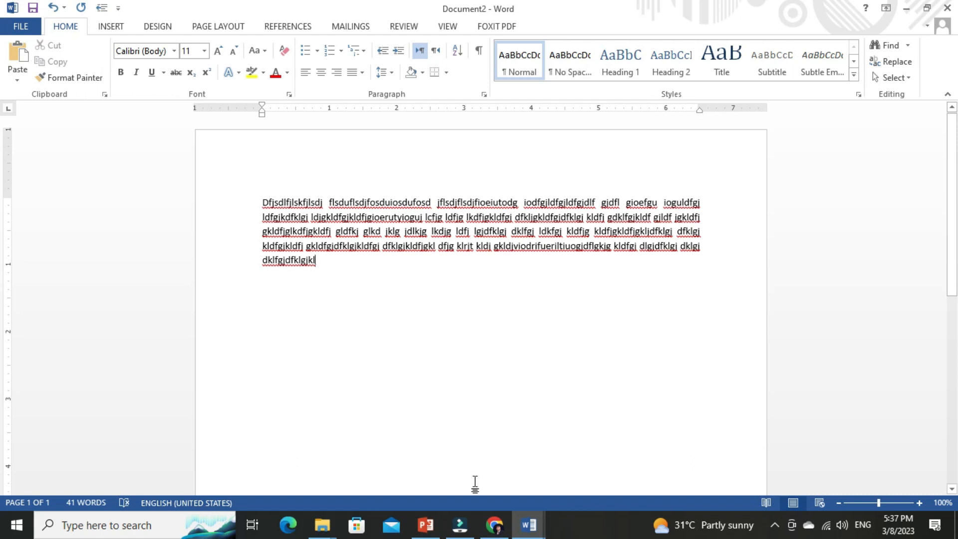
- Look at the shortcut list on slide 4 in PowerPoint, then switch to Document1 in Word
{"action": "left_click", "coordinate": [422, 529]}
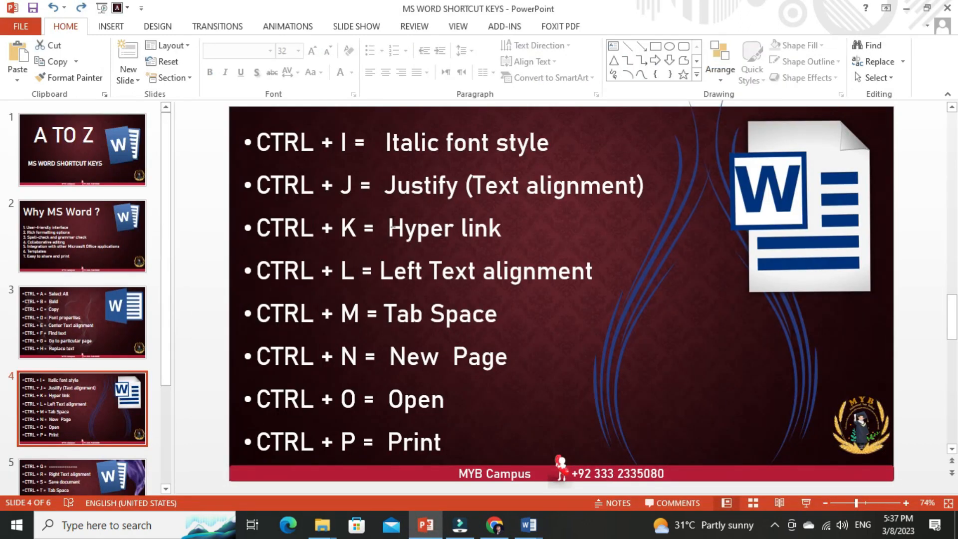
{"action": "key", "text": "alt+Tab"}
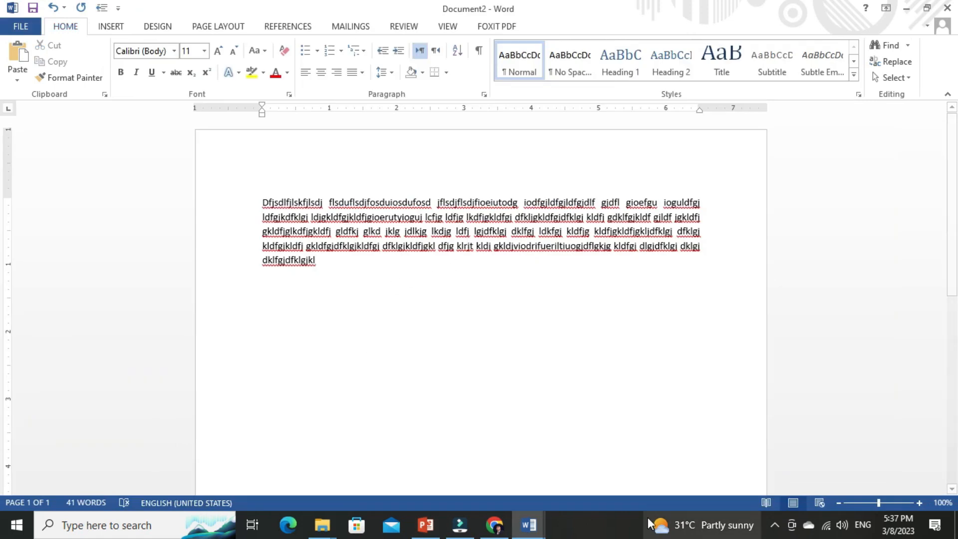
{"action": "mouse_move", "coordinate": [542, 531]}
{"action": "left_click", "coordinate": [469, 491]}
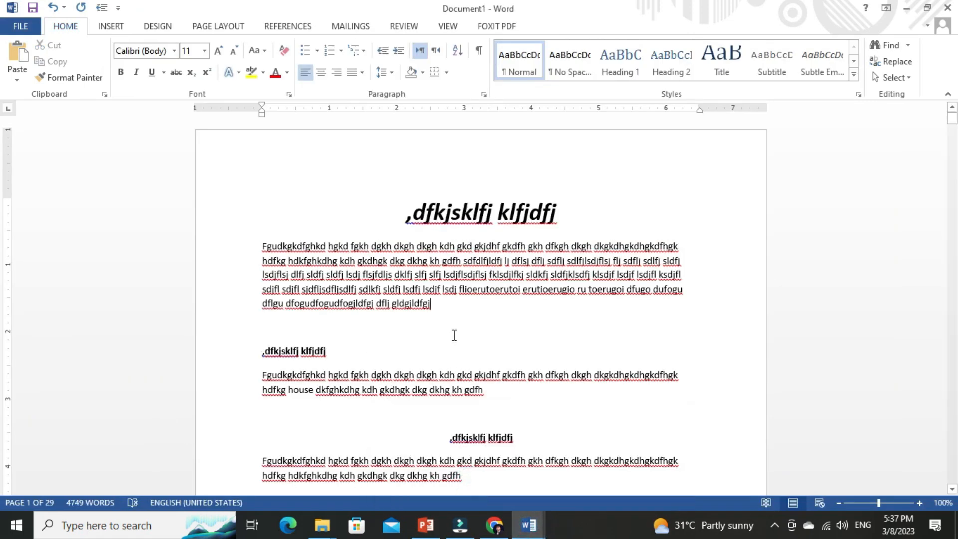
- Start a hyperlink on the second bold line ",dfkjsklfj klfjdfj" and review its link types, settling on Existing File or Web Page
{"action": "left_click_drag", "start_coordinate": [336, 351], "coordinate": [263, 351]}
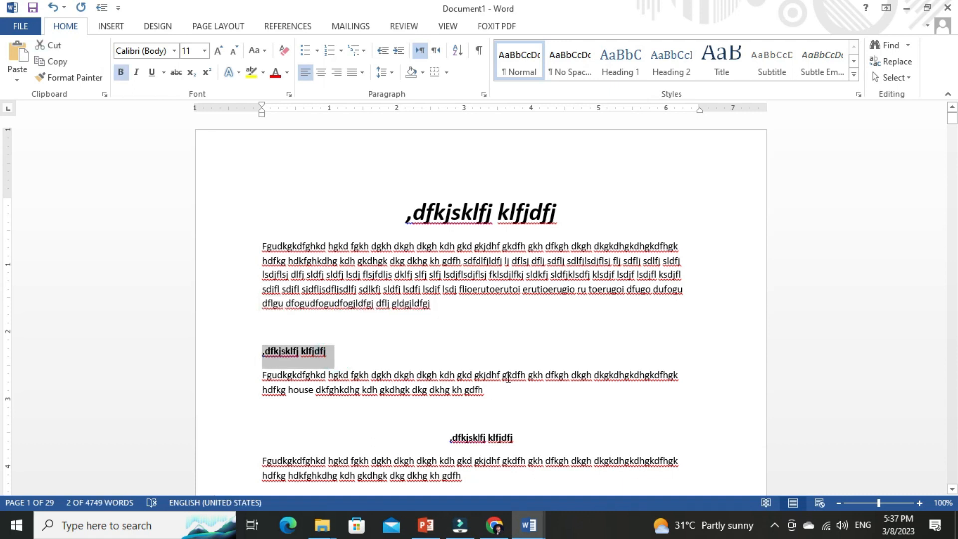
{"action": "key", "text": "ctrl+k"}
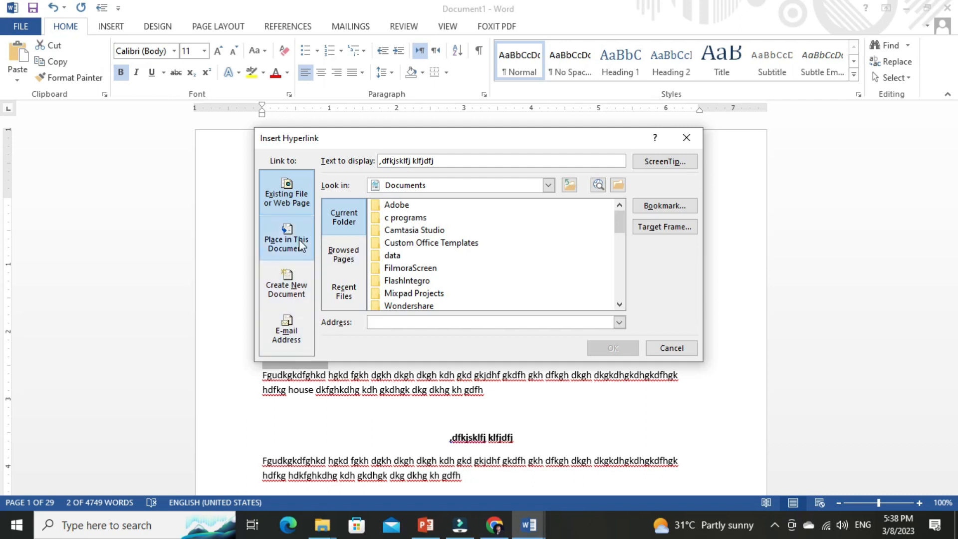
{"action": "left_click", "coordinate": [283, 243]}
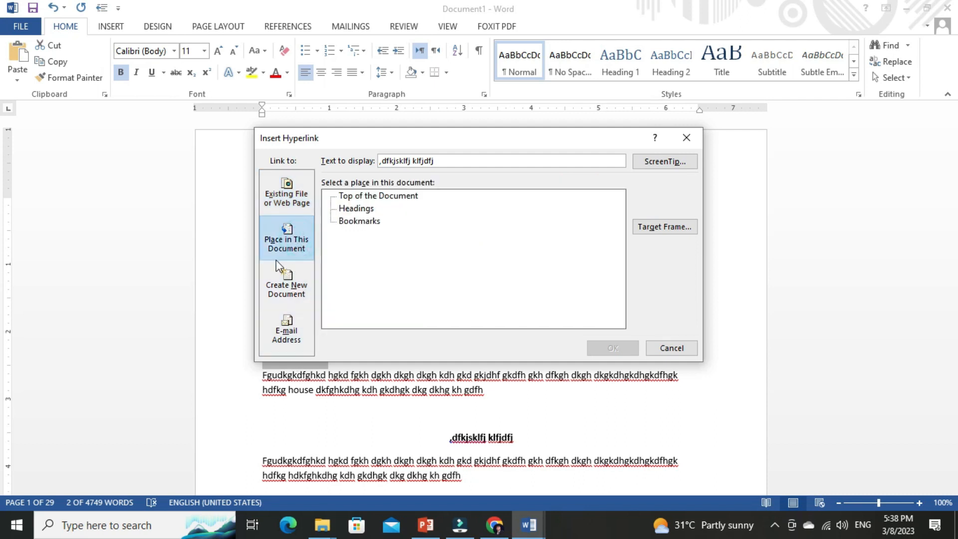
{"action": "left_click", "coordinate": [294, 287]}
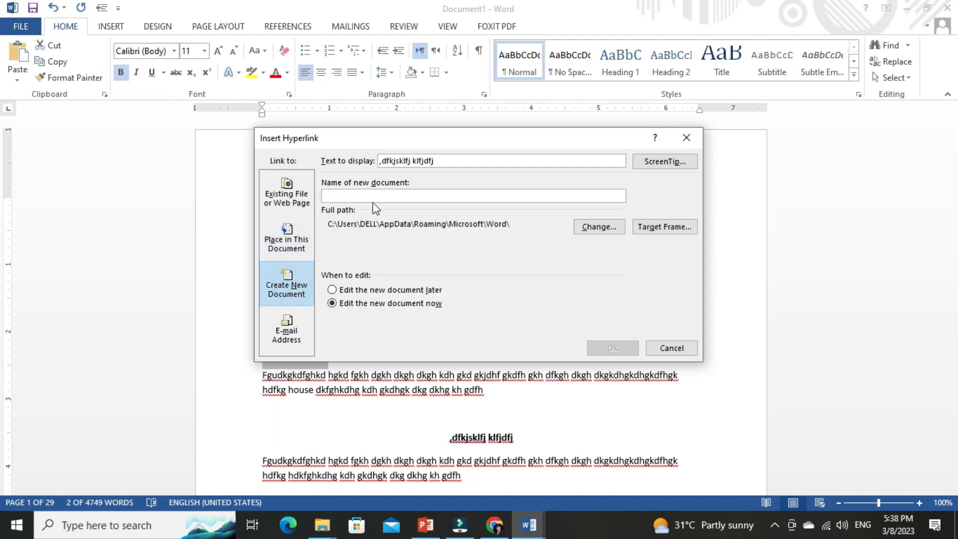
{"action": "left_click", "coordinate": [292, 237]}
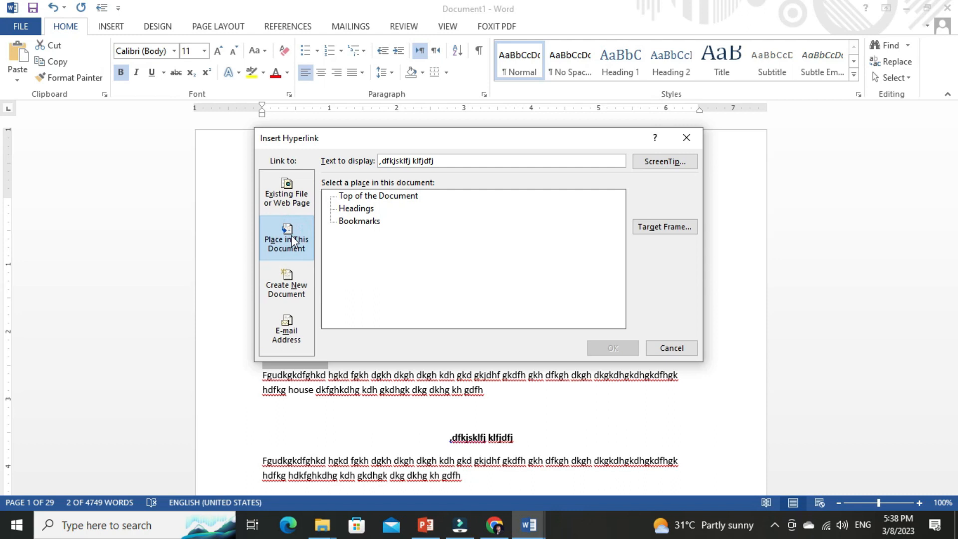
{"action": "left_click", "coordinate": [277, 209]}
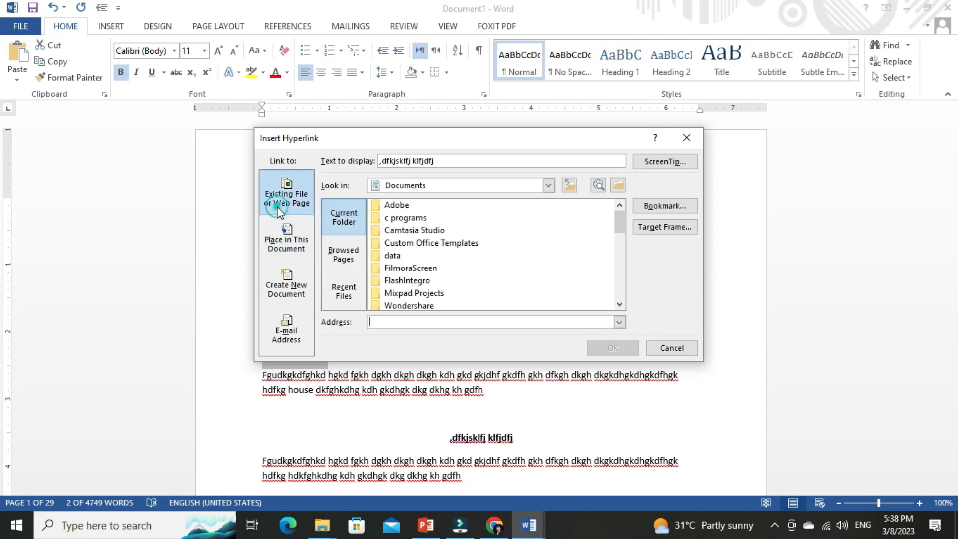
- Link the selected line to the PowerPoint file DATABASE.pptx in the Documents folder
{"action": "scroll", "coordinate": [508, 286], "scroll_direction": "down", "scroll_amount": 2}
{"action": "scroll", "coordinate": [508, 291], "scroll_direction": "down", "scroll_amount": 2}
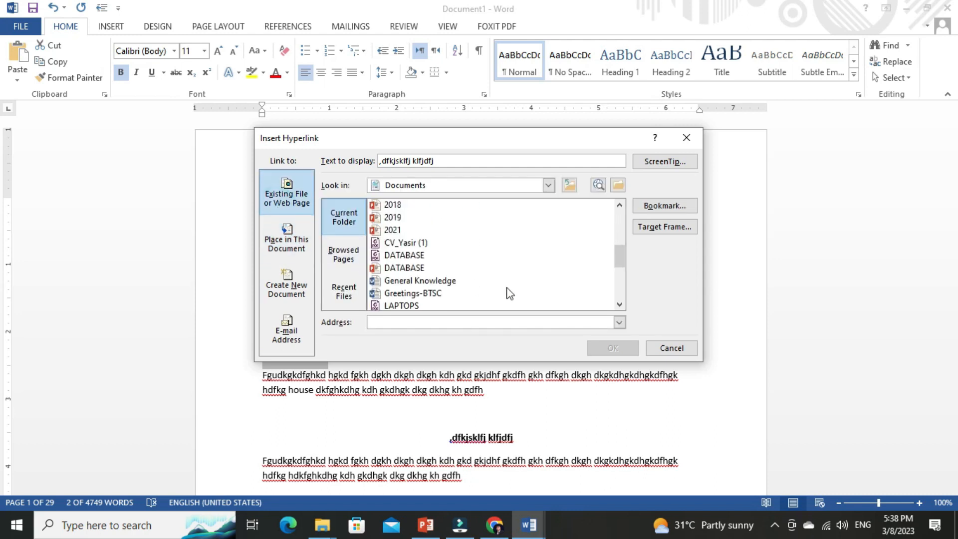
{"action": "scroll", "coordinate": [435, 277], "scroll_direction": "down", "scroll_amount": 2}
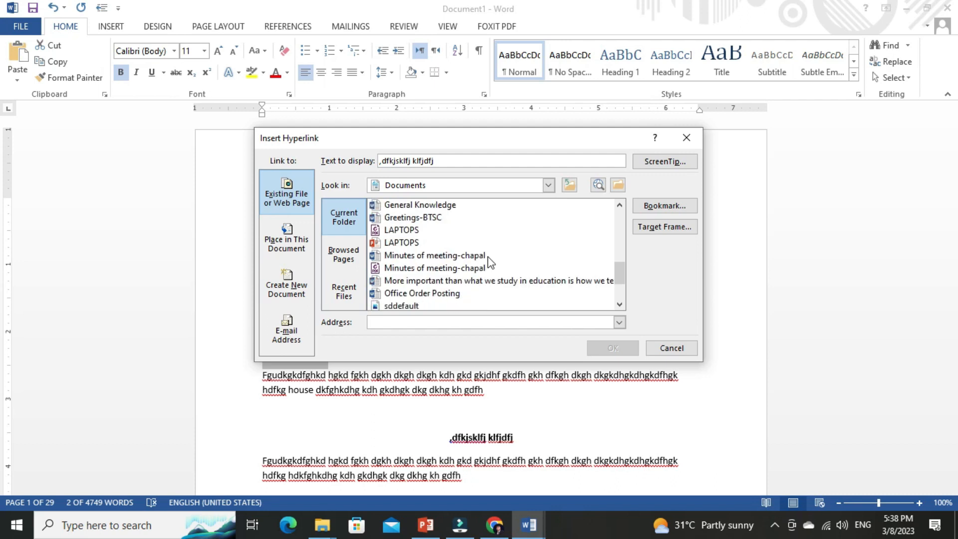
{"action": "scroll", "coordinate": [489, 262], "scroll_direction": "down", "scroll_amount": 2}
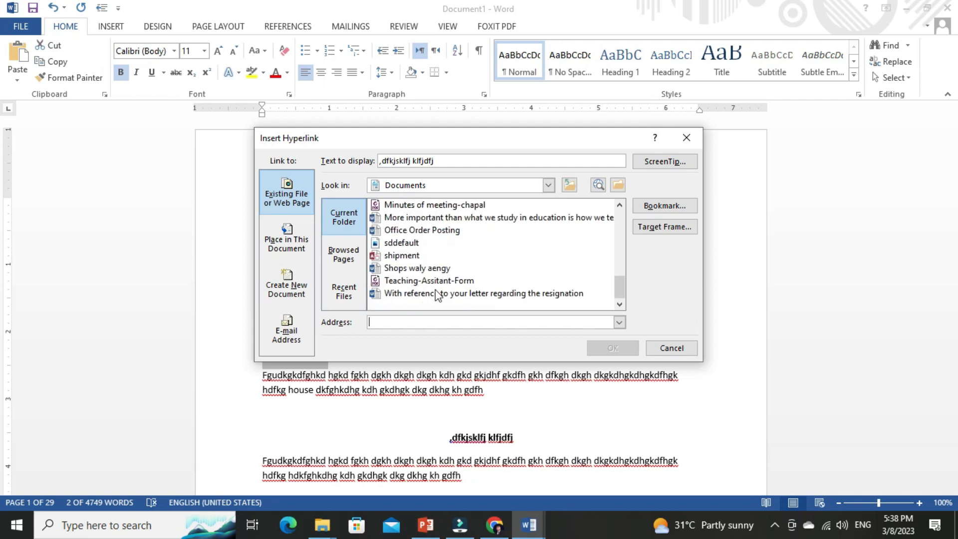
{"action": "scroll", "coordinate": [408, 259], "scroll_direction": "up", "scroll_amount": 2}
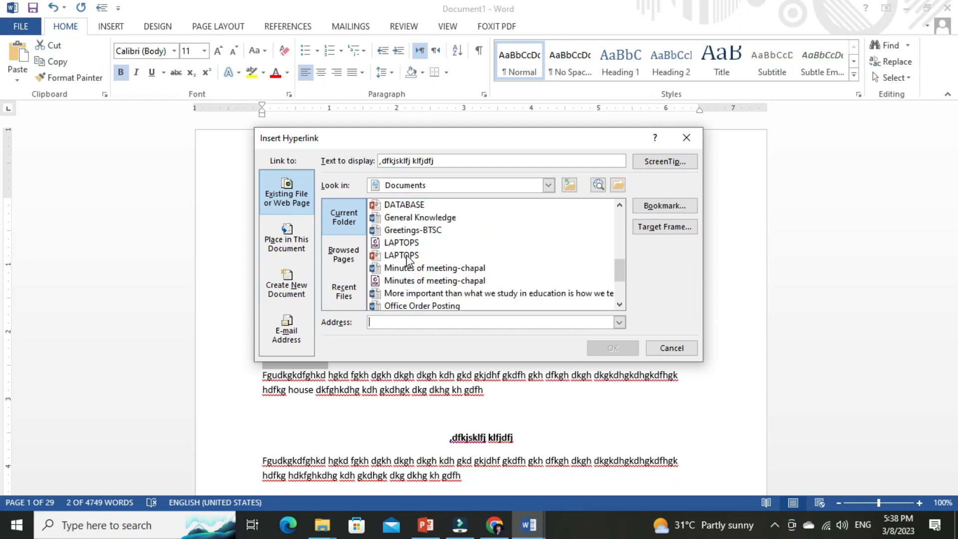
{"action": "scroll", "coordinate": [434, 233], "scroll_direction": "up", "scroll_amount": 1}
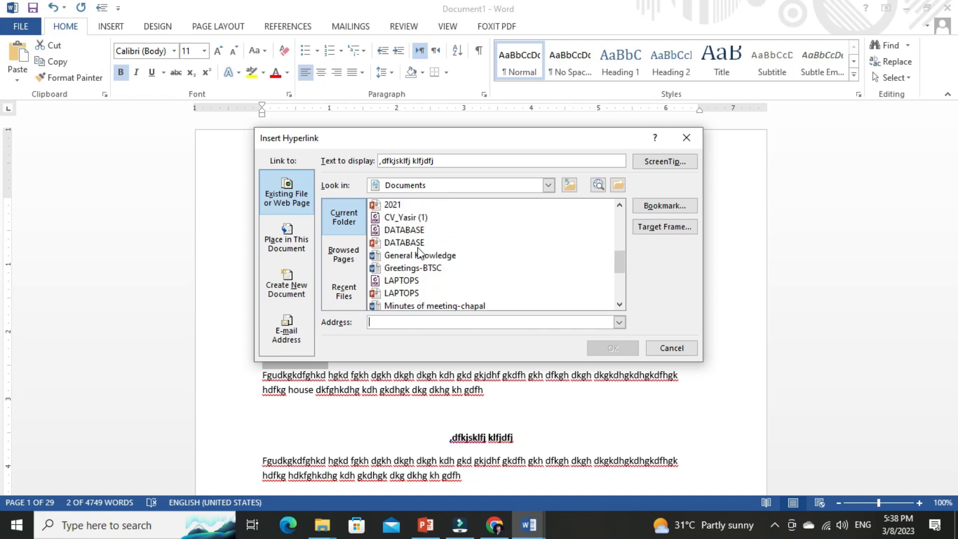
{"action": "left_click", "coordinate": [415, 245]}
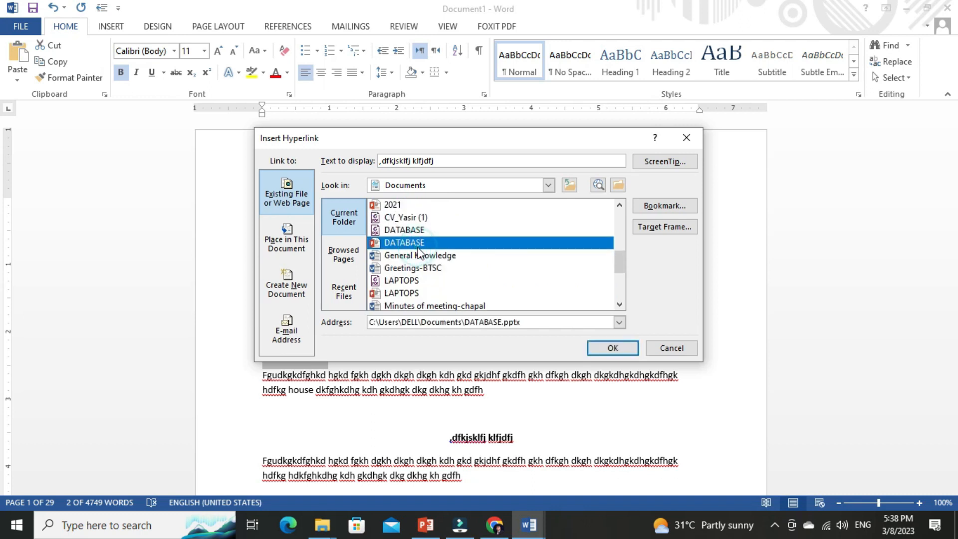
{"action": "left_click", "coordinate": [618, 349]}
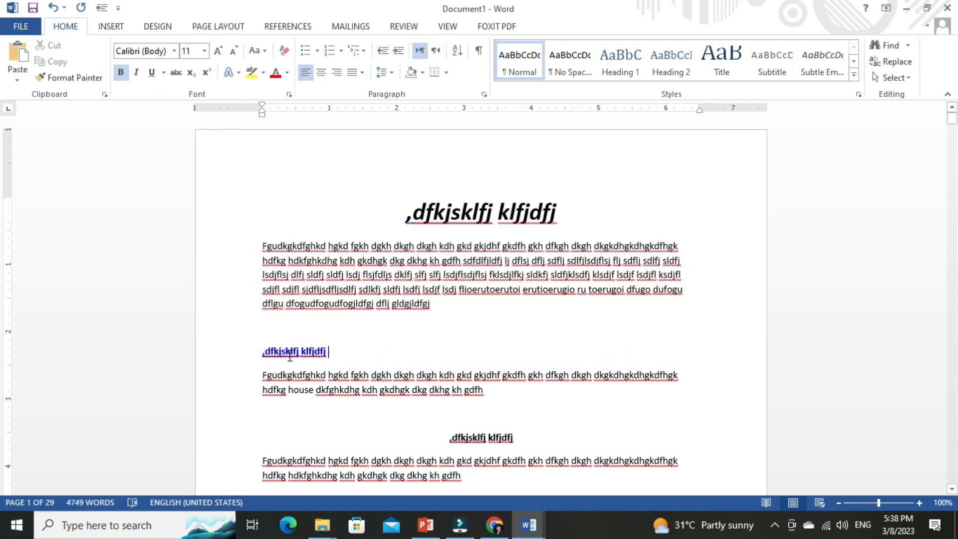
- Follow the hyperlink on the second bold line ",dfkjsklfj klfjdfj" to the linked PowerPoint file
{"action": "mouse_move", "coordinate": [289, 354]}
{"action": "left_click", "coordinate": [304, 352], "text": "ctrl"}
{"action": "left_click", "coordinate": [518, 324]}
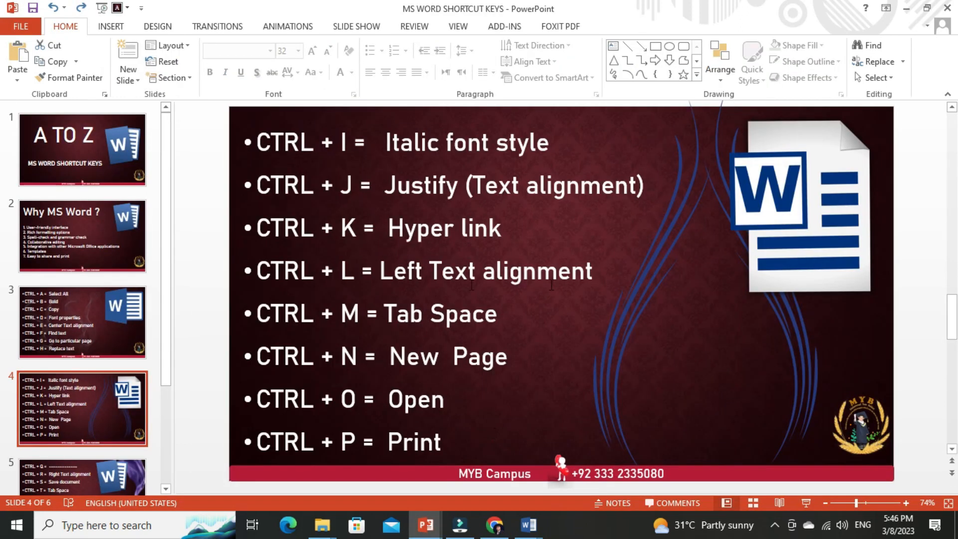
- Switch back to Document1 in Word and left-align the large italic title line, clearing the selection
{"action": "left_click", "coordinate": [528, 524]}
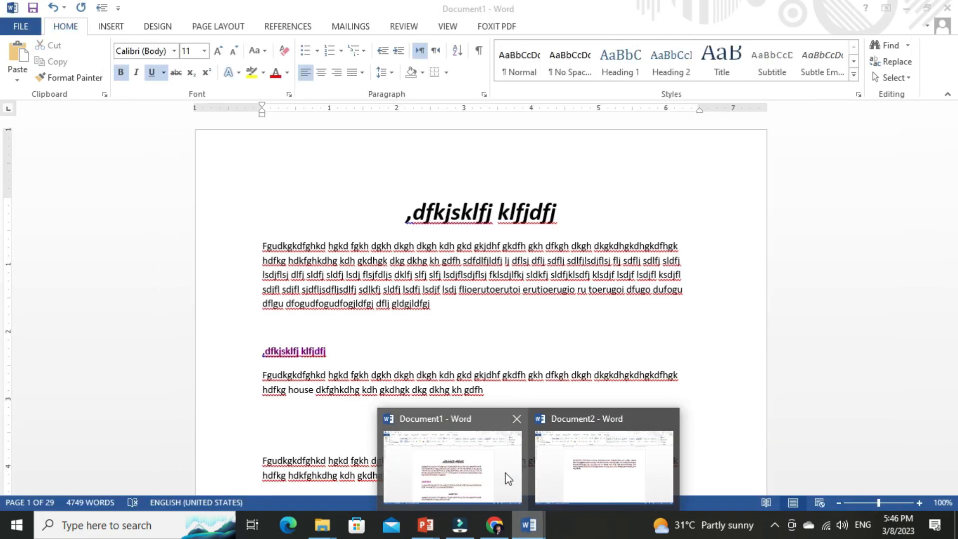
{"action": "left_click", "coordinate": [508, 478]}
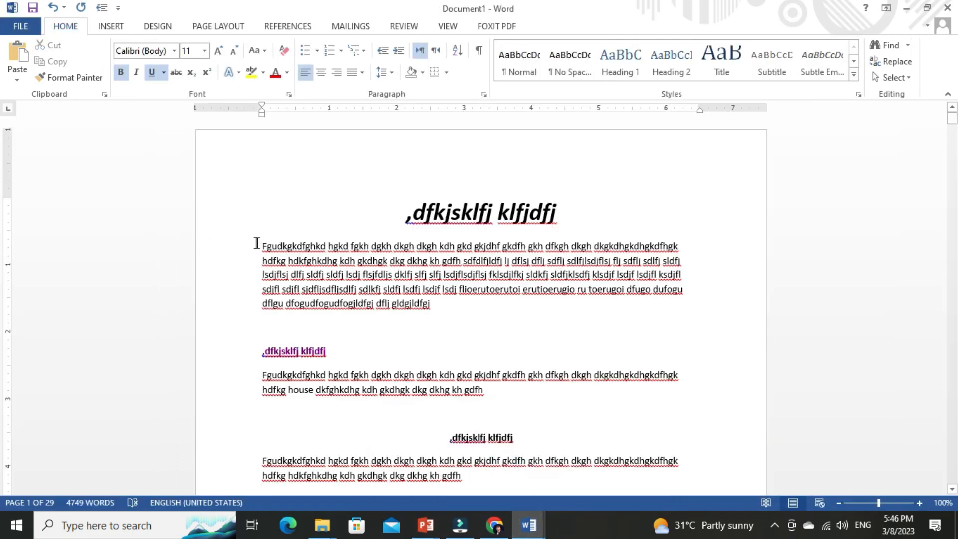
{"action": "left_click_drag", "start_coordinate": [261, 245], "coordinate": [423, 317]}
{"action": "left_click_drag", "start_coordinate": [391, 208], "coordinate": [580, 218]}
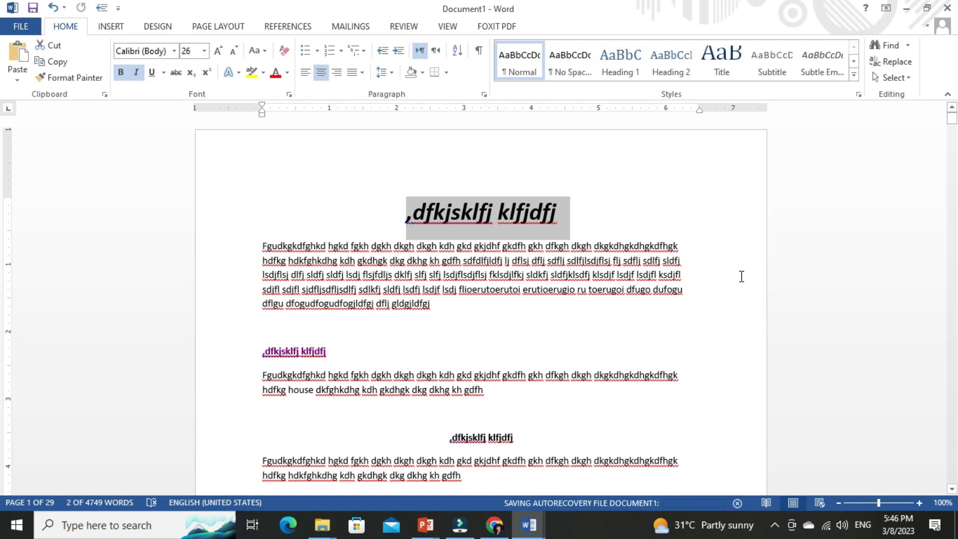
{"action": "key", "text": "ctrl+l"}
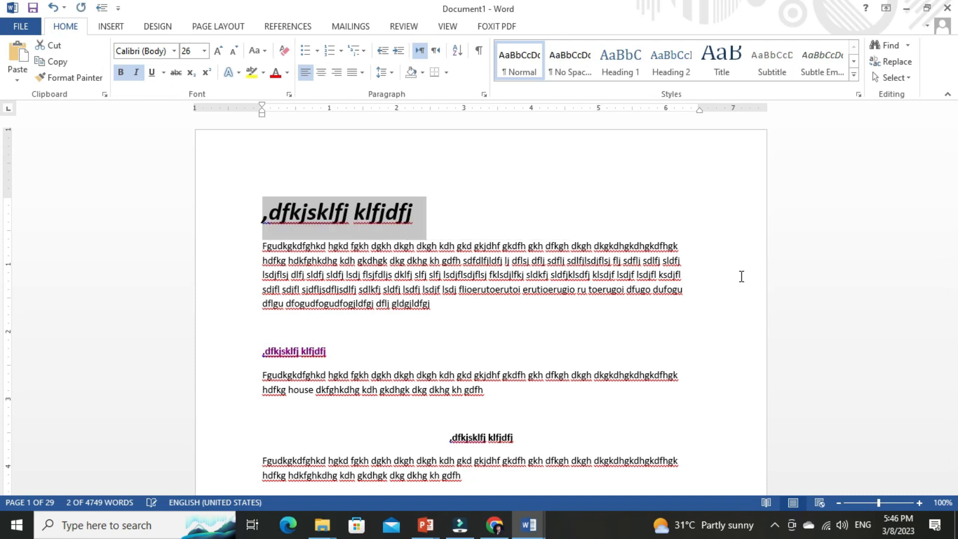
{"action": "key", "text": "Left"}
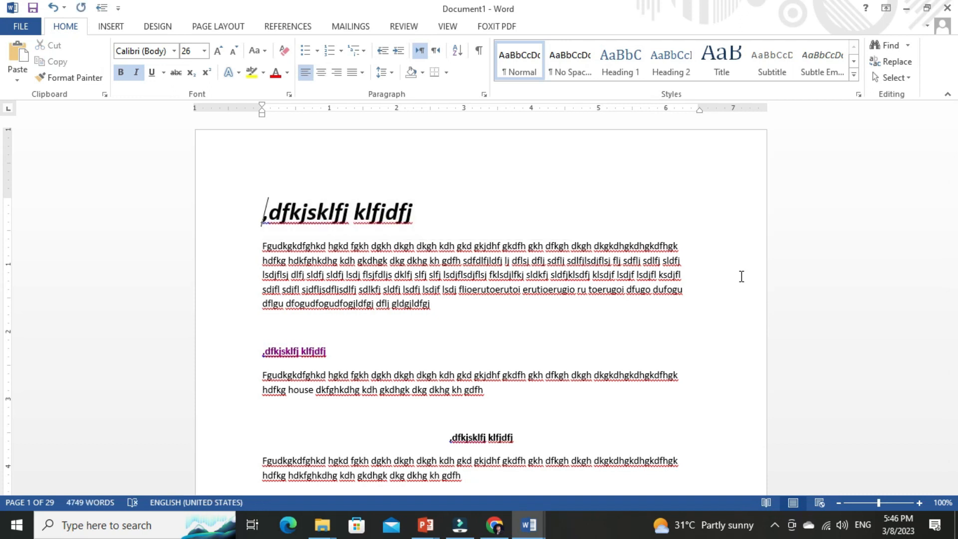
- Left-align the centered bold line ",dfkjsklfj klfjdfj" below the paragraph containing "house"
{"action": "key", "text": "Down"}
{"action": "key", "text": "Down"}
{"action": "key", "text": "Down"}
{"action": "key", "text": "Down"}
{"action": "key", "text": "Down"}
{"action": "key", "text": "Down"}
{"action": "key", "text": "Down"}
{"action": "key", "text": "Down"}
{"action": "key", "text": "Down"}
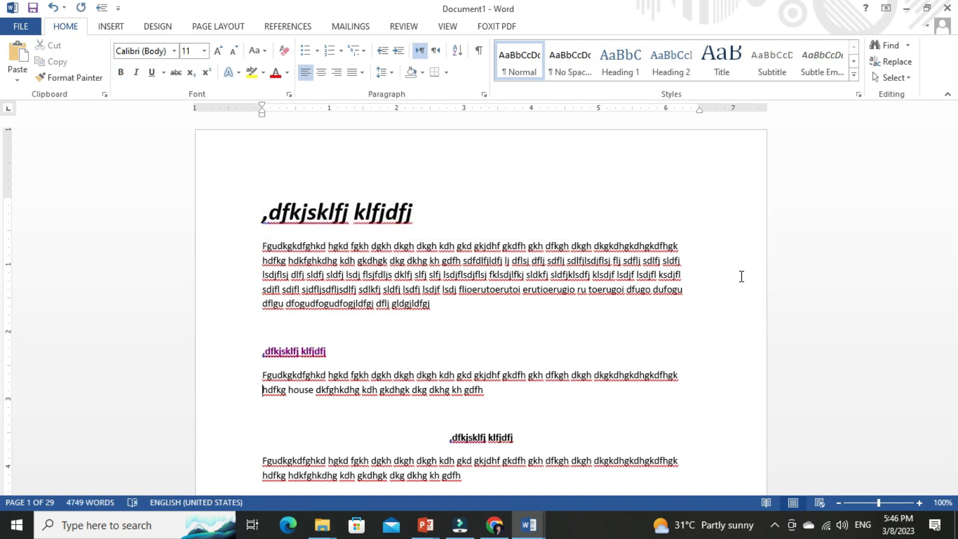
{"action": "key", "text": "shift+End"}
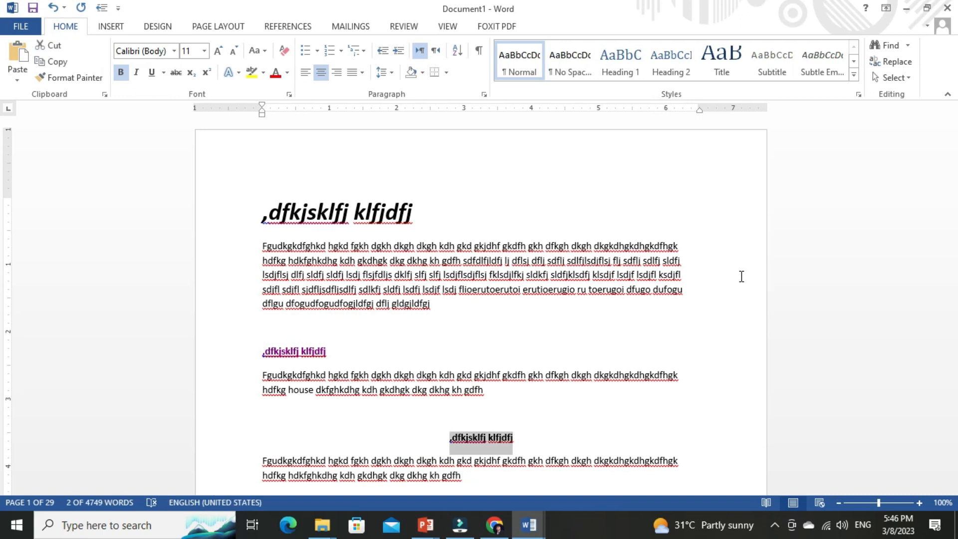
{"action": "key", "text": "ctrl+l"}
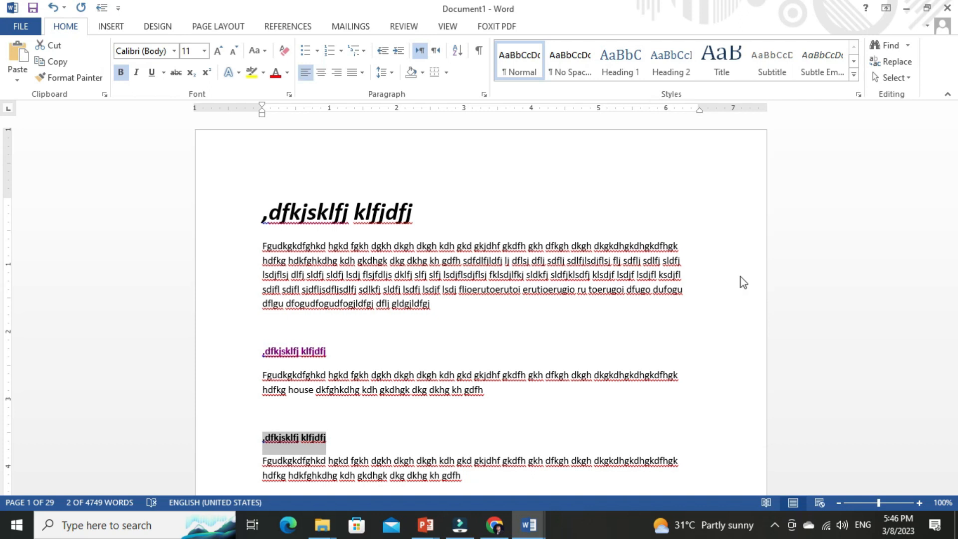
- Check slide 4's shortcut list in PowerPoint, indent Document1's large title line by two levels in Word, and undo both indents
{"action": "key", "text": "alt+Tab"}
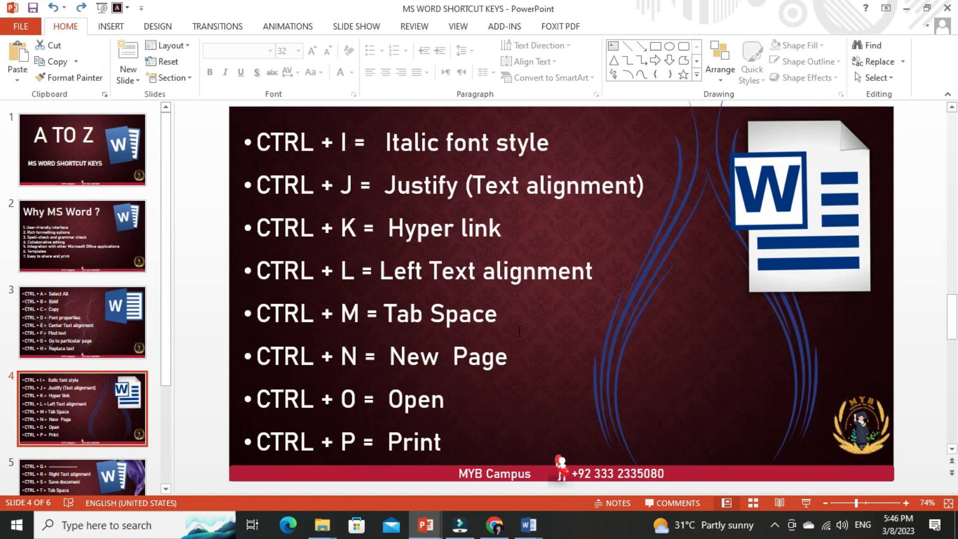
{"action": "key", "text": "alt+Tab"}
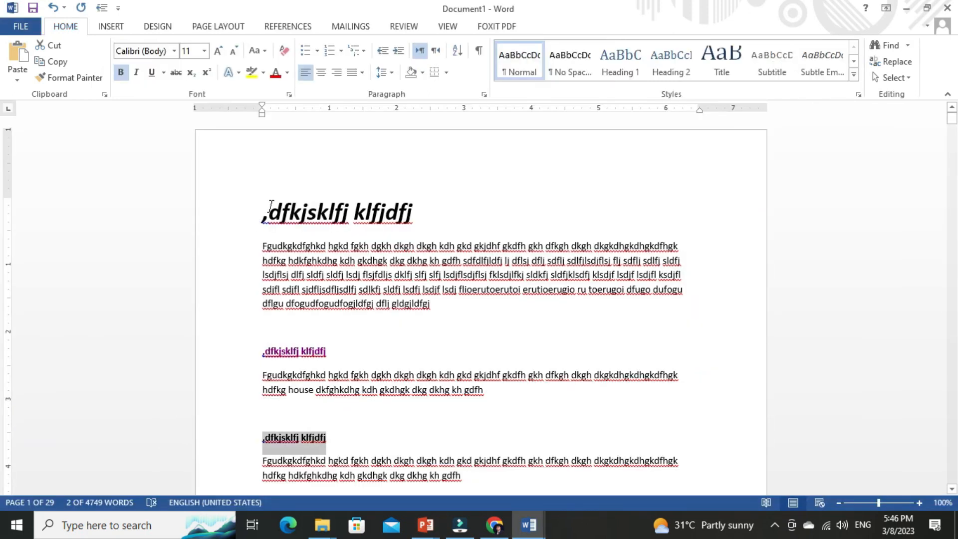
{"action": "left_click", "coordinate": [261, 211]}
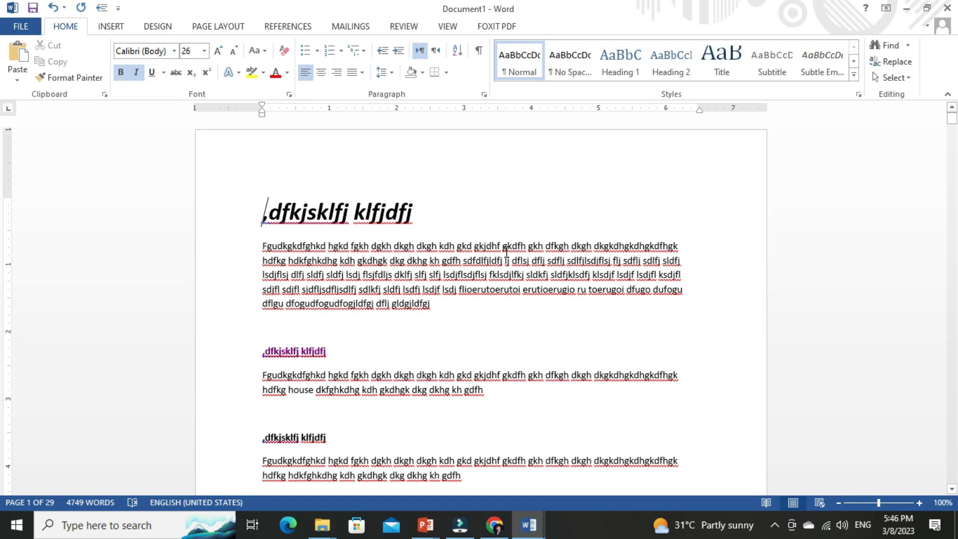
{"action": "key", "text": "Tab"}
{"action": "key", "text": "Tab"}
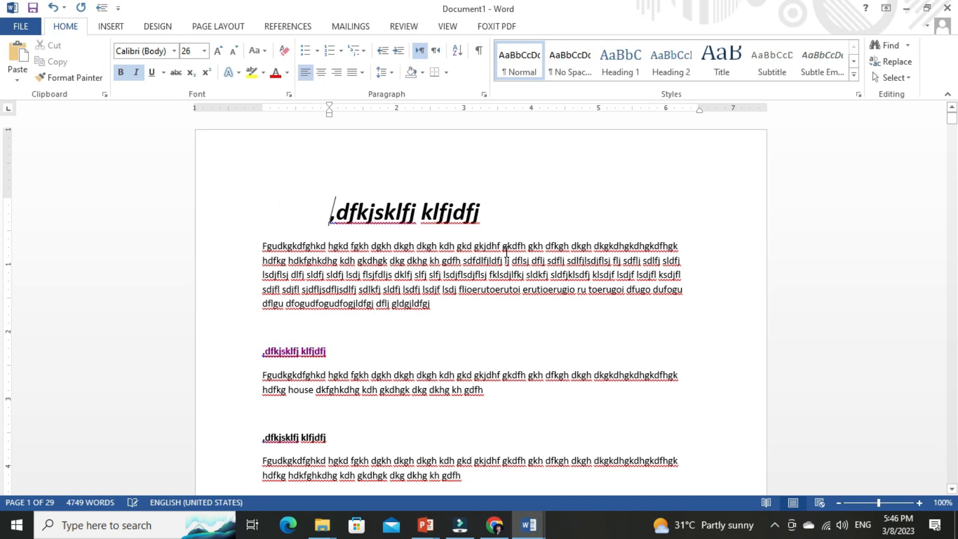
{"action": "key", "text": "Tab"}
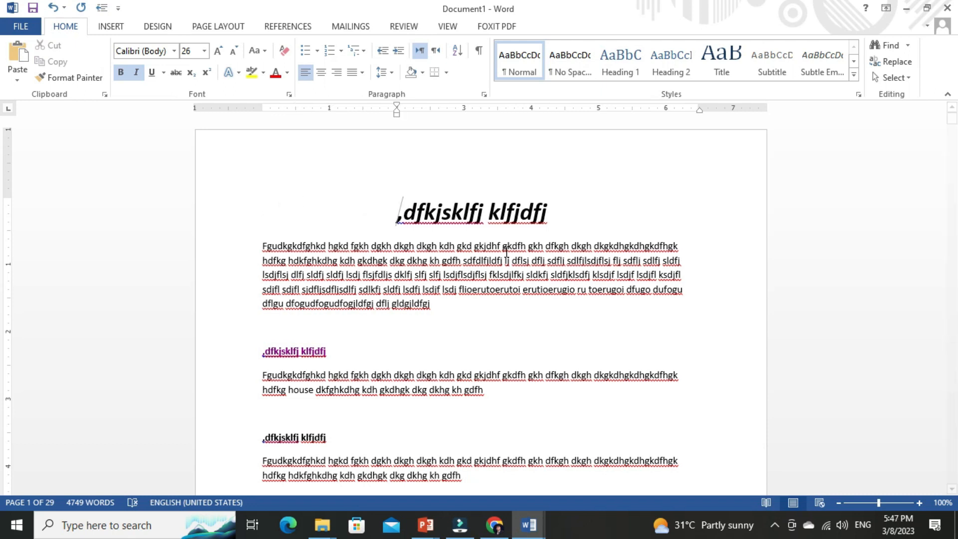
{"action": "key", "text": "ctrl+z"}
{"action": "key", "text": "ctrl+z"}
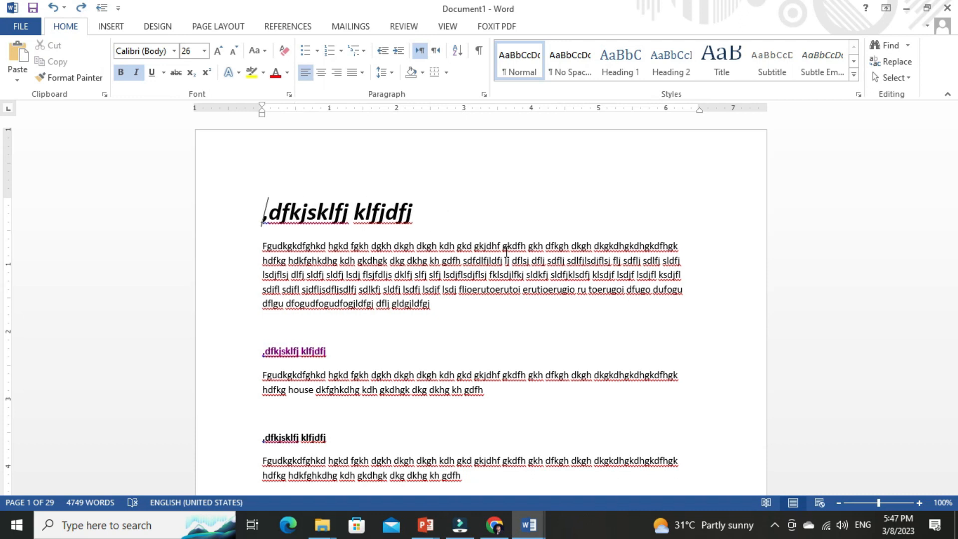
- Check slide 4 in PowerPoint, create a new blank document in Word, and compare it with Document1, ending in Document1
{"action": "key", "text": "alt+Tab"}
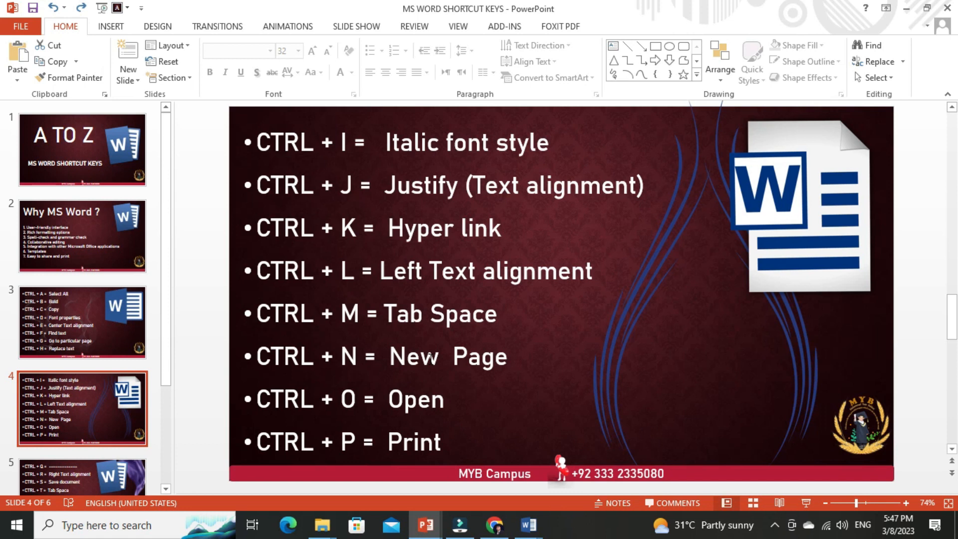
{"action": "key", "text": "alt+Tab"}
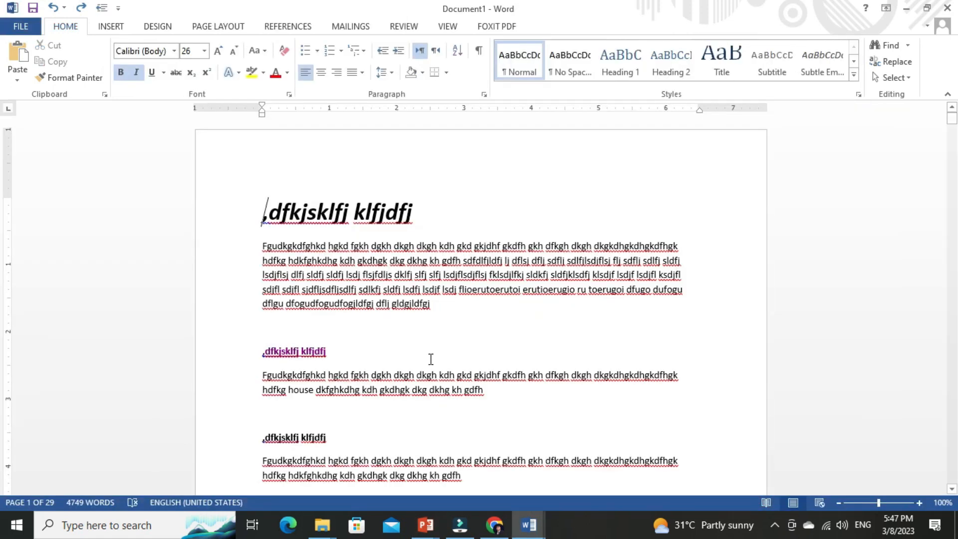
{"action": "key", "text": "ctrl+n"}
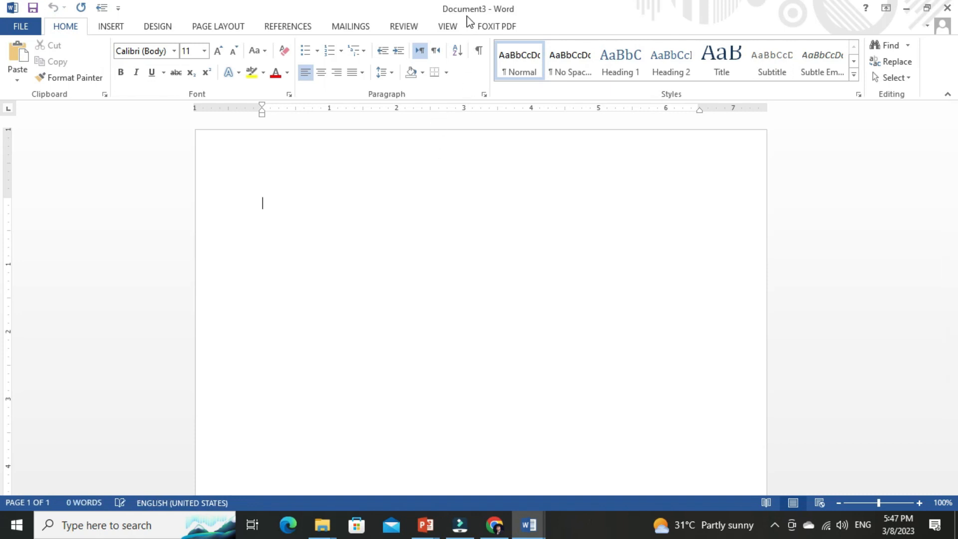
{"action": "key", "text": "alt+Tab"}
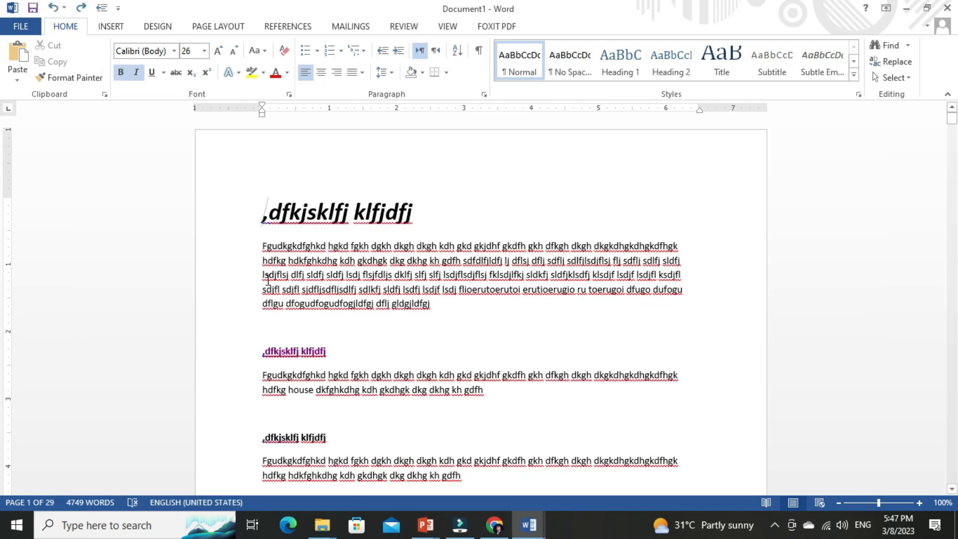
{"action": "key", "text": "alt+Tab"}
{"action": "left_click", "coordinate": [314, 218]}
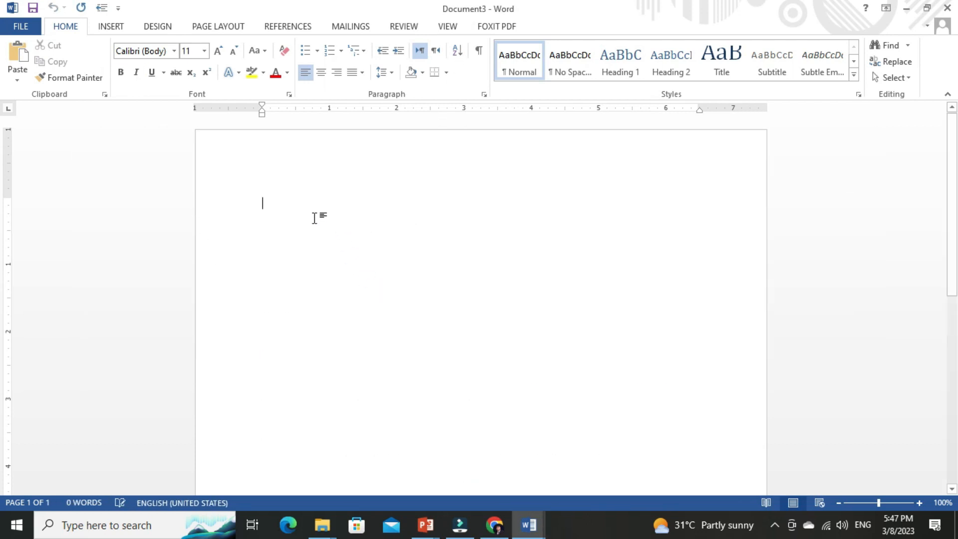
{"action": "key", "text": "alt+Tab"}
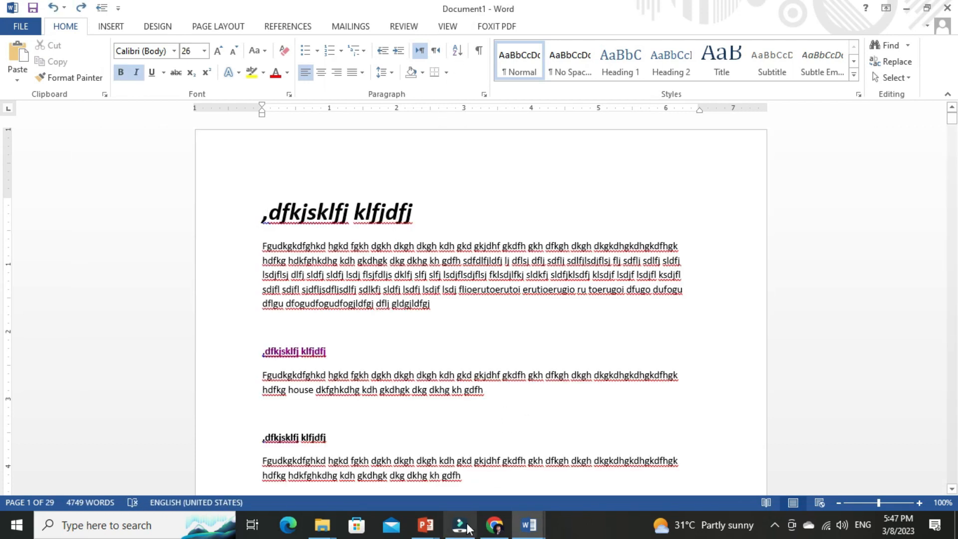
- Check slide 4 in PowerPoint, review the recent documents available to open from Document1 in Word, and return to the document without opening any
{"action": "mouse_move", "coordinate": [432, 532]}
{"action": "left_click", "coordinate": [380, 479]}
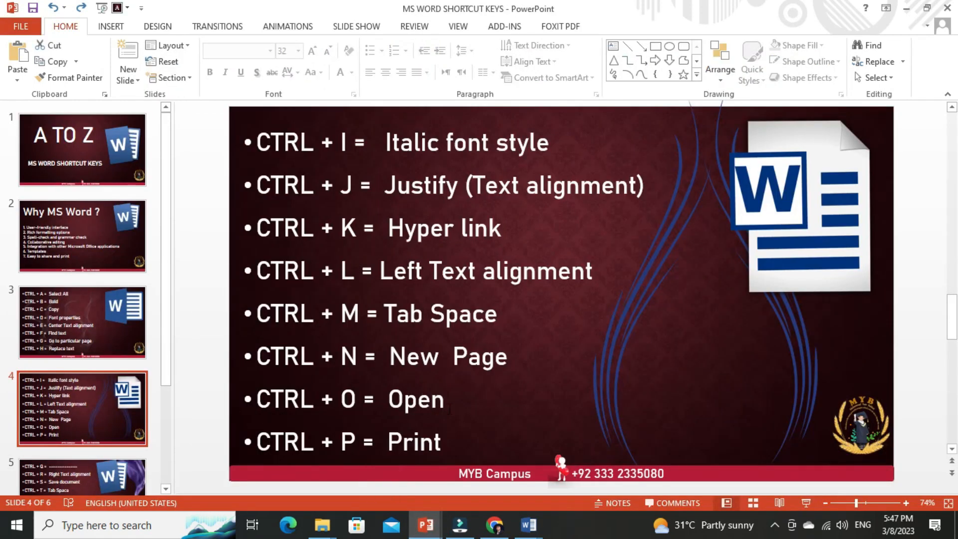
{"action": "key", "text": "alt+Tab"}
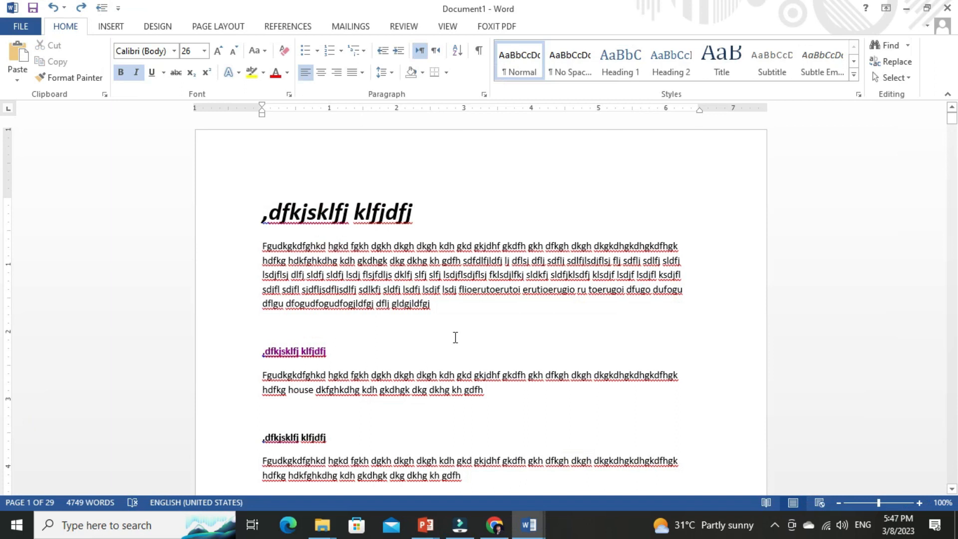
{"action": "key", "text": "ctrl+o"}
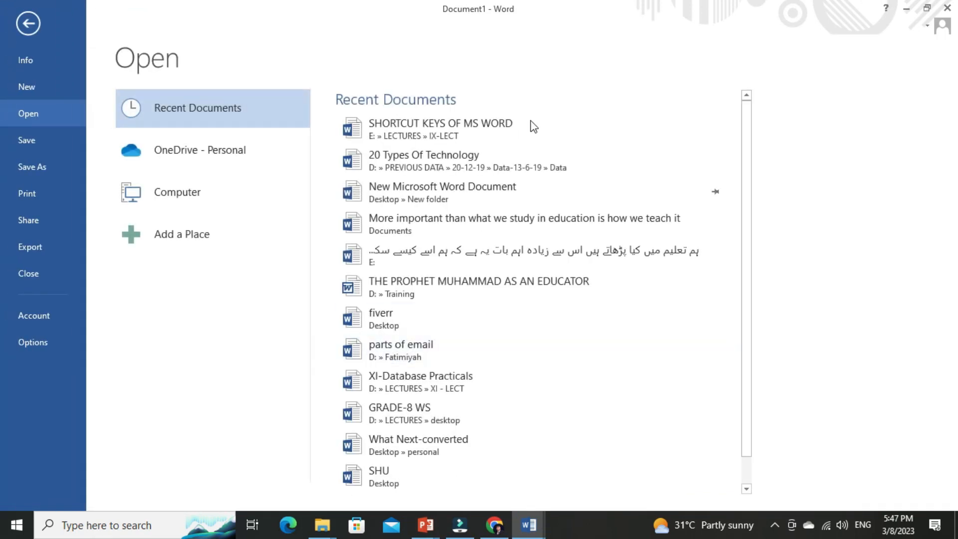
{"action": "scroll", "coordinate": [672, 306], "scroll_direction": "up", "scroll_amount": 1}
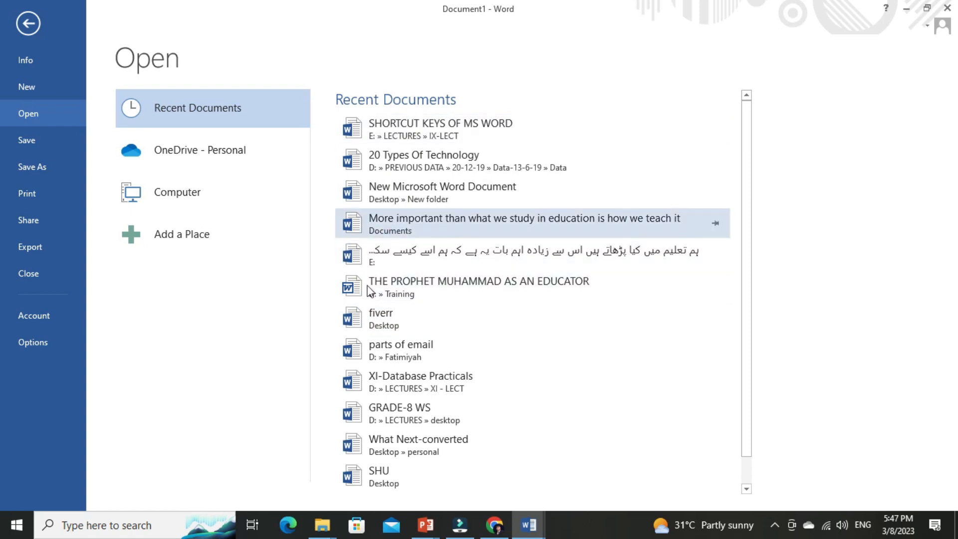
{"action": "key", "text": "alt+Tab"}
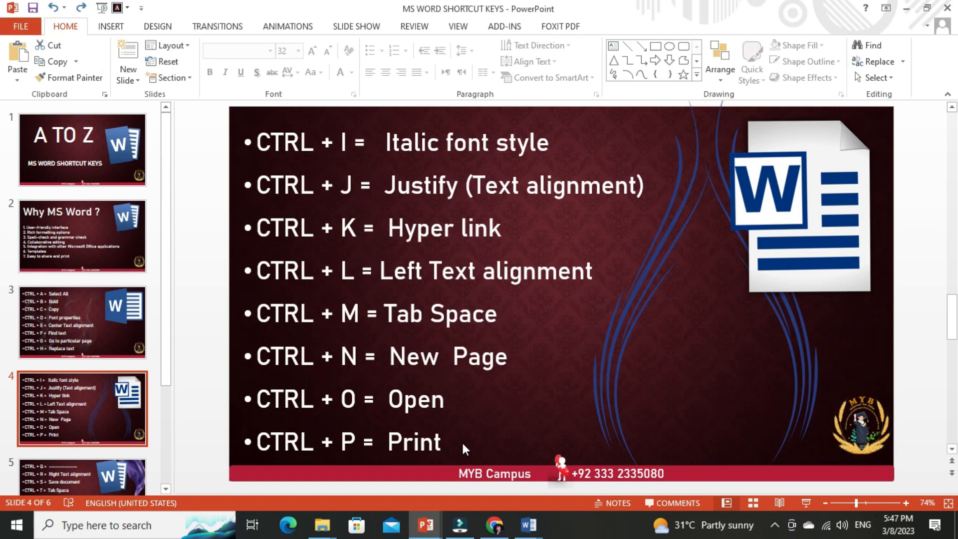
{"action": "key", "text": "alt+Tab"}
{"action": "key", "text": "Escape"}
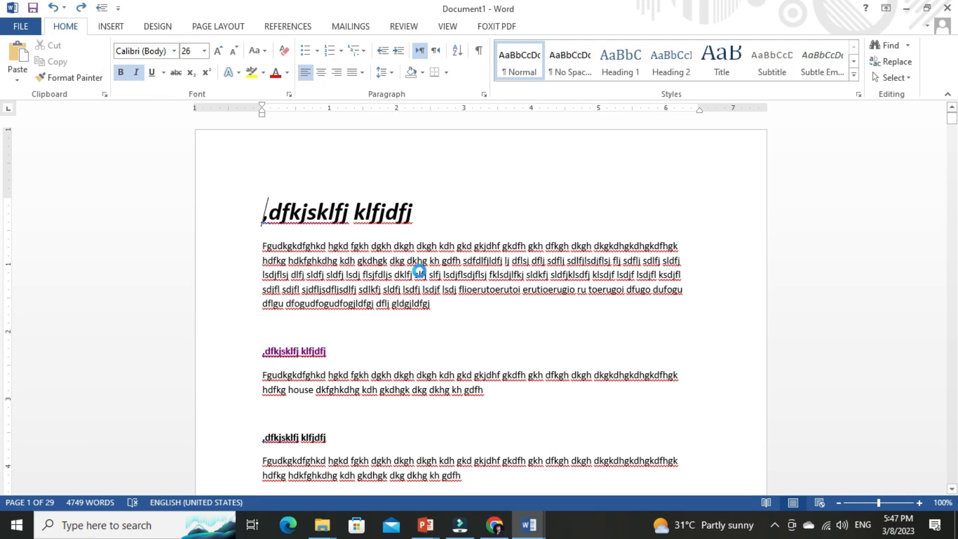
- Review the print settings and available printers for Document1, and leave without printing
{"action": "key", "text": "ctrl+p"}
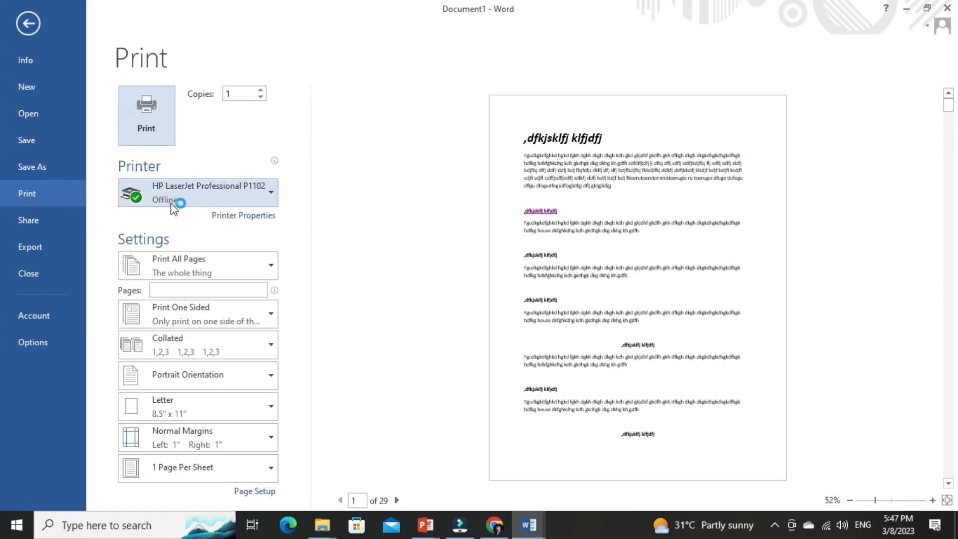
{"action": "left_click", "coordinate": [274, 198]}
{"action": "left_click", "coordinate": [273, 199]}
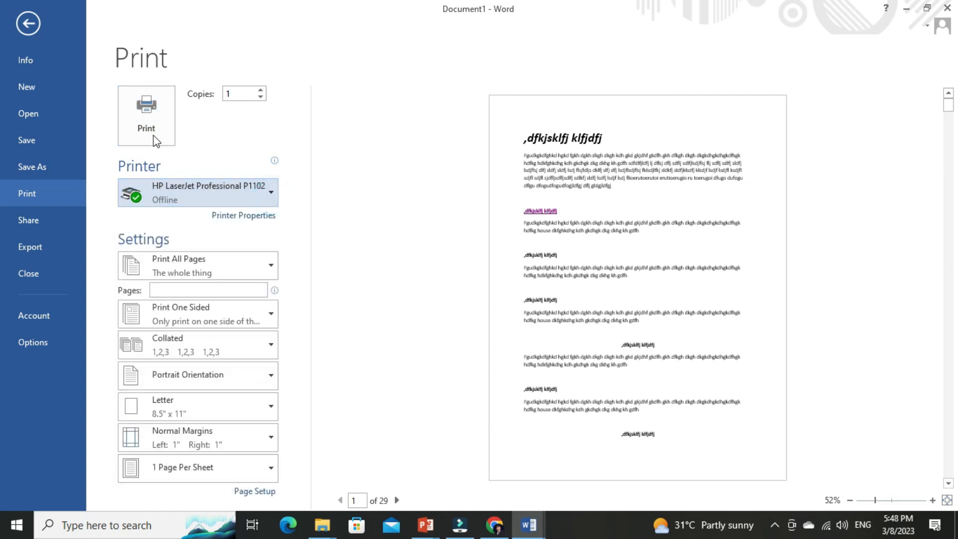
{"action": "key", "text": "Escape"}
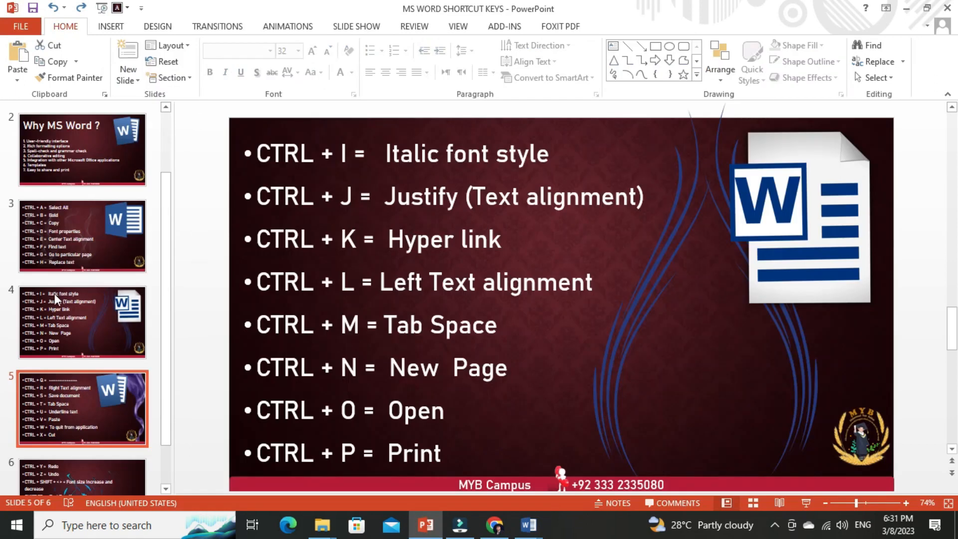
- Look at the shortcut list on slide 5 in PowerPoint, and return to Document1 in Word
{"action": "left_click", "coordinate": [43, 395]}
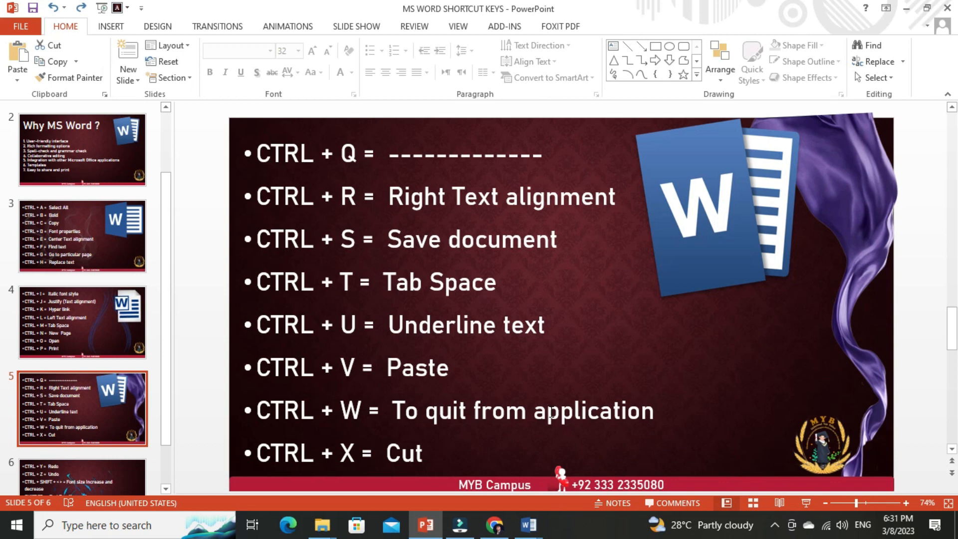
{"action": "left_click", "coordinate": [529, 524]}
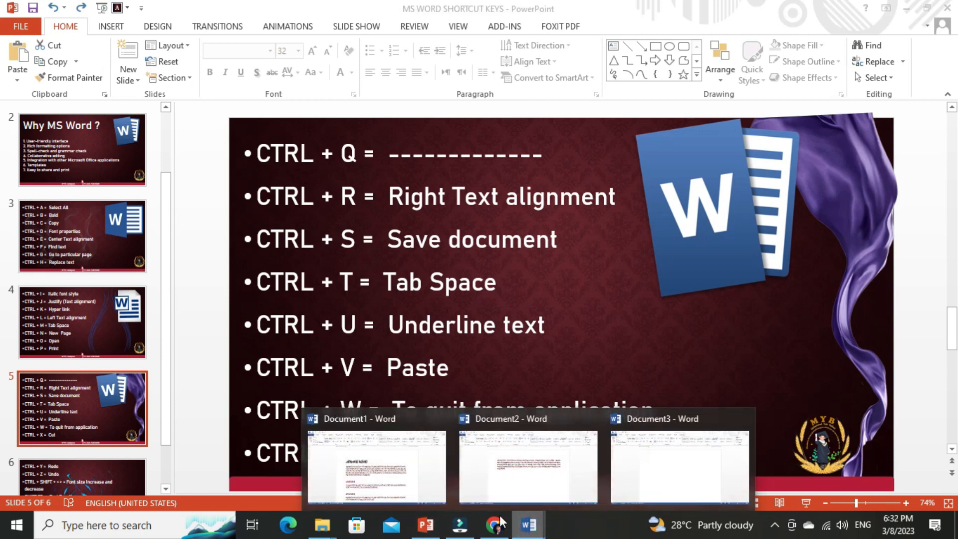
{"action": "left_click", "coordinate": [405, 486]}
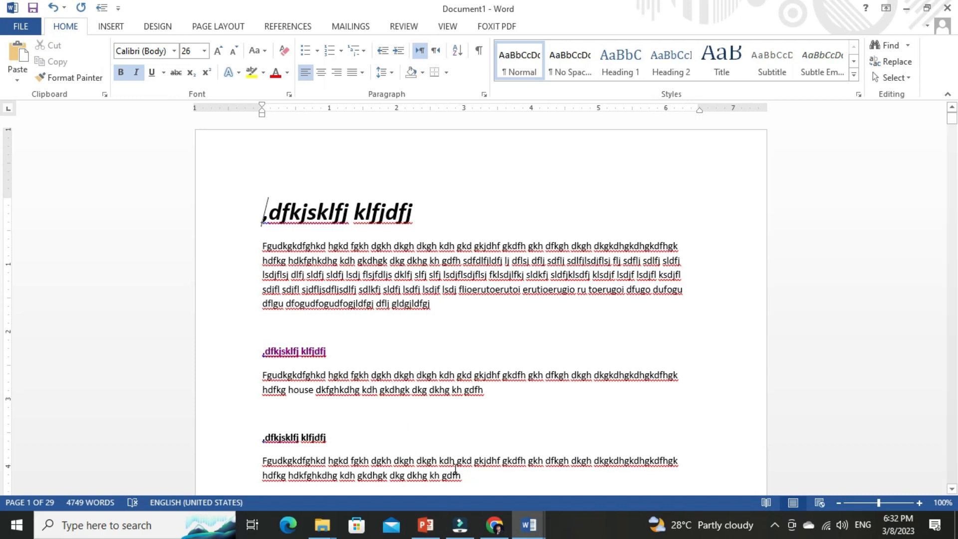
{"action": "key", "text": "alt+Tab"}
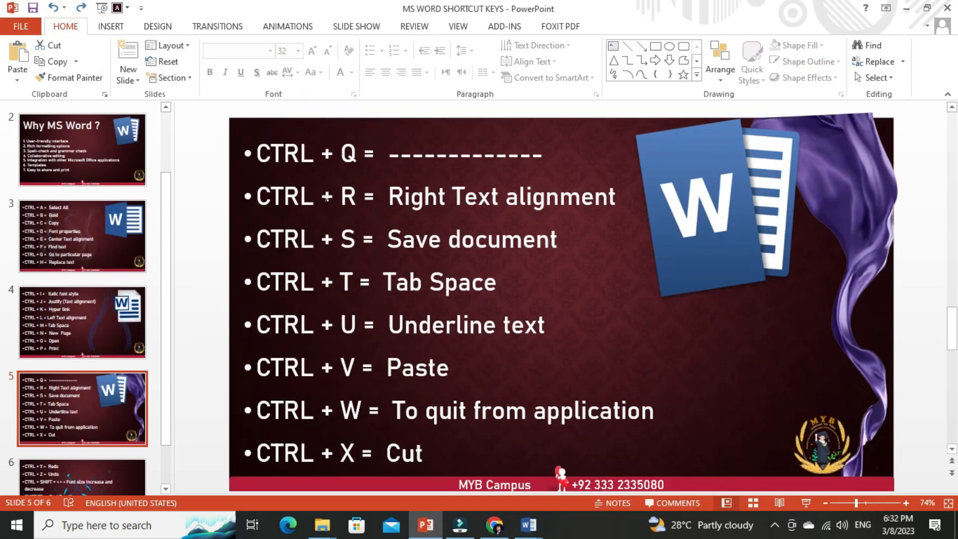
{"action": "key", "text": "alt+Tab"}
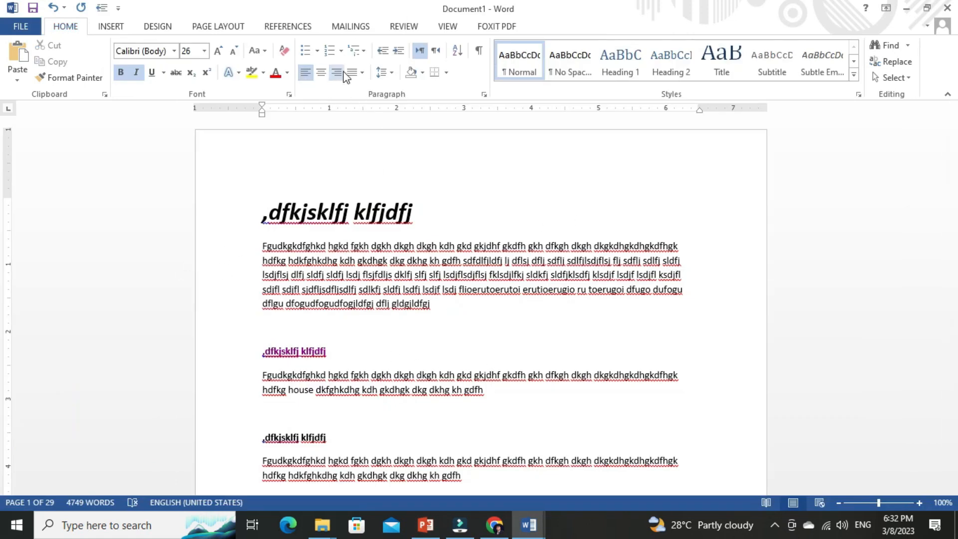
- Right-align the large bold italic heading at the start of Document1
{"action": "left_click_drag", "start_coordinate": [442, 311], "coordinate": [244, 248]}
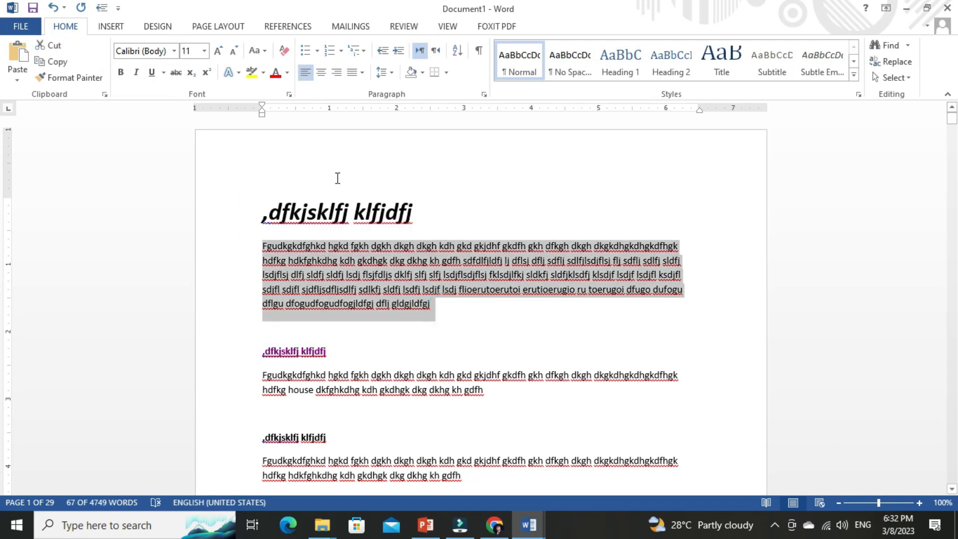
{"action": "left_click_drag", "start_coordinate": [437, 212], "coordinate": [229, 203]}
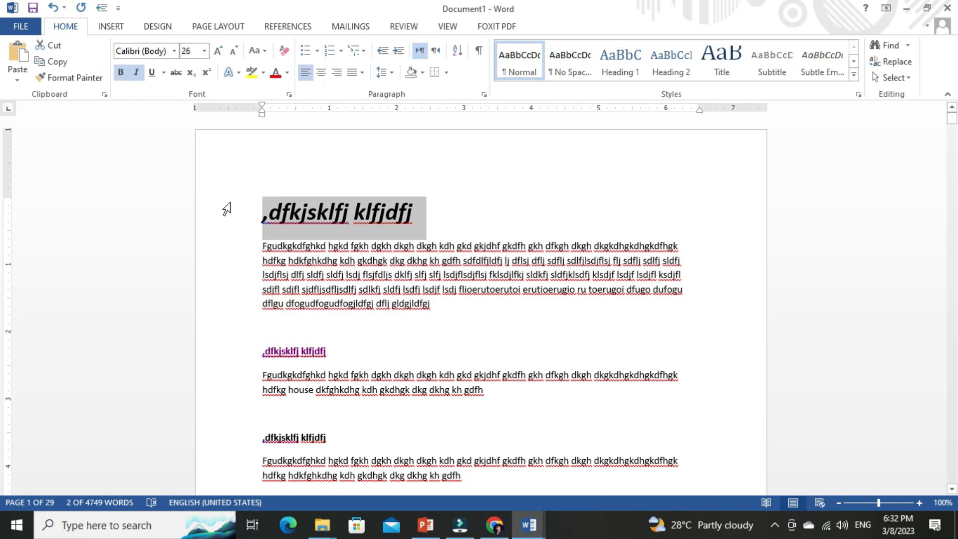
{"action": "key", "text": "ctrl+r"}
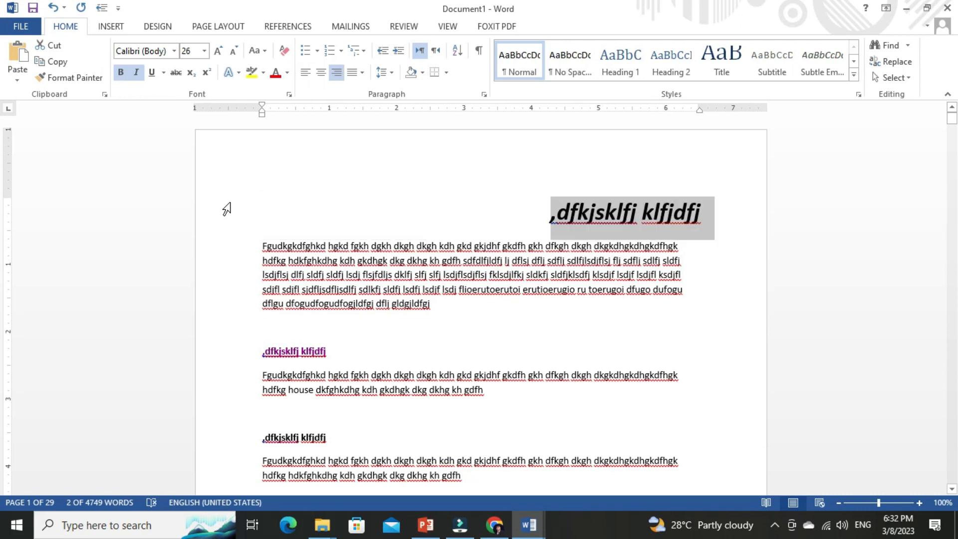
- Check slide 5 in PowerPoint, review the Computer save locations for Document1 in Word, and return to the document without saving
{"action": "key", "text": "alt+Tab"}
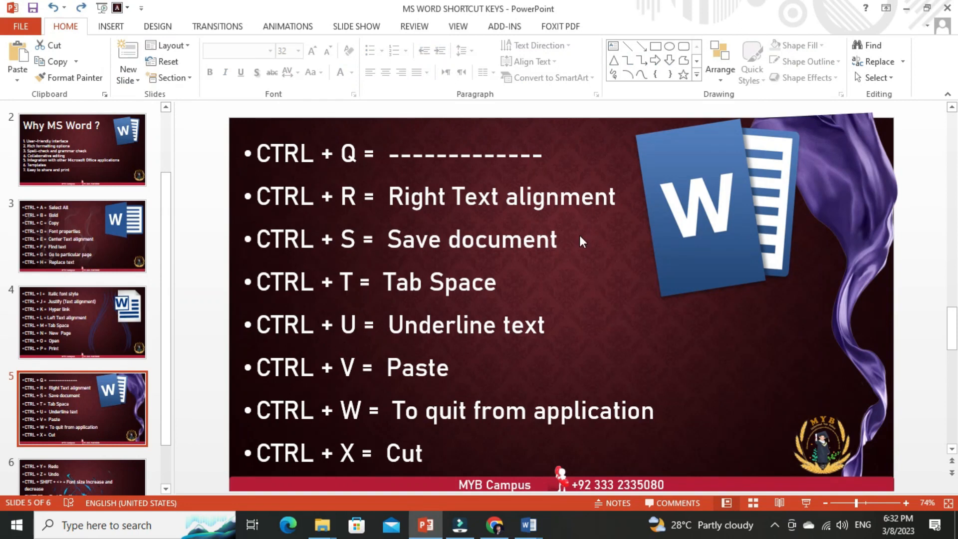
{"action": "key", "text": "alt+Tab"}
{"action": "left_click", "coordinate": [420, 309]}
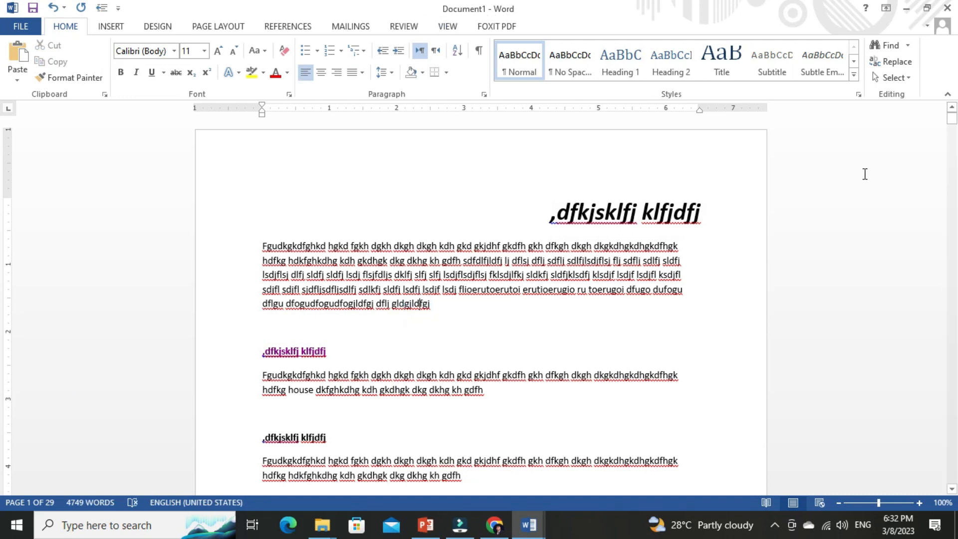
{"action": "key", "text": "ctrl+s"}
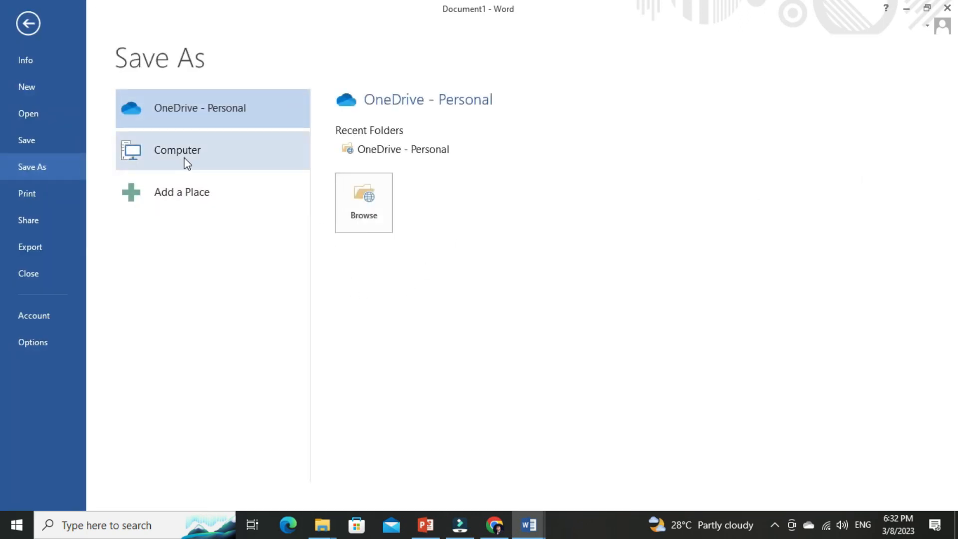
{"action": "left_click", "coordinate": [194, 163]}
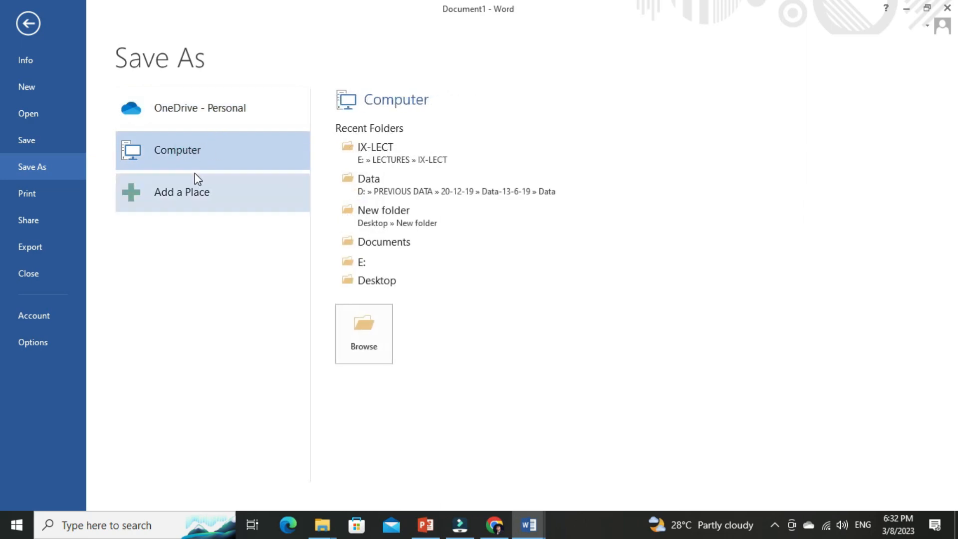
{"action": "key", "text": "Escape"}
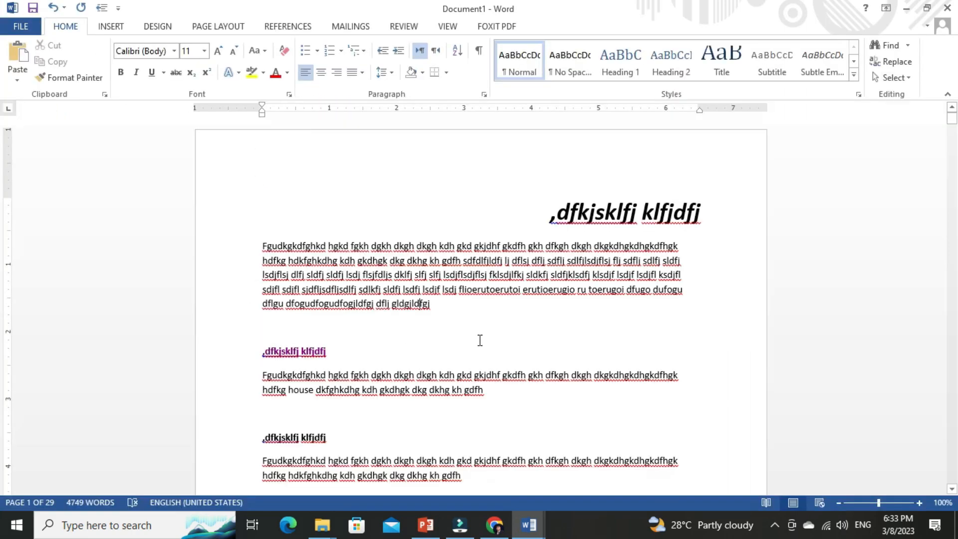
- Check slide 5 in PowerPoint, try a two-level hanging indent on Document1's first body paragraph in Word, and undo it
{"action": "key", "text": "alt+Tab"}
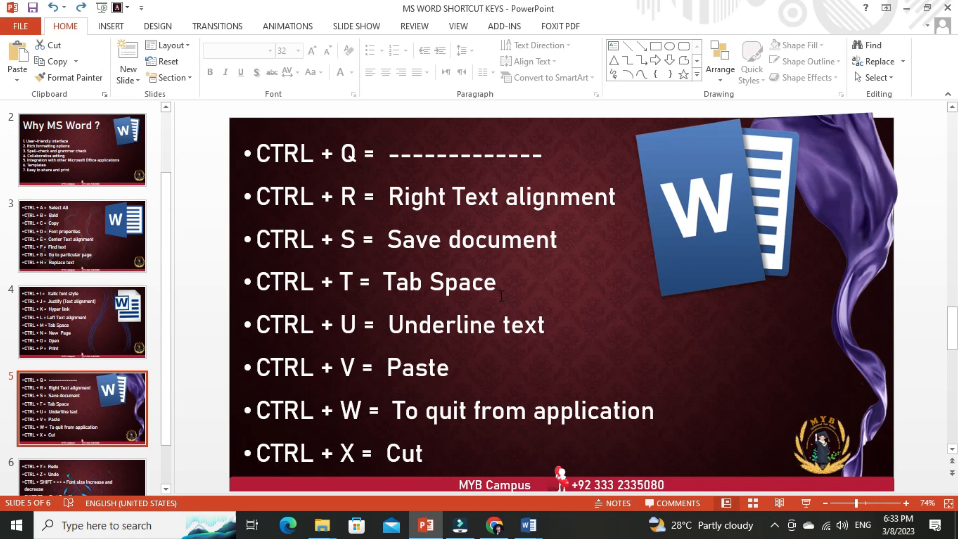
{"action": "key", "text": "alt+Tab"}
{"action": "left_click", "coordinate": [261, 243]}
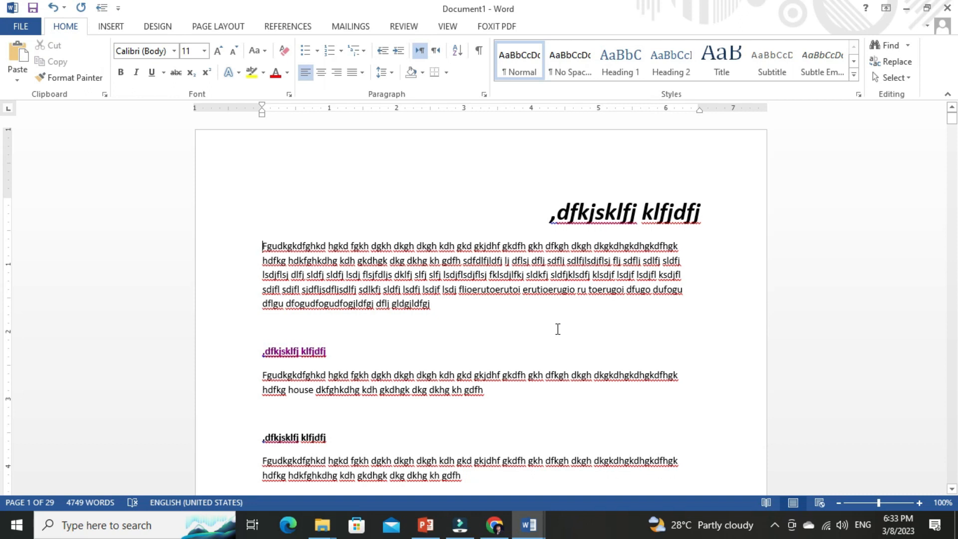
{"action": "key", "text": "ctrl+t"}
{"action": "key", "text": "ctrl+t"}
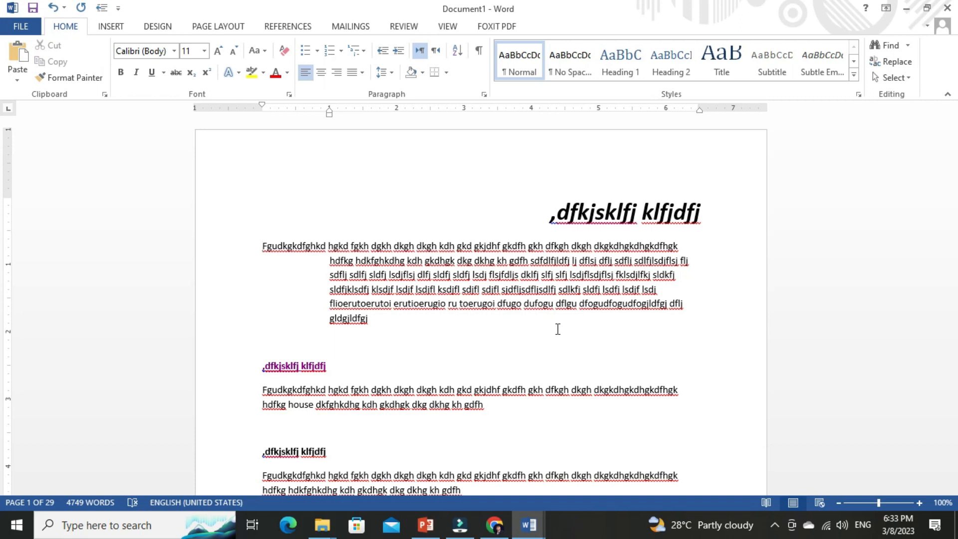
{"action": "key", "text": "ctrl+z"}
{"action": "key", "text": "ctrl+z"}
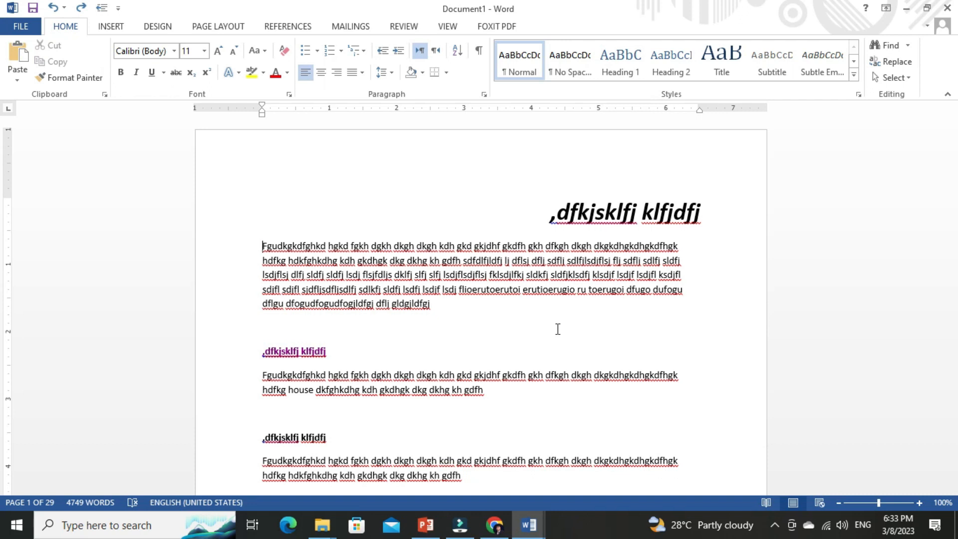
- Check slide 5 in PowerPoint, and underline the large right-aligned heading in Document1 in Word
{"action": "key", "text": "alt+Tab"}
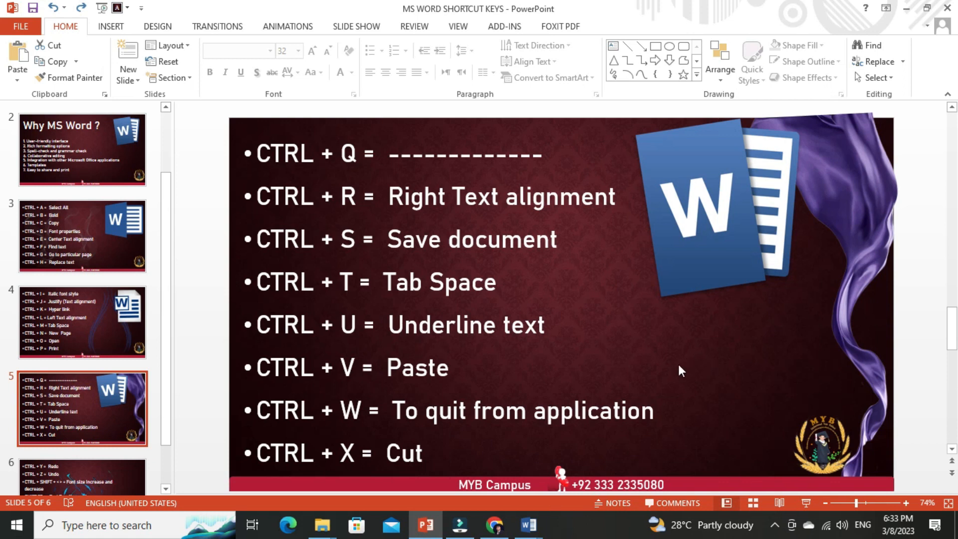
{"action": "key", "text": "alt+Tab"}
{"action": "left_click_drag", "start_coordinate": [548, 205], "coordinate": [720, 214]}
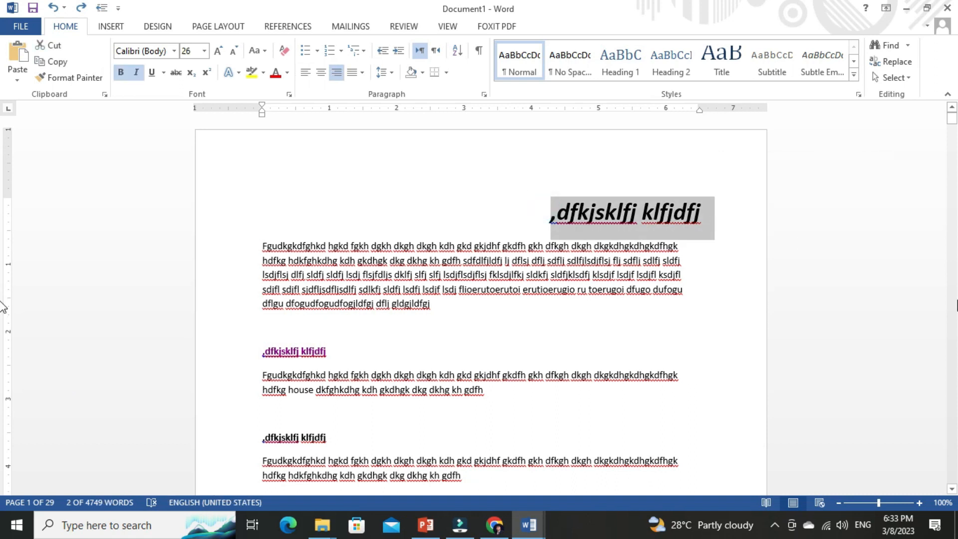
{"action": "key", "text": "ctrl+u"}
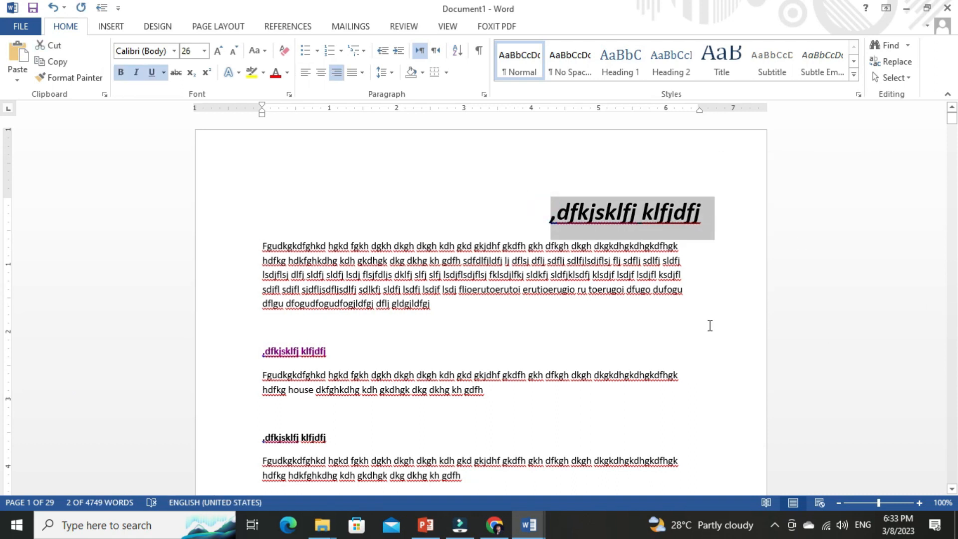
{"action": "left_click", "coordinate": [653, 305]}
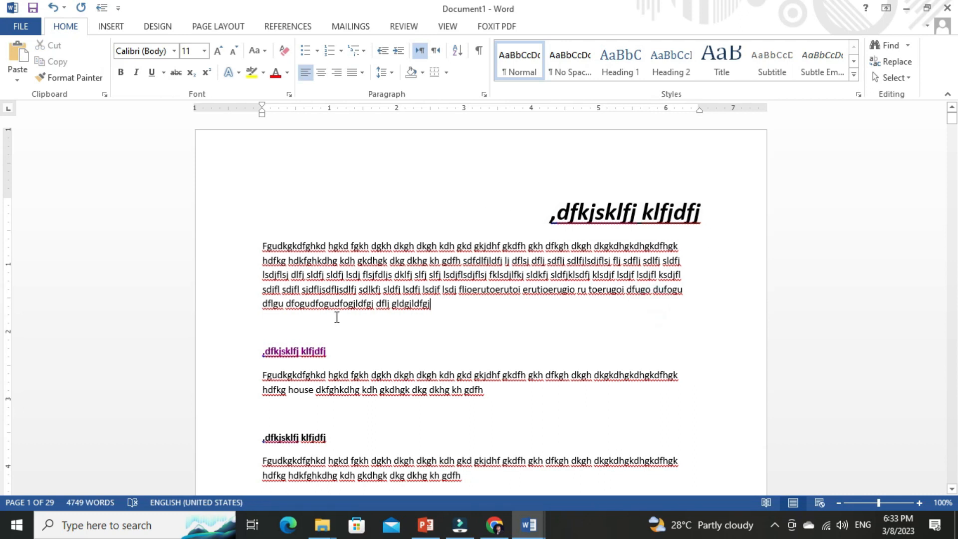
{"action": "right_click", "coordinate": [637, 223]}
{"action": "key", "text": "Escape"}
{"action": "left_click_drag", "start_coordinate": [712, 228], "coordinate": [547, 223]}
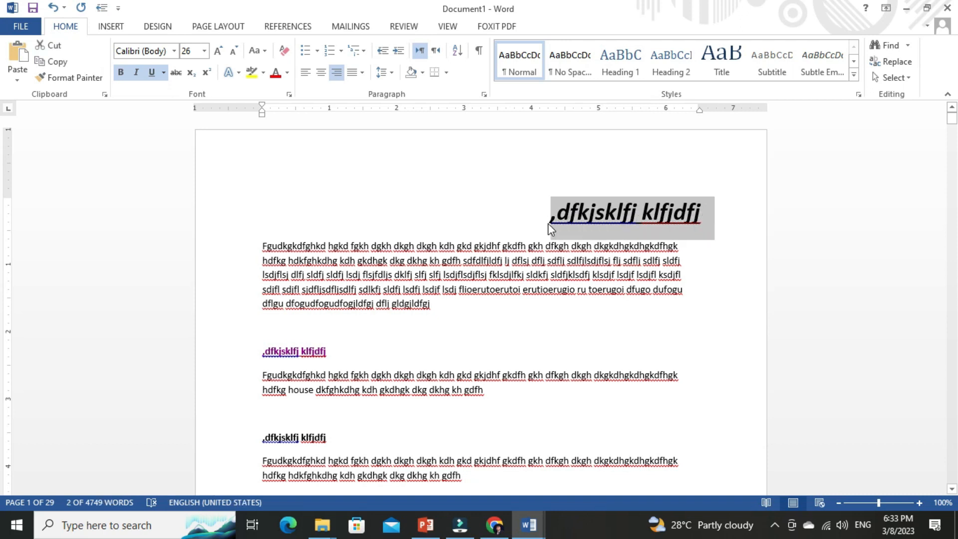
- Check slide 5 in PowerPoint, and paste a copy of the purple heading beside the original in Document1 in Word
{"action": "key", "text": "alt+Tab"}
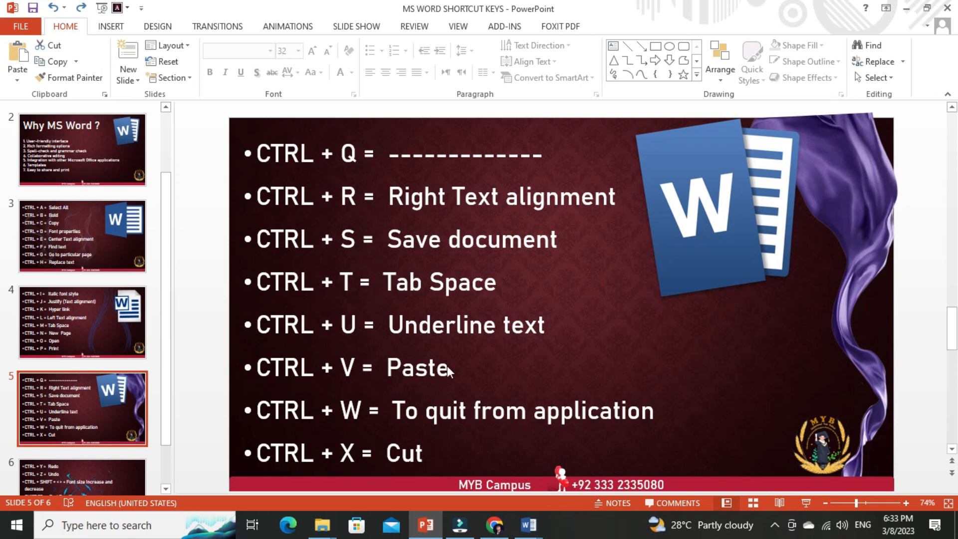
{"action": "key", "text": "alt+Tab"}
{"action": "left_click", "coordinate": [347, 347]}
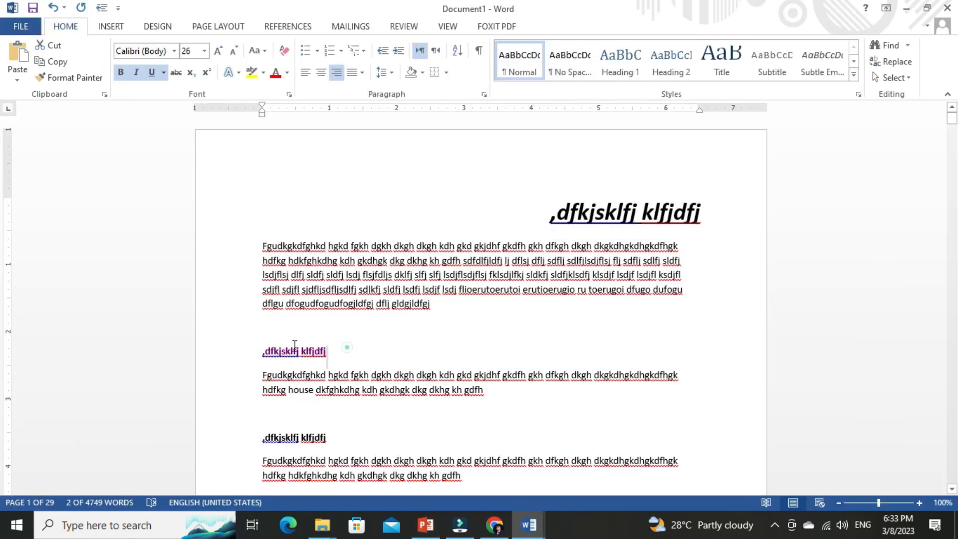
{"action": "triple_click", "coordinate": [295, 345]}
{"action": "key", "text": "ctrl+c"}
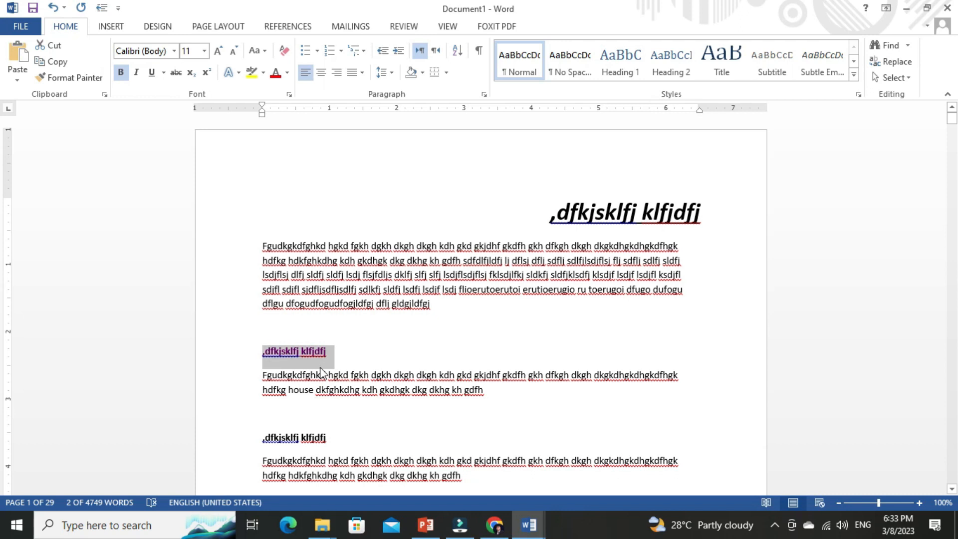
{"action": "left_click", "coordinate": [370, 355]}
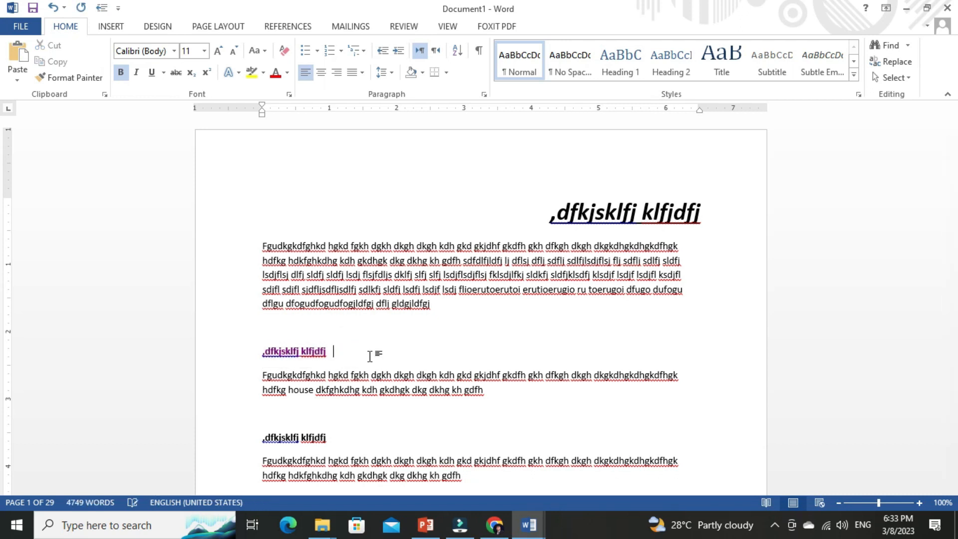
{"action": "key", "text": "ctrl+v"}
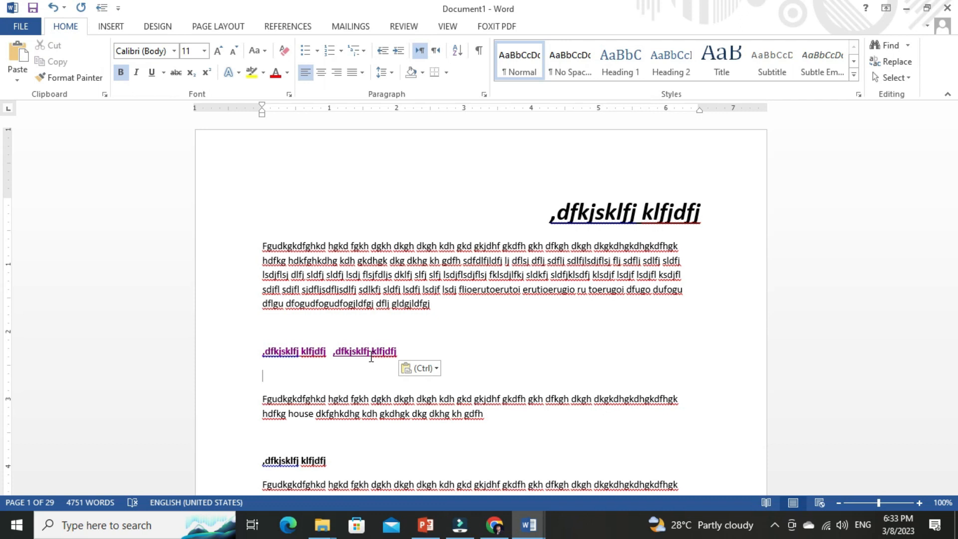
- Check slide 5 in PowerPoint, start closing Document1 in Word, and cancel to keep the document open
{"action": "key", "text": "alt+Tab"}
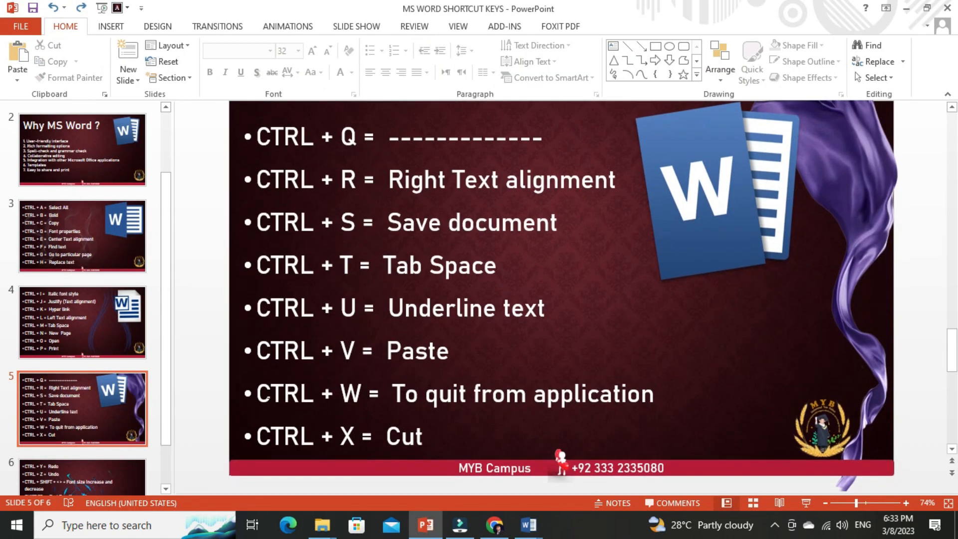
{"action": "key", "text": "alt+Tab"}
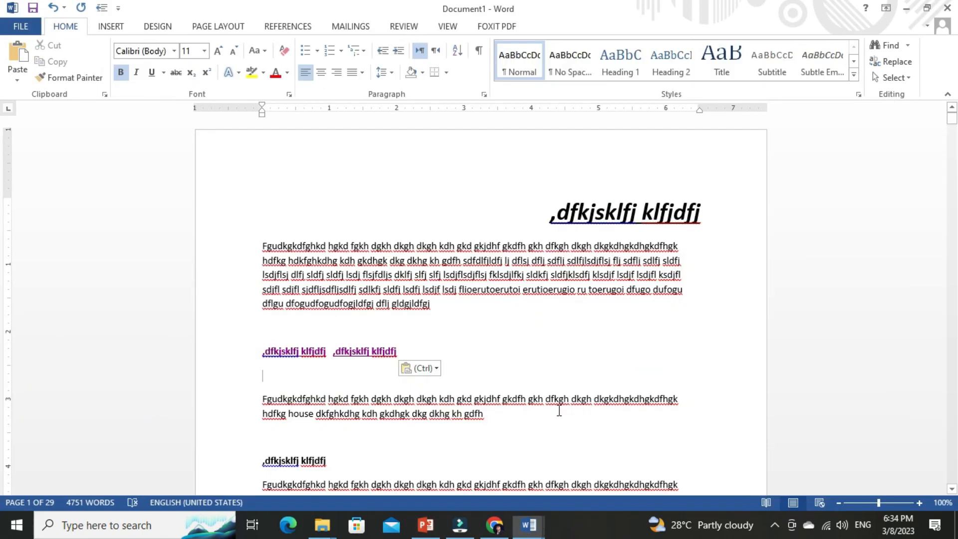
{"action": "key", "text": "alt+F4"}
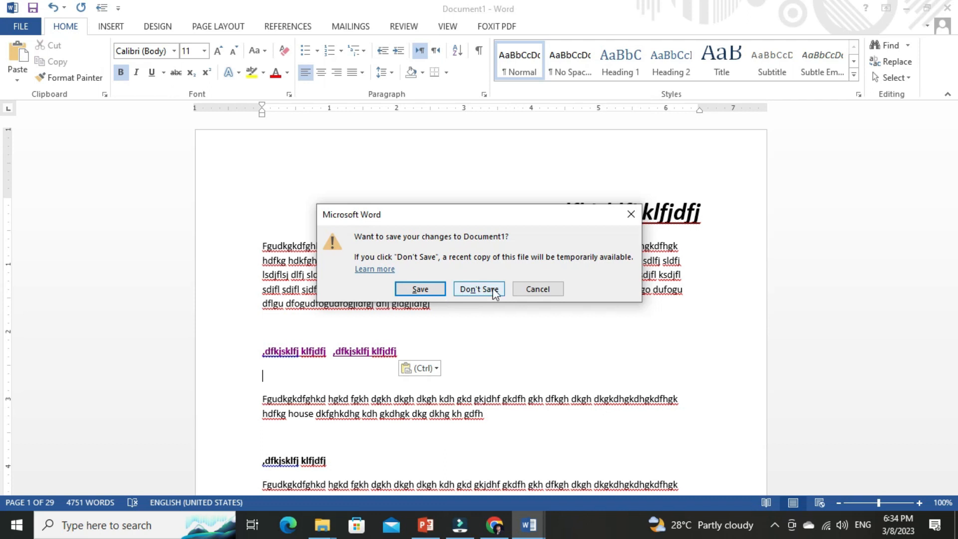
{"action": "left_click", "coordinate": [557, 291]}
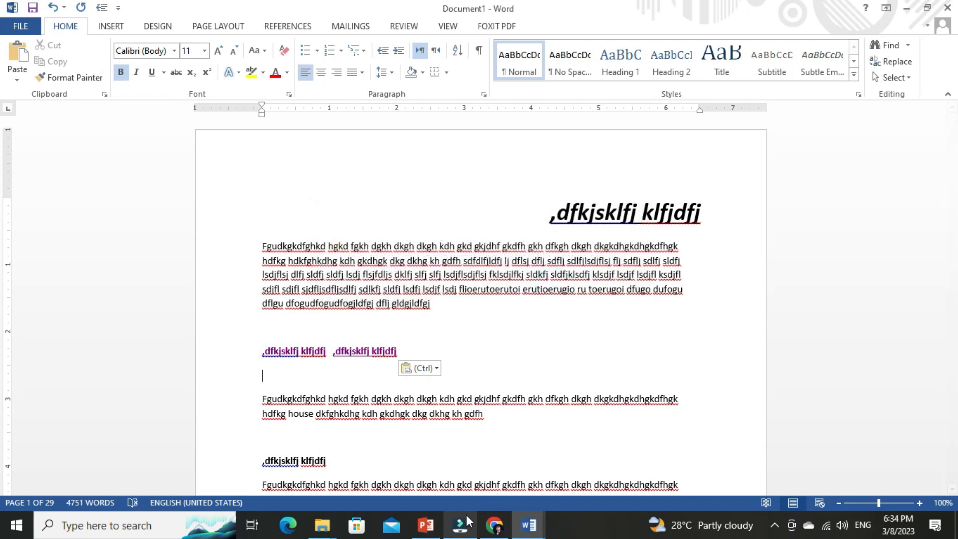
- Check slide 5 in PowerPoint, and cut the body paragraph below the purple headings in Document1 in Word
{"action": "key", "text": "alt+Tab"}
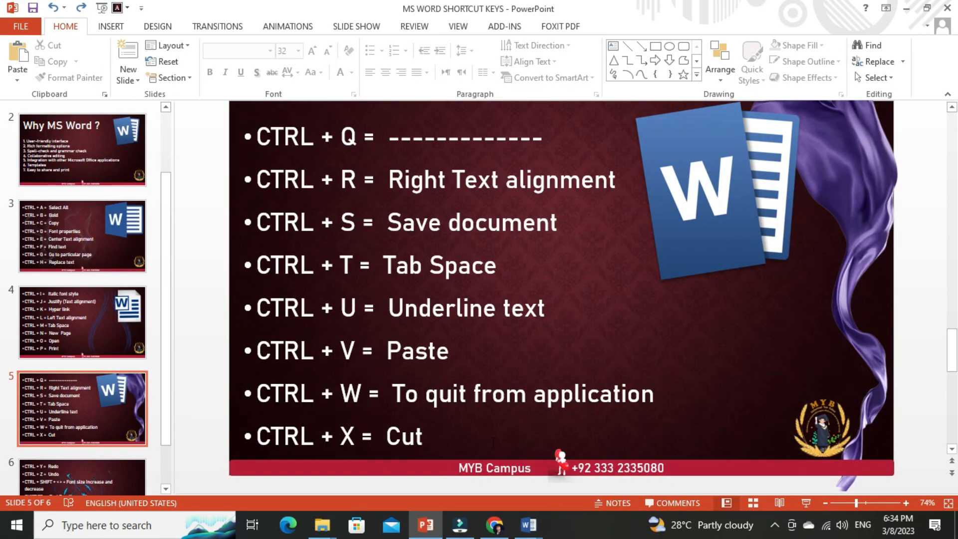
{"action": "key", "text": "alt+Tab"}
{"action": "scroll", "coordinate": [363, 406], "scroll_direction": "down", "scroll_amount": 3}
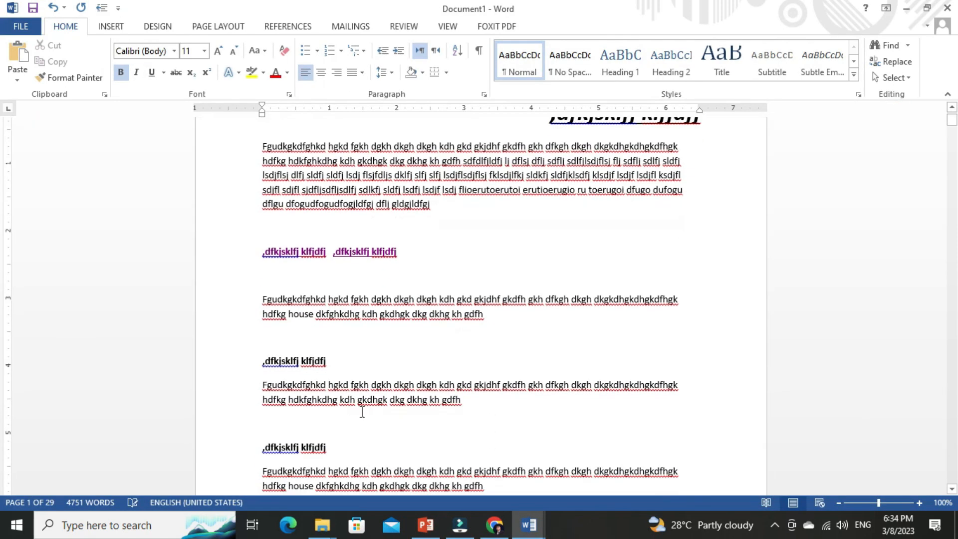
{"action": "left_click_drag", "start_coordinate": [257, 286], "coordinate": [502, 315]}
{"action": "key", "text": "ctrl+c"}
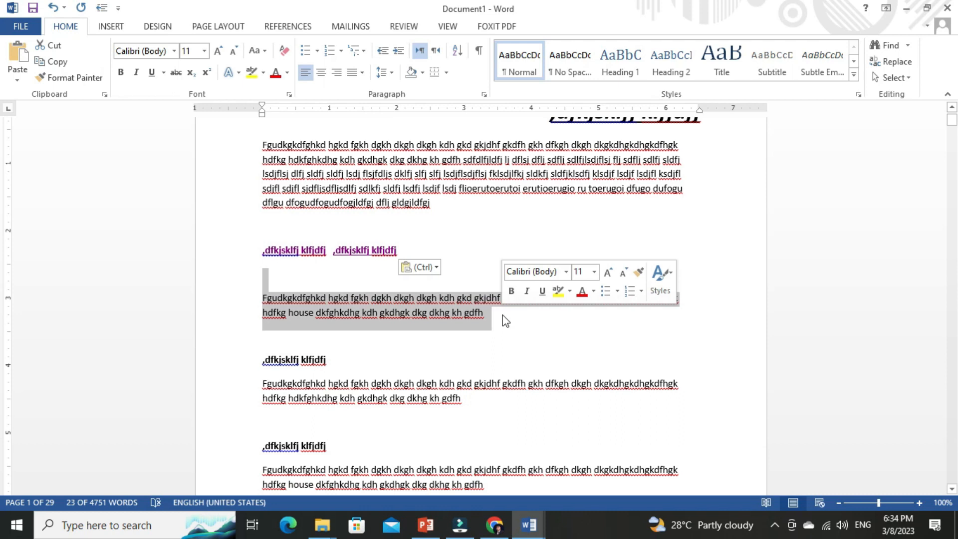
{"action": "key", "text": "Delete"}
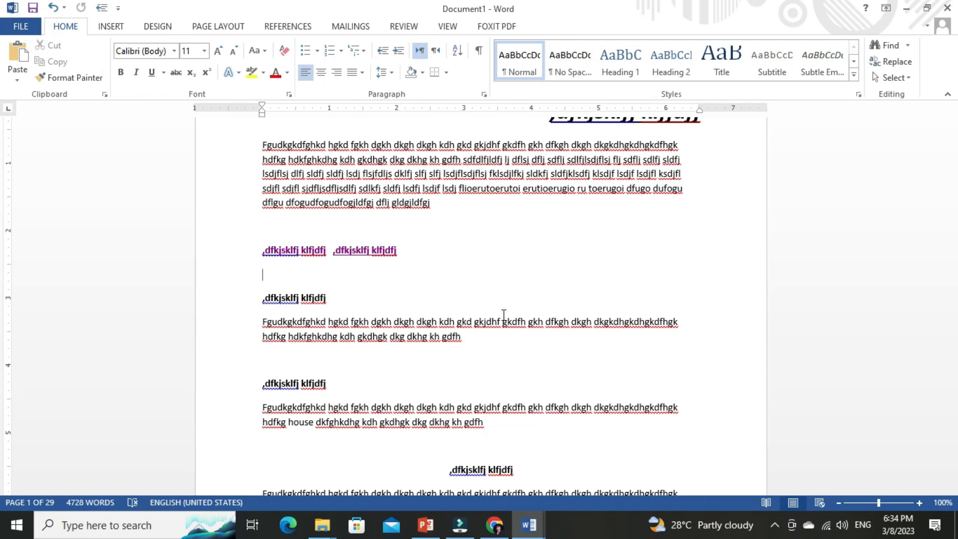
- Add blank lines below the paragraph that follows the first black subheading, and paste the removed paragraph there
{"action": "key", "text": "Down"}
{"action": "key", "text": "Down"}
{"action": "key", "text": "Down"}
{"action": "key", "text": "Return"}
{"action": "key", "text": "Return"}
{"action": "key", "text": "Return"}
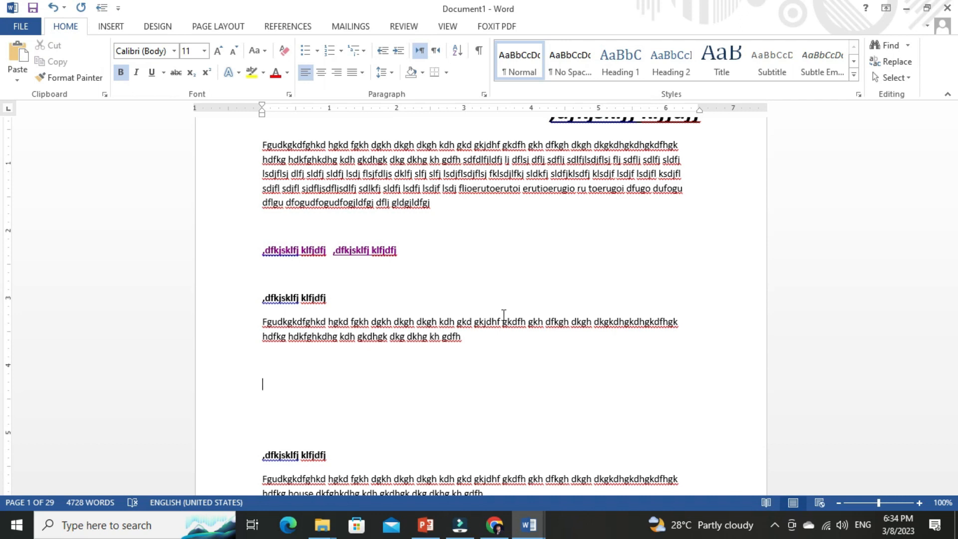
{"action": "key", "text": "ctrl+v"}
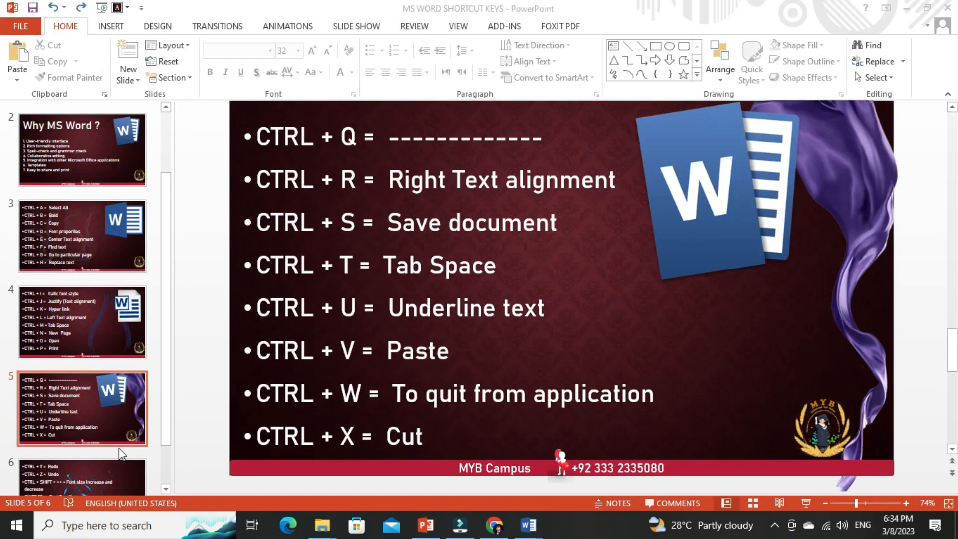
- Look at the shortcut list on slide 6 in PowerPoint, compare it with the first paragraph of Document1 in Word, and return to the slide
{"action": "left_click", "coordinate": [84, 486]}
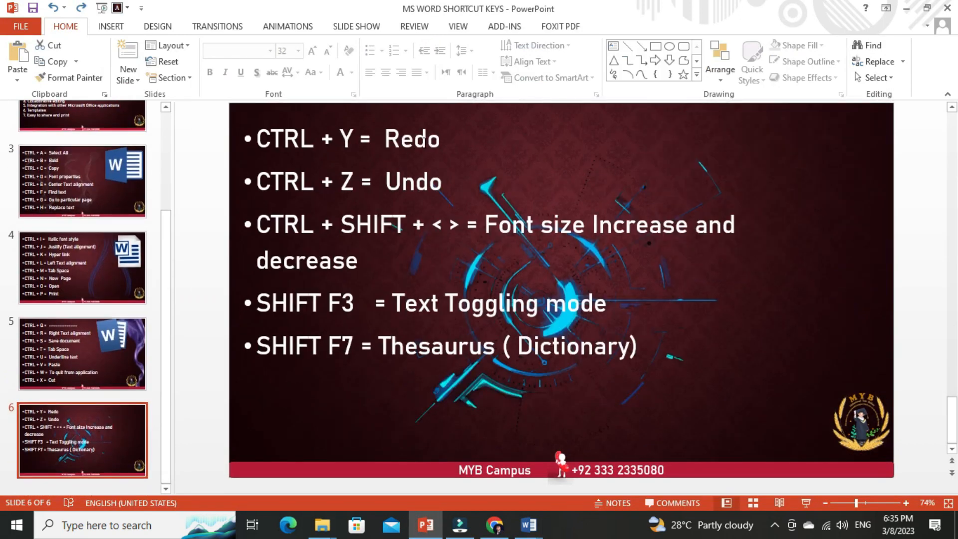
{"action": "key", "text": "alt+Tab"}
{"action": "scroll", "coordinate": [398, 264], "scroll_direction": "up", "scroll_amount": 3}
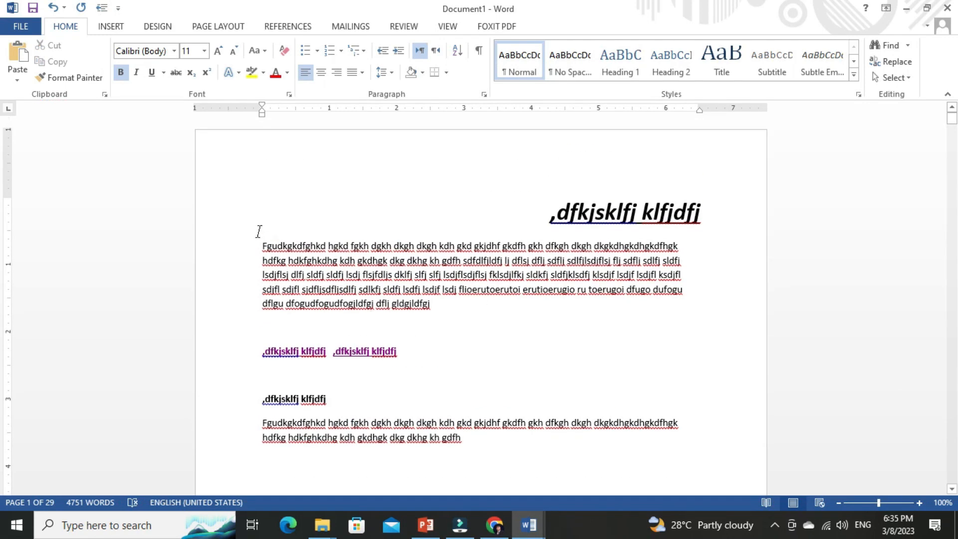
{"action": "left_click_drag", "start_coordinate": [259, 231], "coordinate": [488, 312]}
{"action": "left_click", "coordinate": [496, 335]}
{"action": "key", "text": "alt+Tab"}
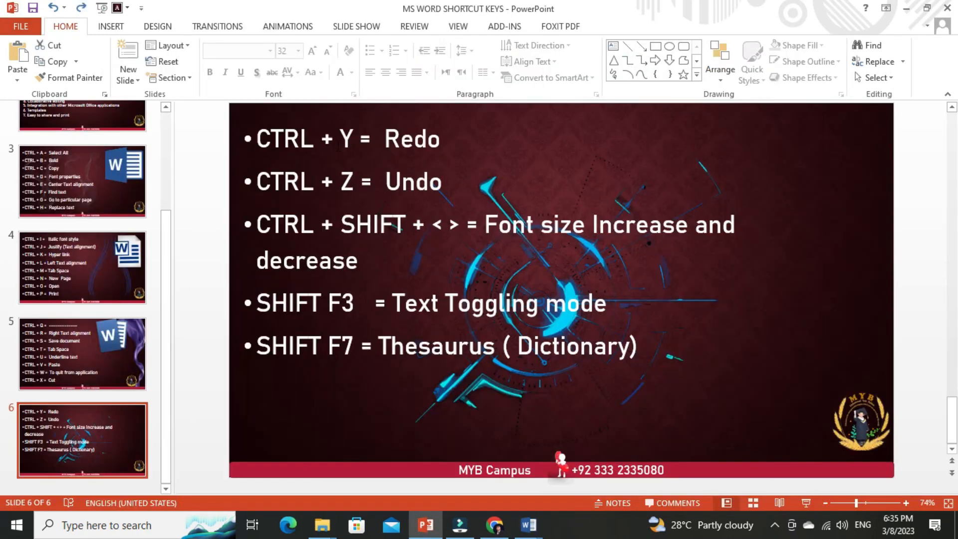
- Switch to Document1 in Word, delete the two purple headings, and enter the text "fhskdfhsfshfkshdfsdfjsfkhskfh" in their place
{"action": "key", "text": "alt+Tab"}
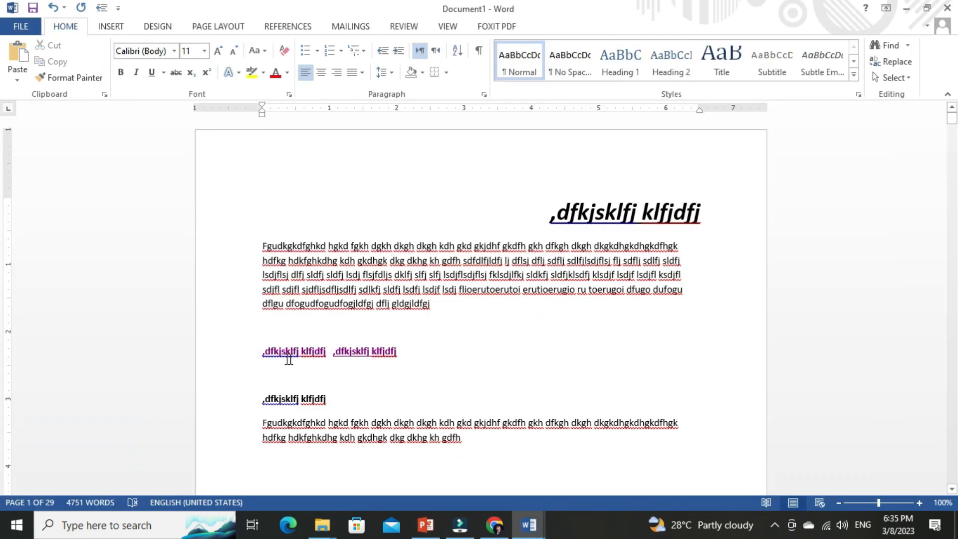
{"action": "left_click_drag", "start_coordinate": [256, 338], "coordinate": [257, 360]}
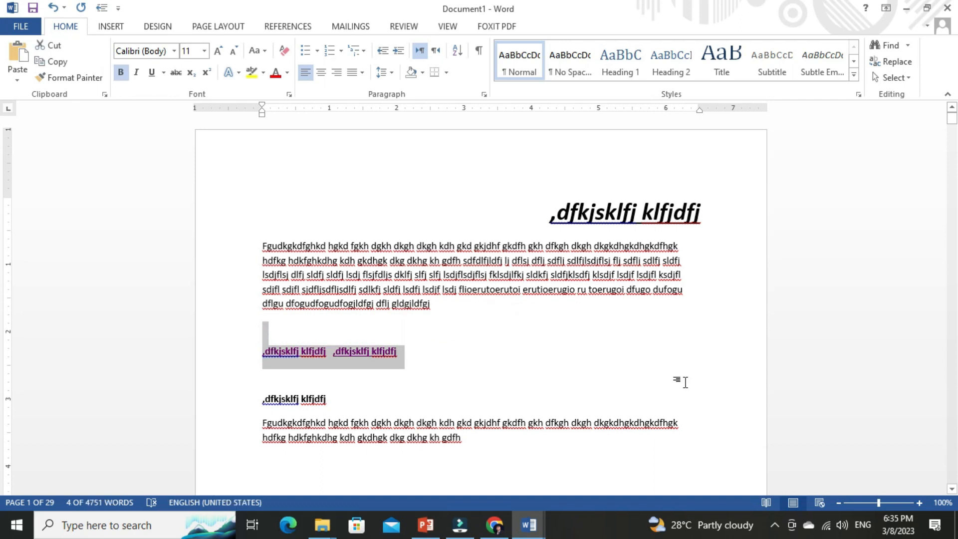
{"action": "key", "text": "Delete"}
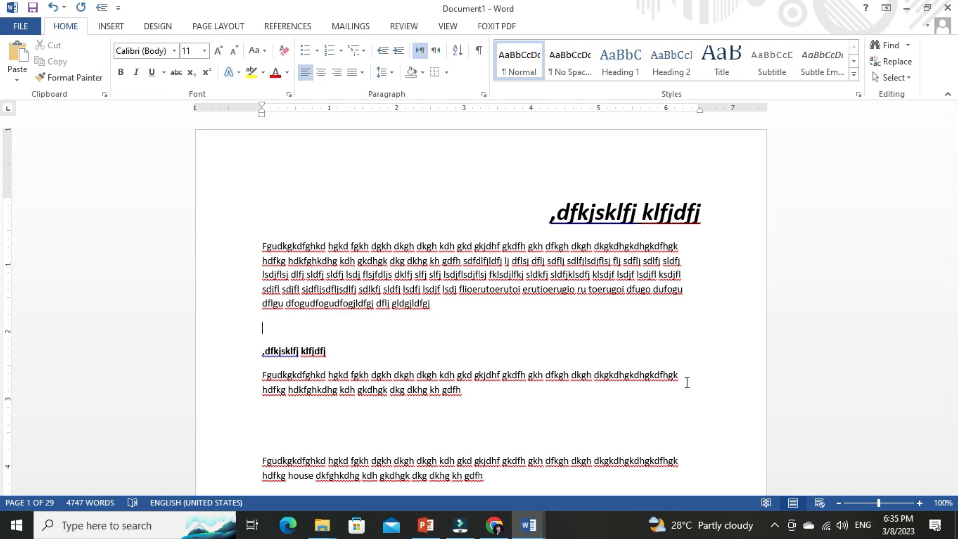
{"action": "type", "text": "fhskdfhsfshfkshdfsdfjsfkhskfh"}
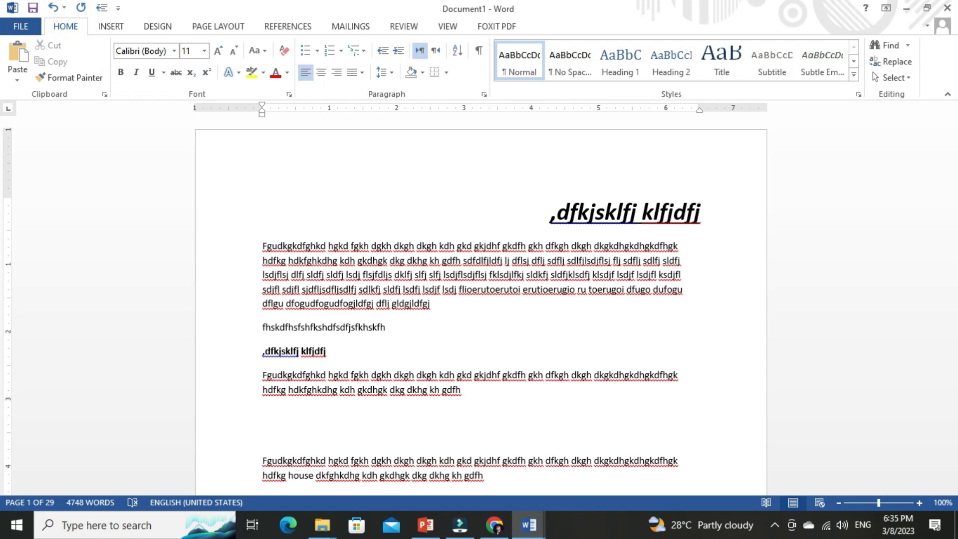
- Undo the added sample text and the deletion of the purple headings, and return to PowerPoint
{"action": "key", "text": "ctrl+z"}
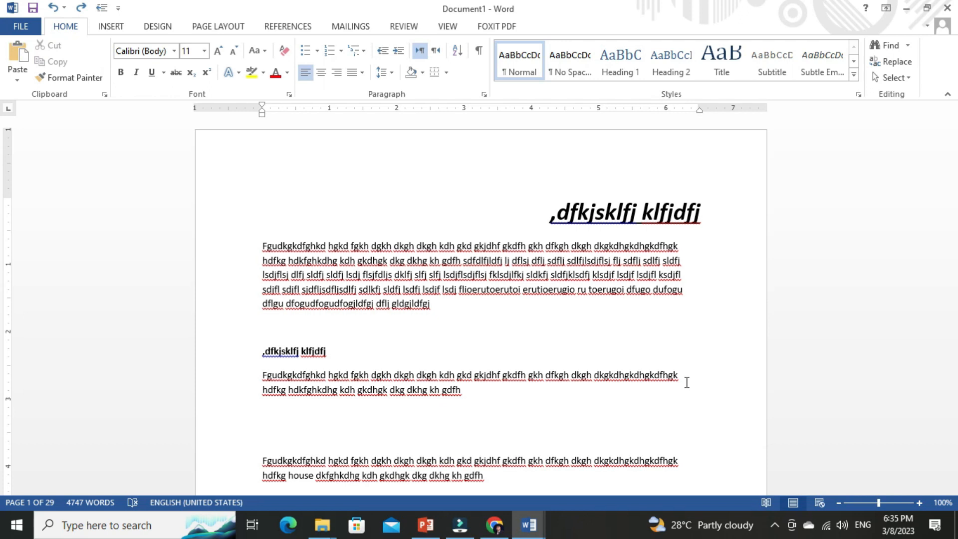
{"action": "key", "text": "ctrl+z"}
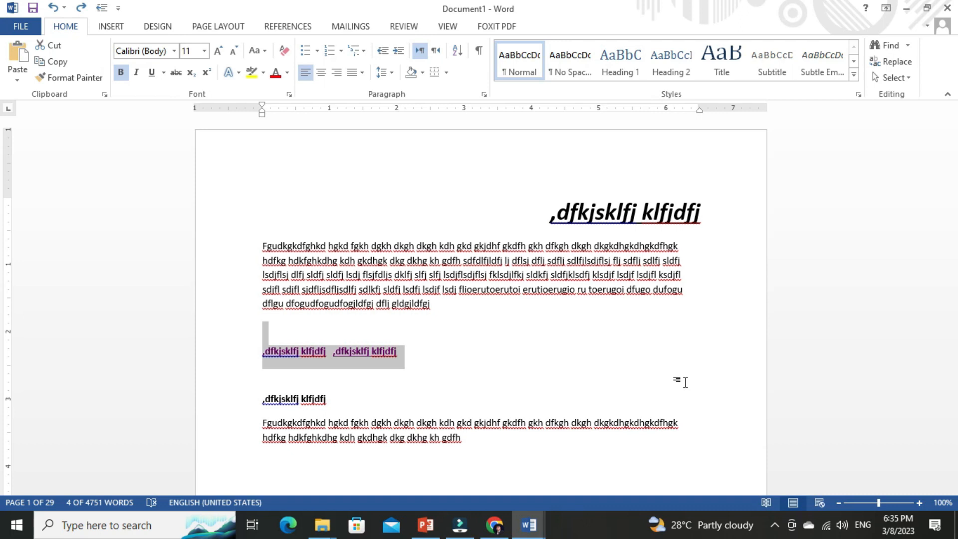
{"action": "key", "text": "ctrl+x"}
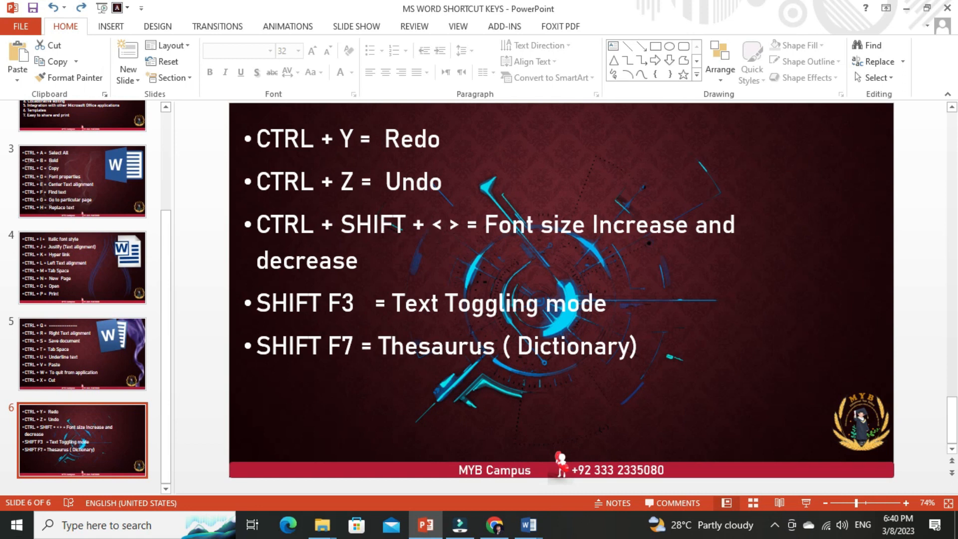
- Switch to Document1 in Word and set the font size of the first black subheading to 24
{"action": "left_click", "coordinate": [529, 526]}
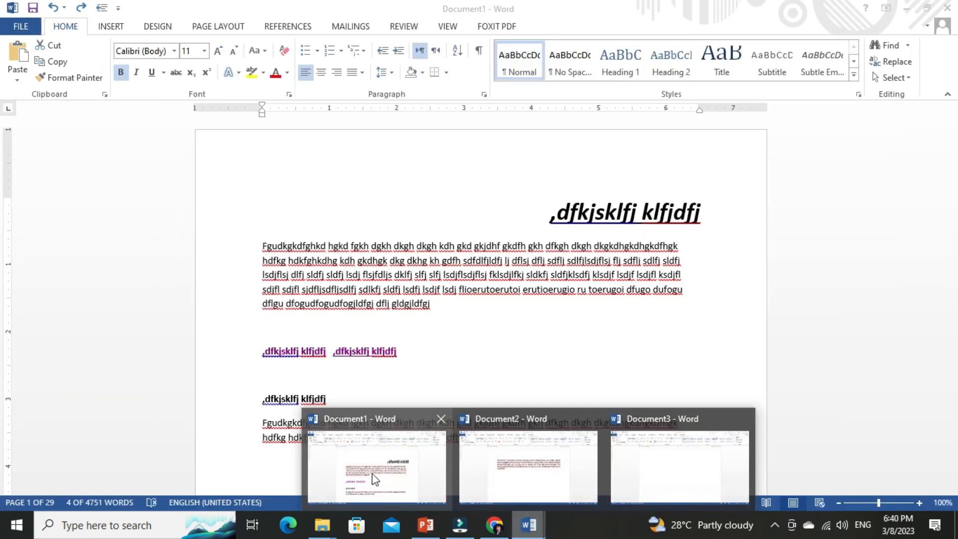
{"action": "left_click", "coordinate": [375, 480]}
{"action": "left_click", "coordinate": [334, 245]}
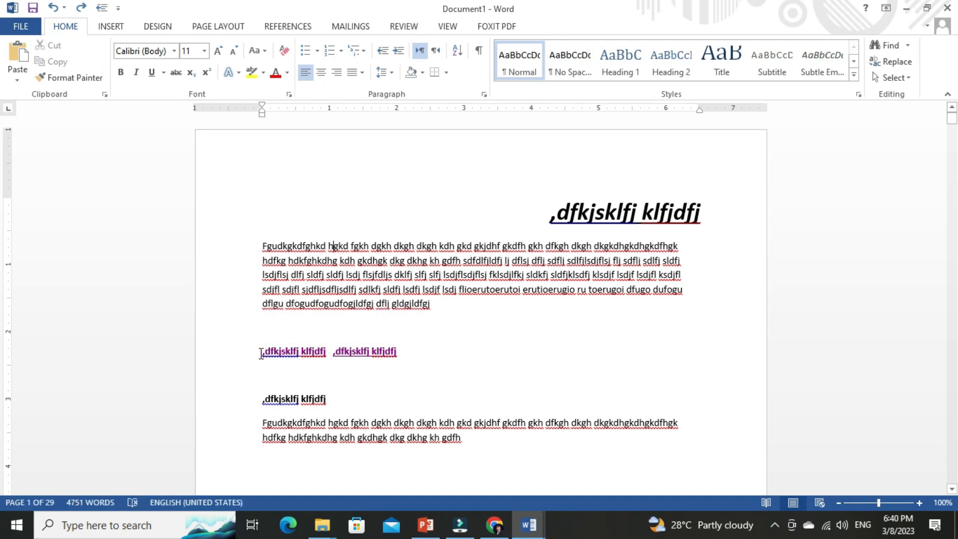
{"action": "left_click_drag", "start_coordinate": [261, 399], "coordinate": [331, 397]}
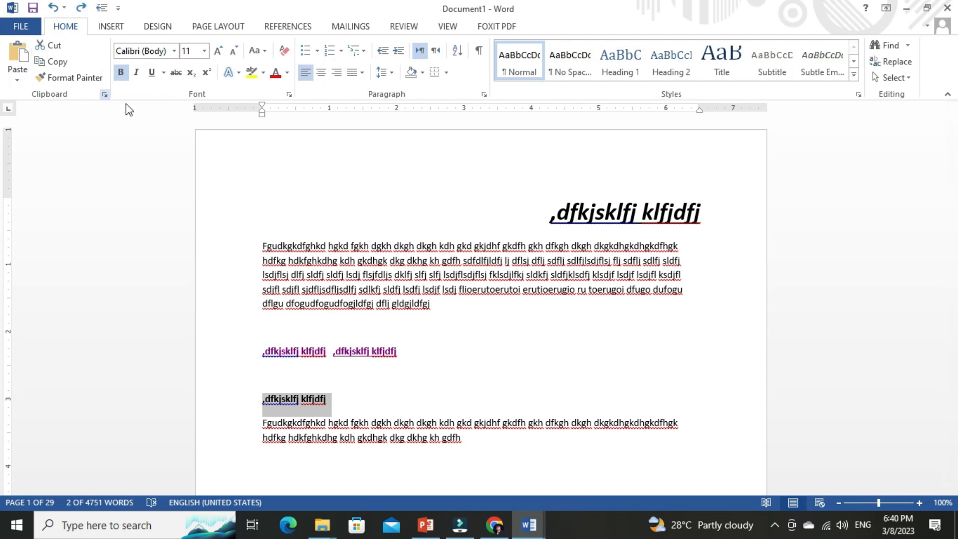
{"action": "left_click", "coordinate": [205, 51]}
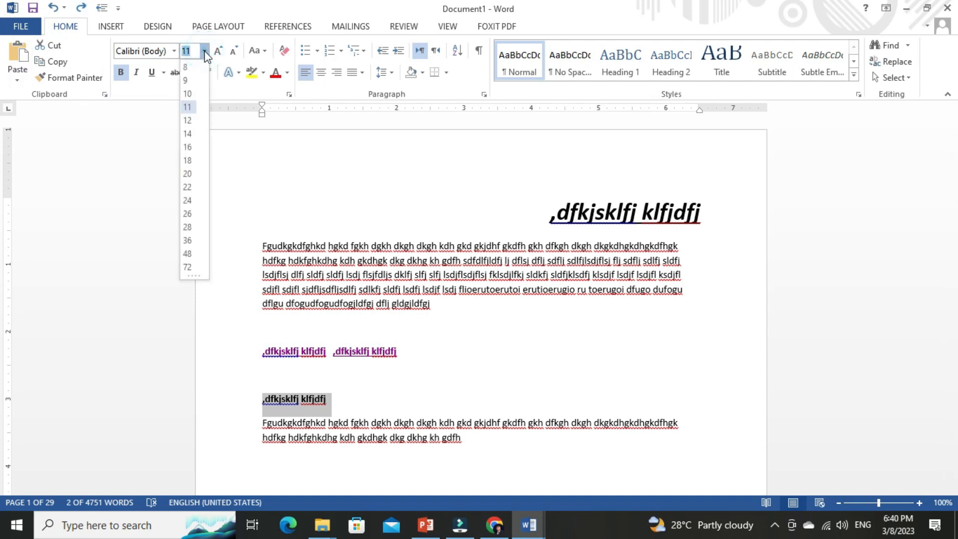
{"action": "left_click", "coordinate": [205, 52]}
{"action": "left_click", "coordinate": [205, 52]}
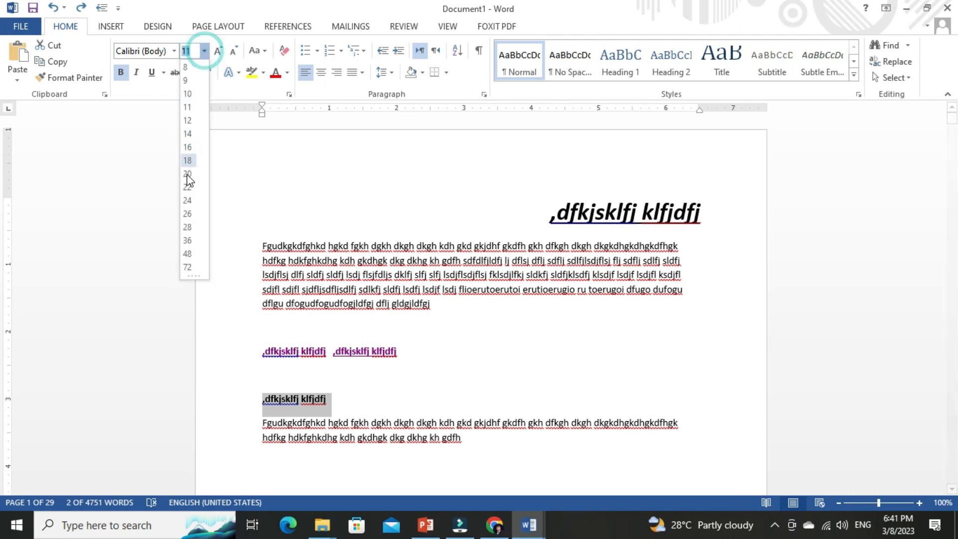
{"action": "left_click", "coordinate": [185, 205]}
{"action": "left_click", "coordinate": [423, 399]}
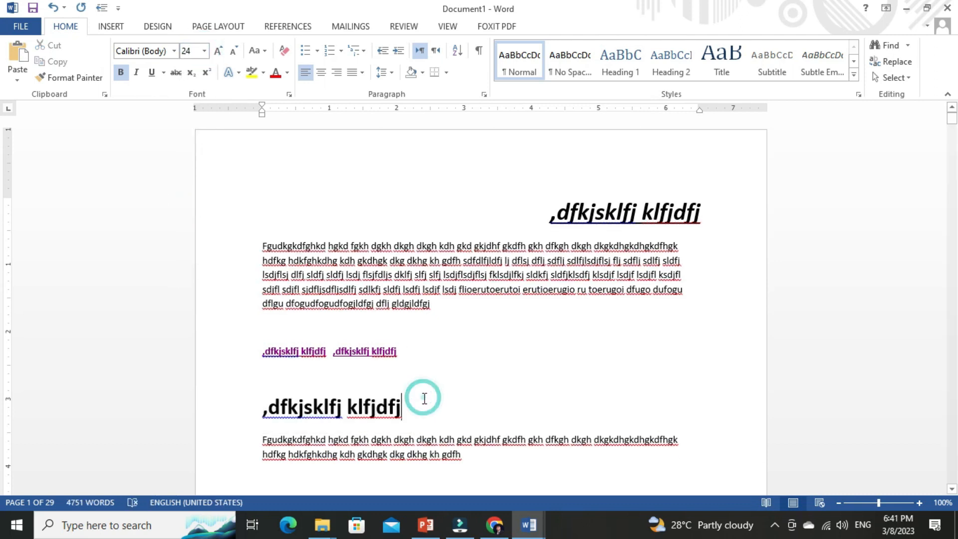
- Select the black subheading and increase its font size in increments to 80
{"action": "left_click", "coordinate": [239, 414]}
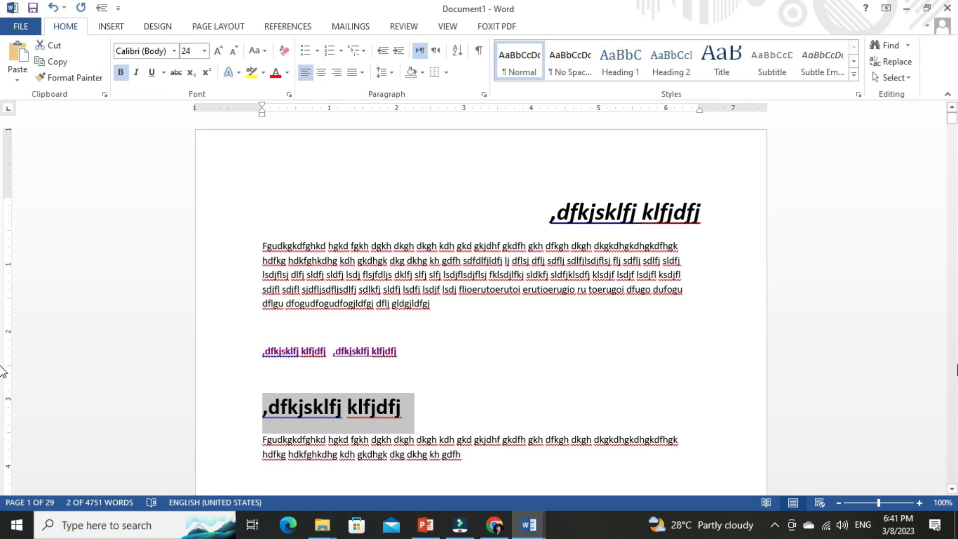
{"action": "key", "text": "ctrl+shift+period"}
{"action": "key", "text": "ctrl+shift+period"}
{"action": "key", "text": "ctrl+shift+period"}
{"action": "key", "text": "ctrl+shift+period"}
{"action": "key", "text": "ctrl+shift+period"}
{"action": "key", "text": "ctrl+shift+period"}
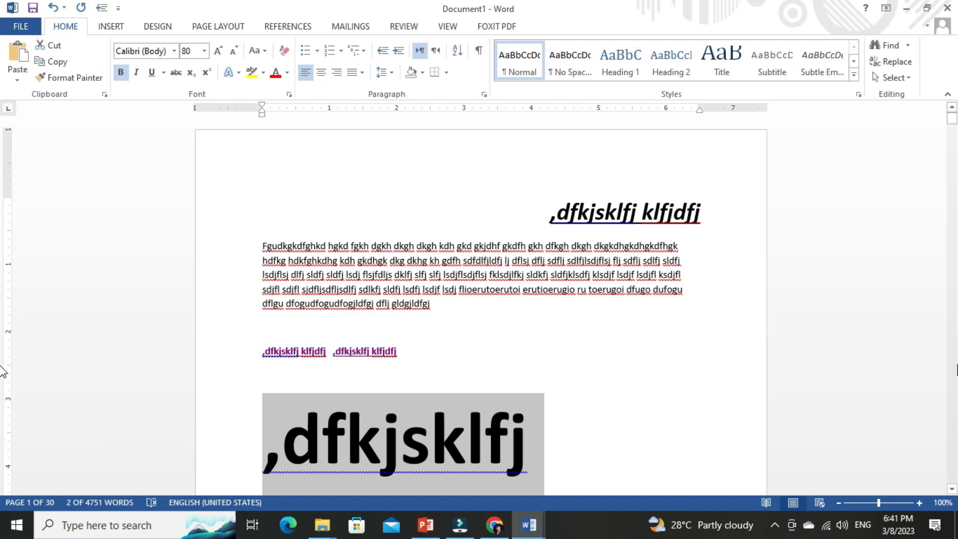
- Decrease the black subheading's font size in increments to 26
{"action": "key", "text": "ctrl+shift+comma"}
{"action": "key", "text": "ctrl+shift+comma"}
{"action": "key", "text": "ctrl+shift+comma"}
{"action": "key", "text": "ctrl+shift+comma"}
{"action": "key", "text": "ctrl+shift+comma"}
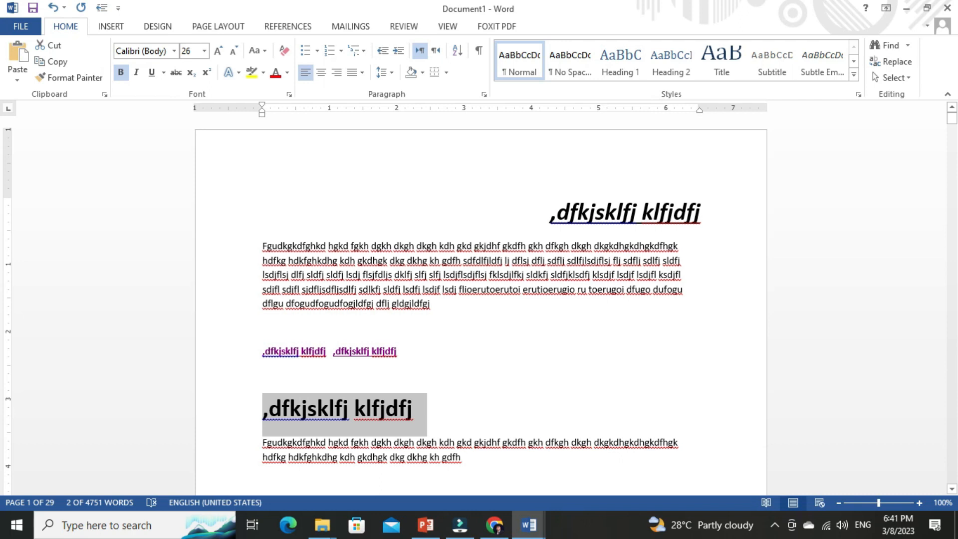
- Check slide 6 in PowerPoint, and cycle the Document1 title in Word through capitalized words, uppercase and lowercase
{"action": "left_click", "coordinate": [425, 525]}
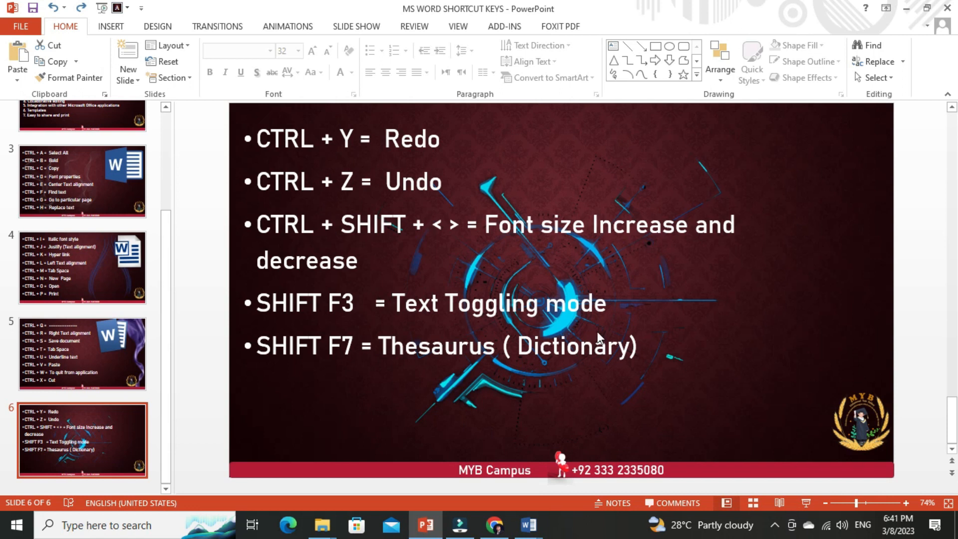
{"action": "key", "text": "alt+Tab"}
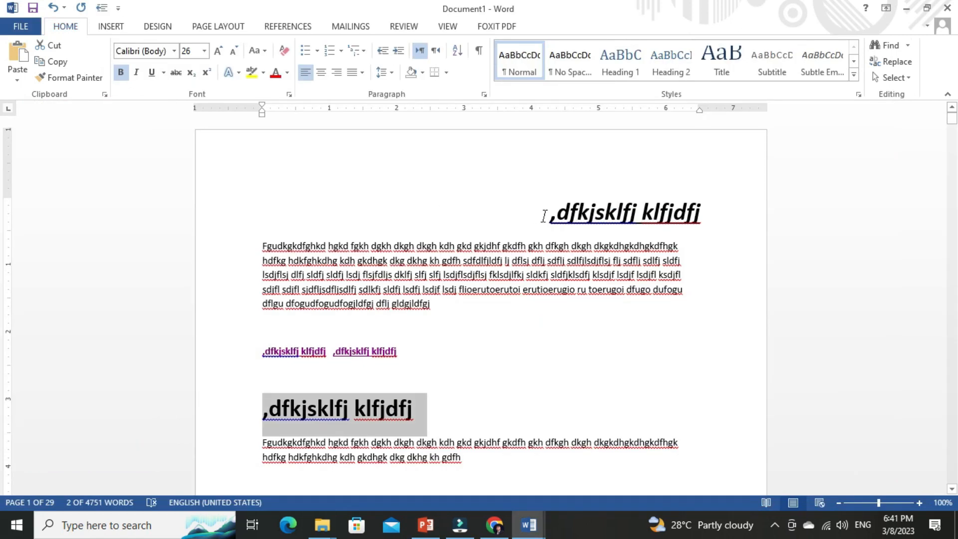
{"action": "left_click_drag", "start_coordinate": [541, 217], "coordinate": [704, 218]}
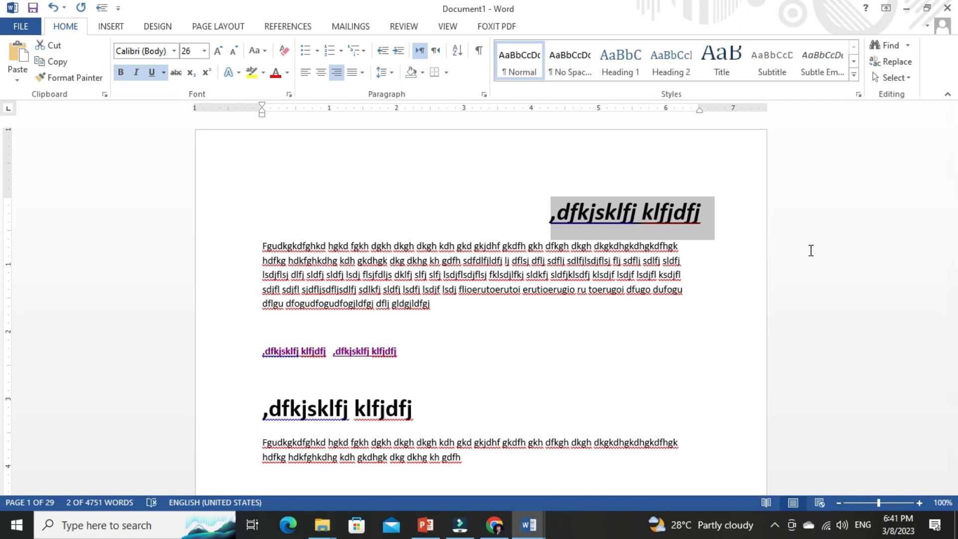
{"action": "key", "text": "shift+F3"}
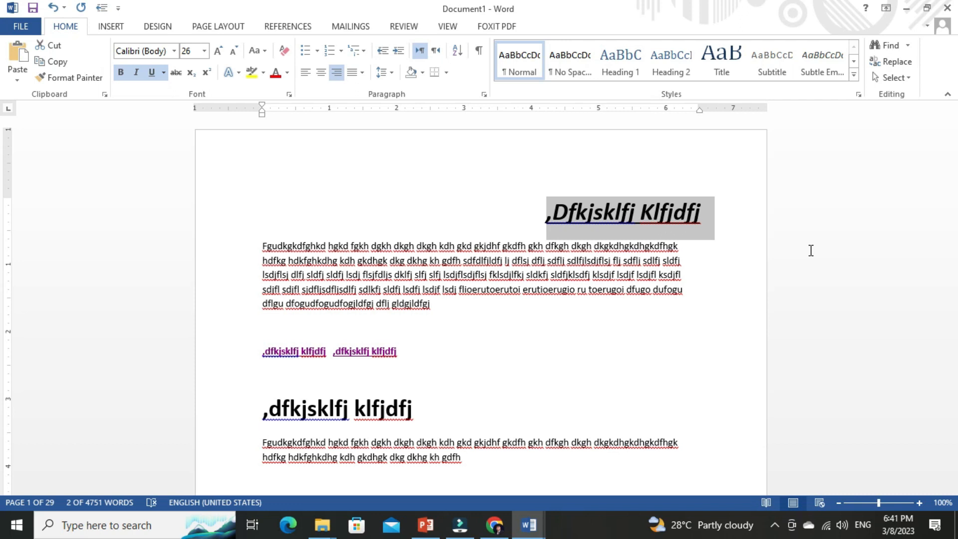
{"action": "key", "text": "shift+F3"}
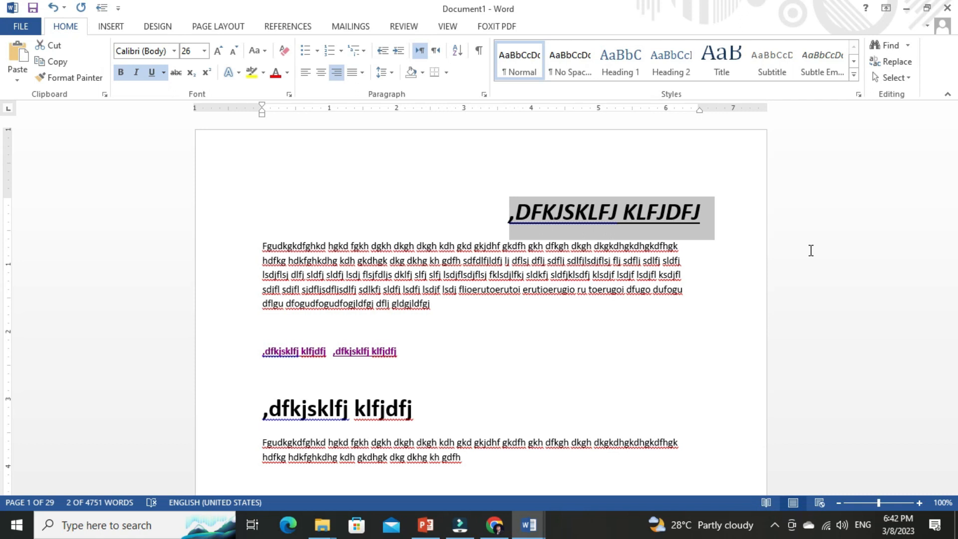
{"action": "key", "text": "shift+F3"}
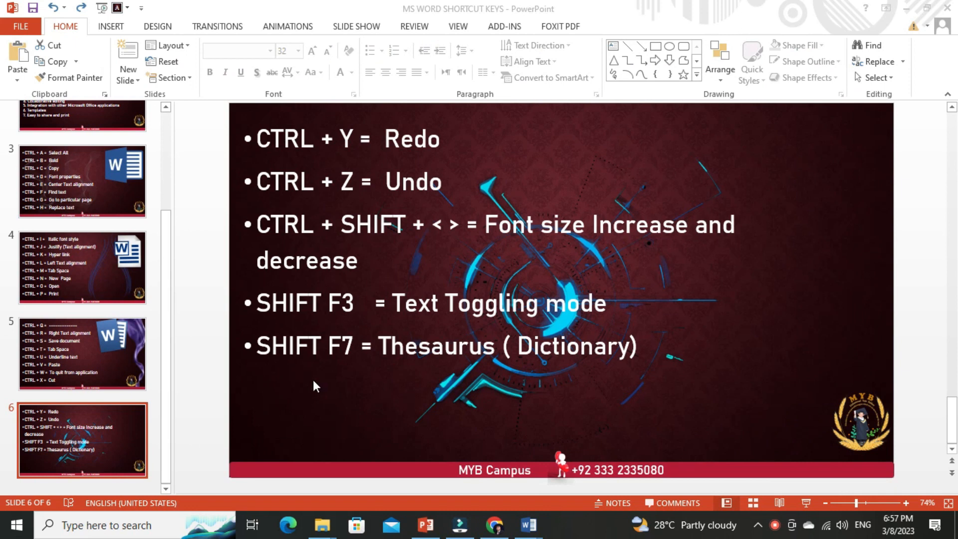
- Switch to Document1 in Word and enter the word "Brilliant" on a separate line below the title
{"action": "mouse_move", "coordinate": [529, 533]}
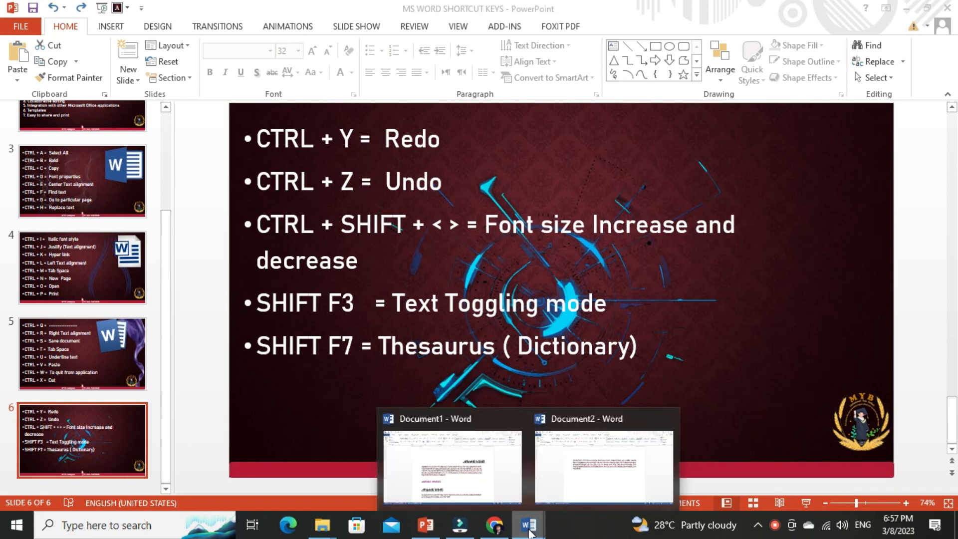
{"action": "left_click", "coordinate": [497, 456]}
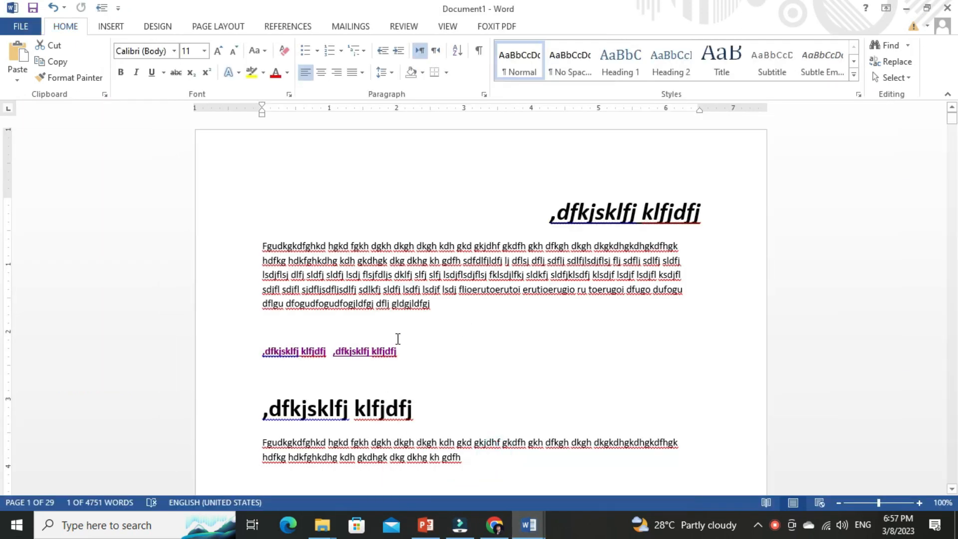
{"action": "left_click_drag", "start_coordinate": [551, 212], "coordinate": [707, 212]}
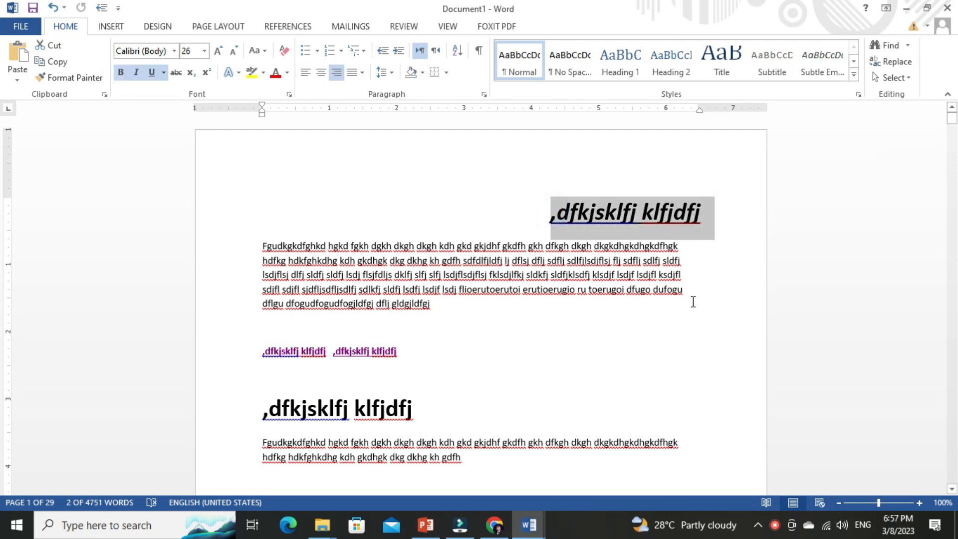
{"action": "key", "text": "ctrl+z"}
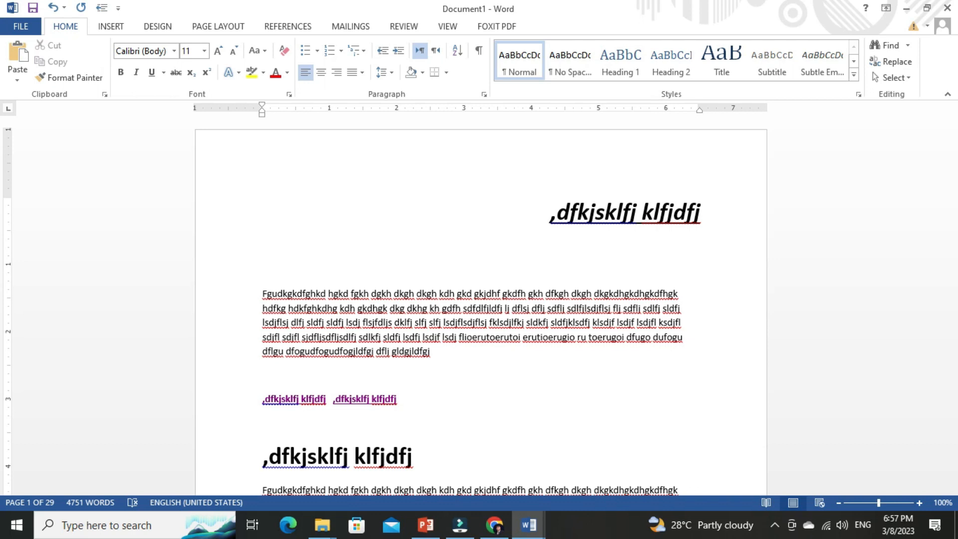
{"action": "type", "text": "g"}
{"action": "key", "text": "BackSpace"}
{"action": "type", "text": "brilliant"}
{"action": "key", "text": "BackSpace"}
- Increase the font size of the word "Brilliant" in increments to 20
{"action": "key", "text": "shift+Home"}
{"action": "key", "text": "ctrl+shift+period"}
{"action": "key", "text": "ctrl+shift+period"}
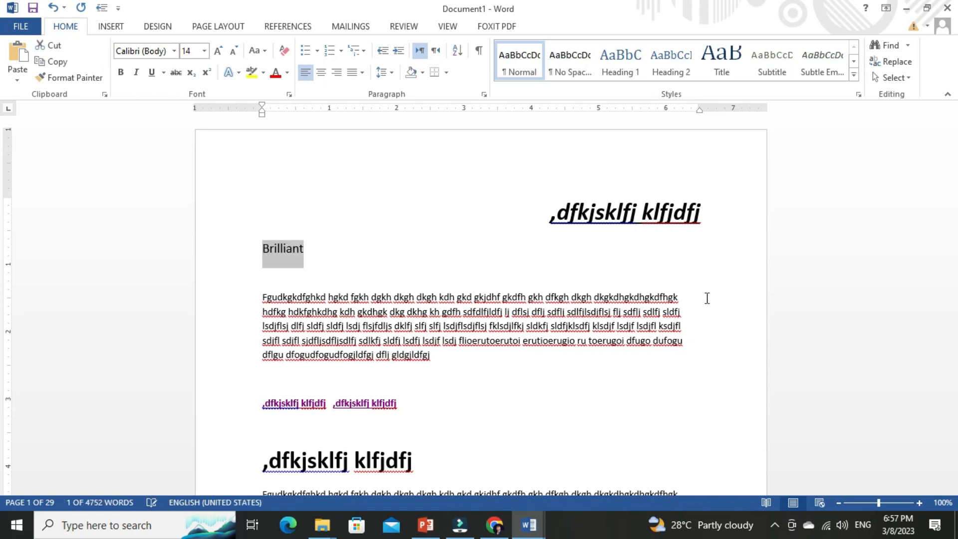
{"action": "key", "text": "ctrl+shift+period"}
{"action": "key", "text": "ctrl+shift+period"}
{"action": "key", "text": "ctrl+shift+period"}
{"action": "key", "text": "Left"}
{"action": "key", "text": "Right"}
{"action": "key", "text": "Right"}
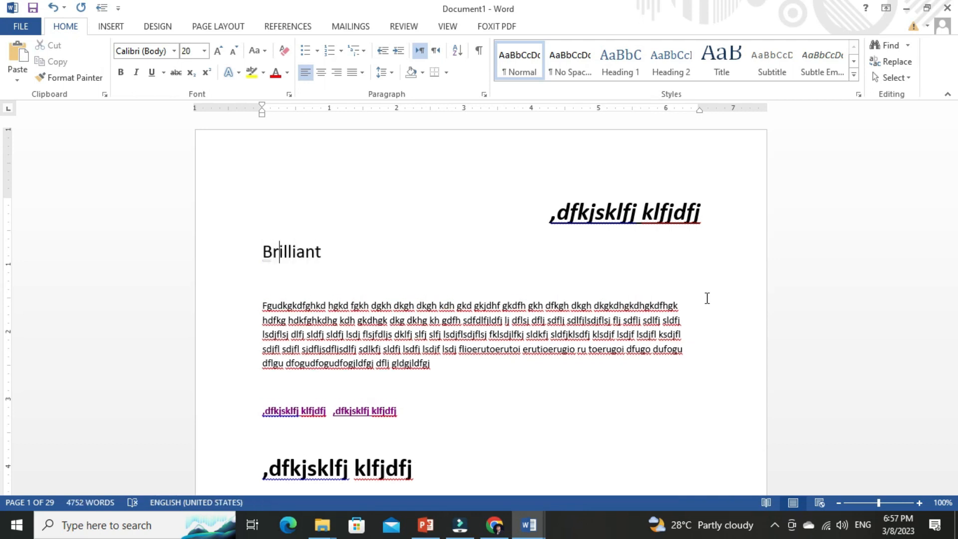
- Select the word "Brilliant" below the title and look it up in the Thesaurus
{"action": "key", "text": "Home"}
{"action": "key", "text": "shift+End"}
{"action": "key", "text": "Left"}
{"action": "key", "text": "Right"}
{"action": "key", "text": "Right"}
{"action": "key", "text": "Right"}
{"action": "key", "text": "shift+F7"}
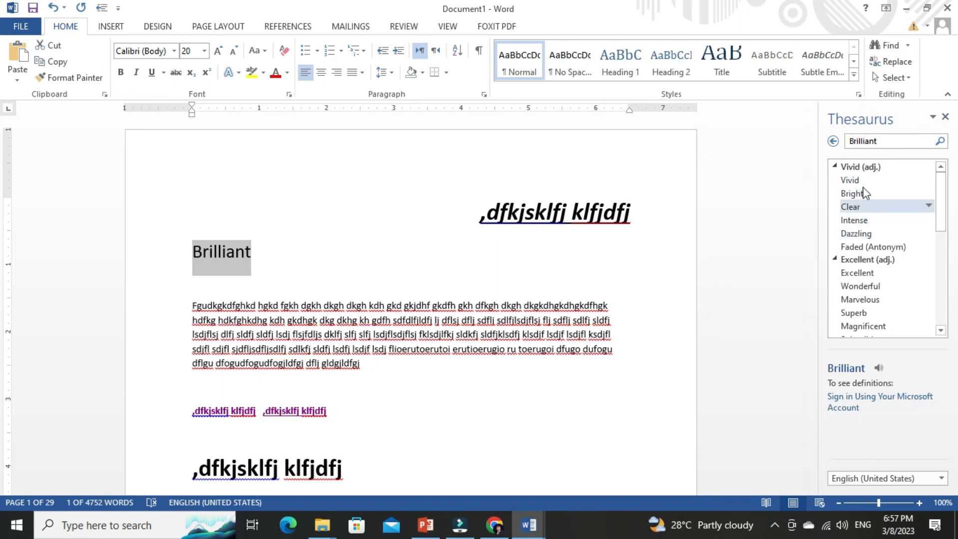
- Follow the Thesaurus synonyms from Bright through Happy and Contented to Satisfied
{"action": "left_click", "coordinate": [865, 196]}
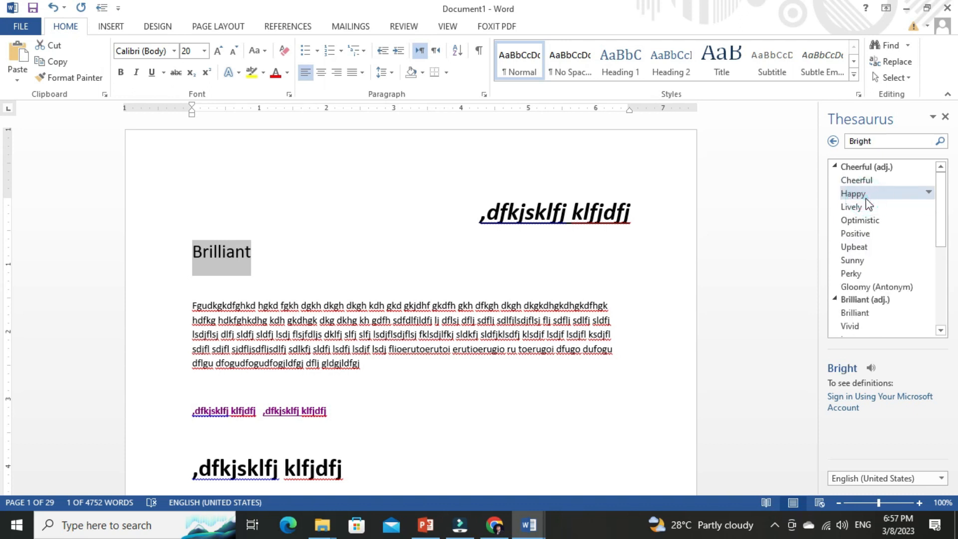
{"action": "left_click", "coordinate": [866, 198]}
{"action": "left_click", "coordinate": [866, 195]}
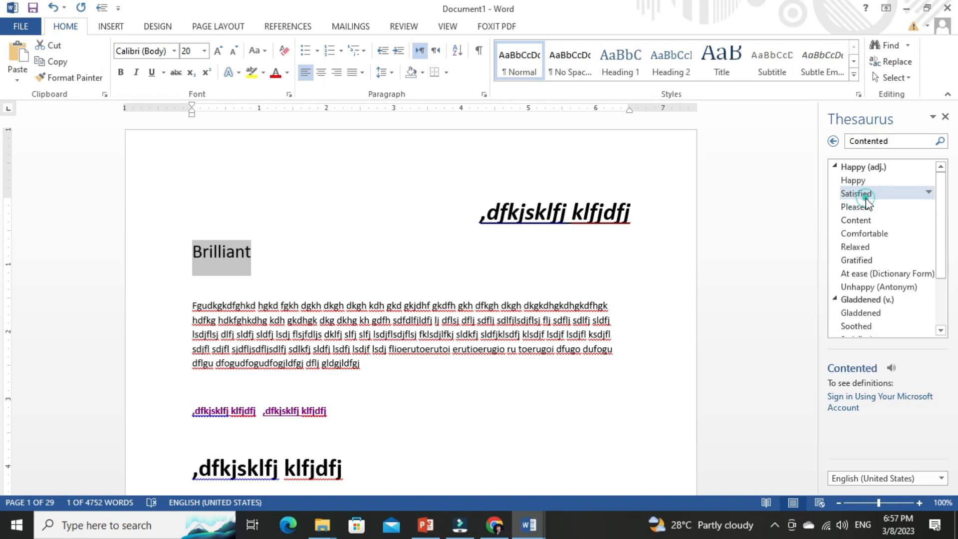
{"action": "left_click", "coordinate": [863, 194]}
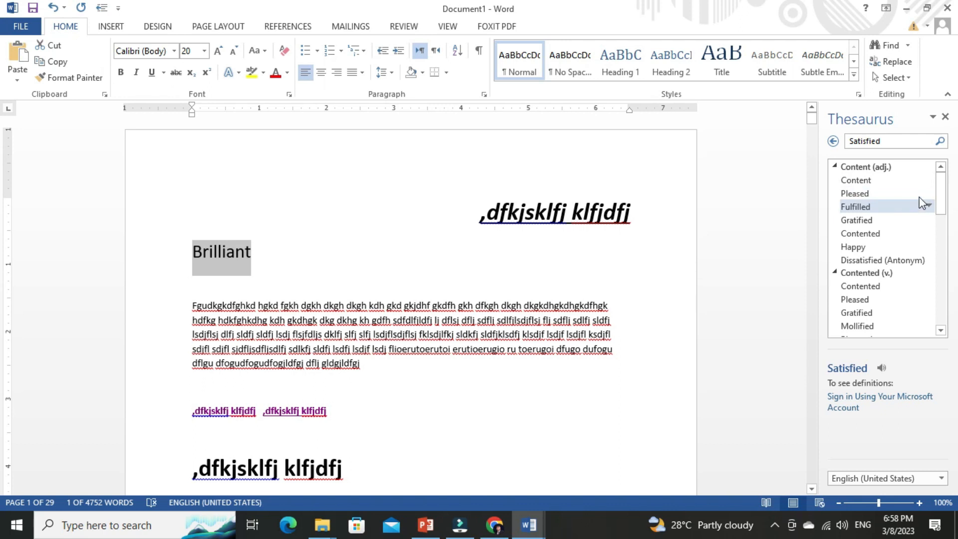
- Replace "Brilliant" with the Thesaurus synonym Pleased, select the inserted word, and switch to PowerPoint
{"action": "left_click", "coordinate": [928, 192]}
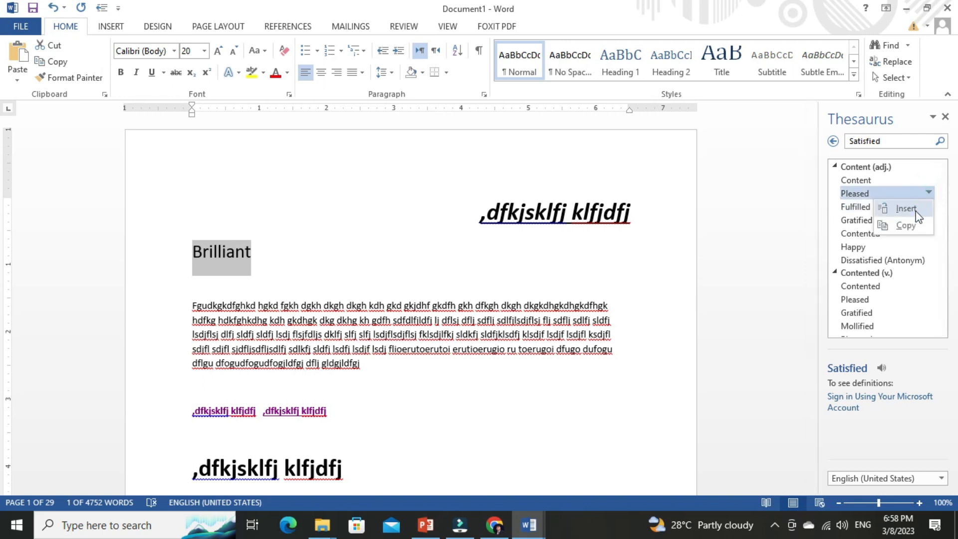
{"action": "left_click", "coordinate": [907, 208]}
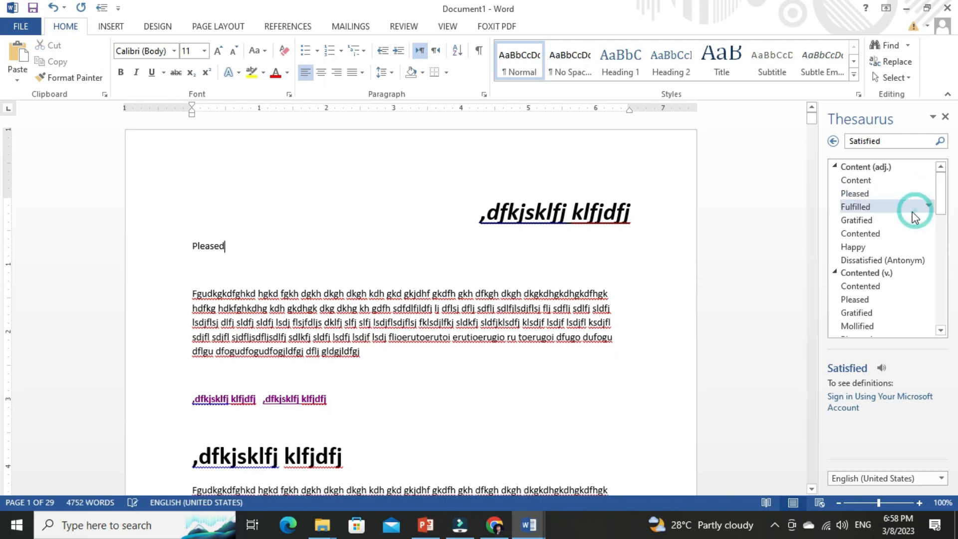
{"action": "double_click", "coordinate": [230, 244]}
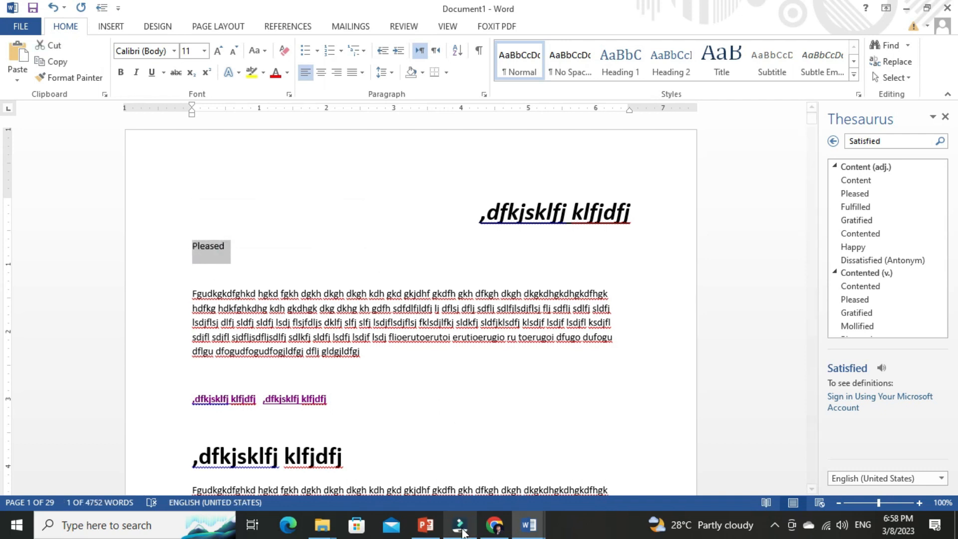
{"action": "left_click", "coordinate": [434, 532]}
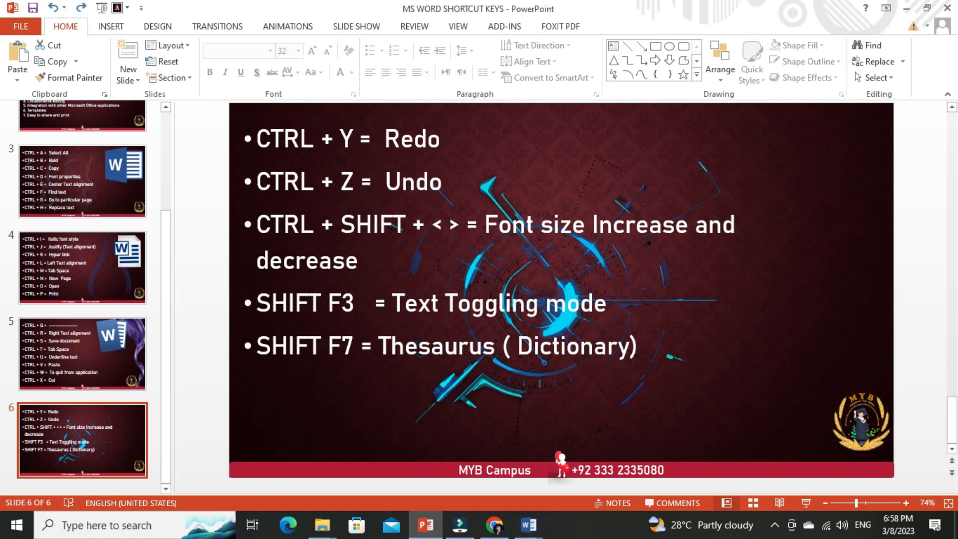